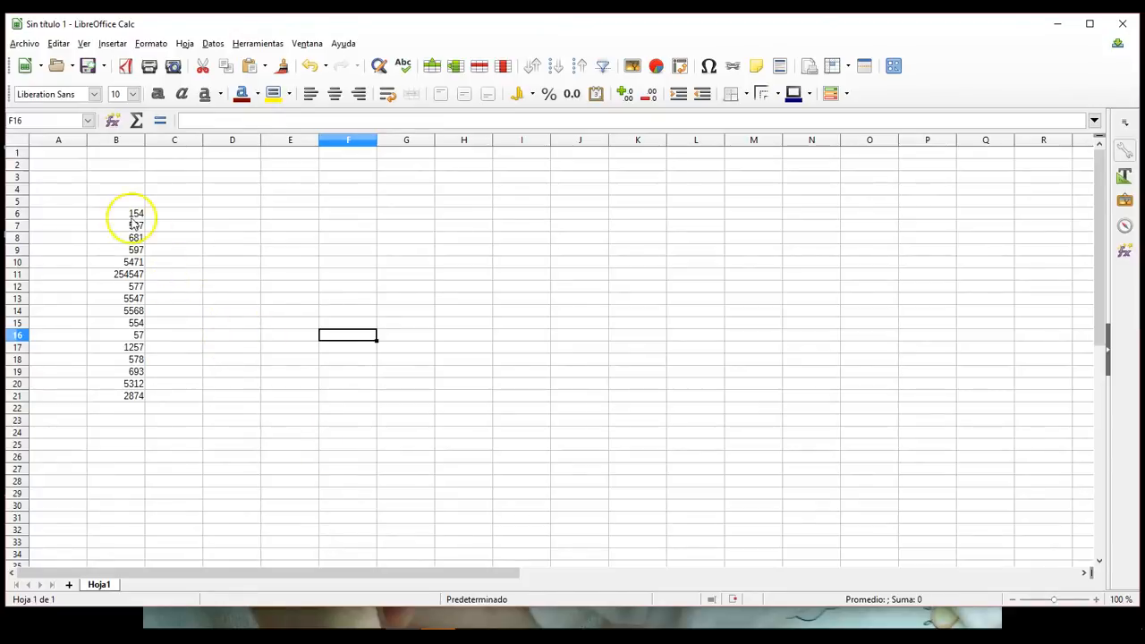
Step: Enter the headings MAXIMO, MINIMO and PROMEDIO in cells D5, E5 and F5
{"action": "left_click_drag", "start_coordinate": [124, 216], "coordinate": [125, 398]}
{"action": "left_click", "coordinate": [248, 202]}
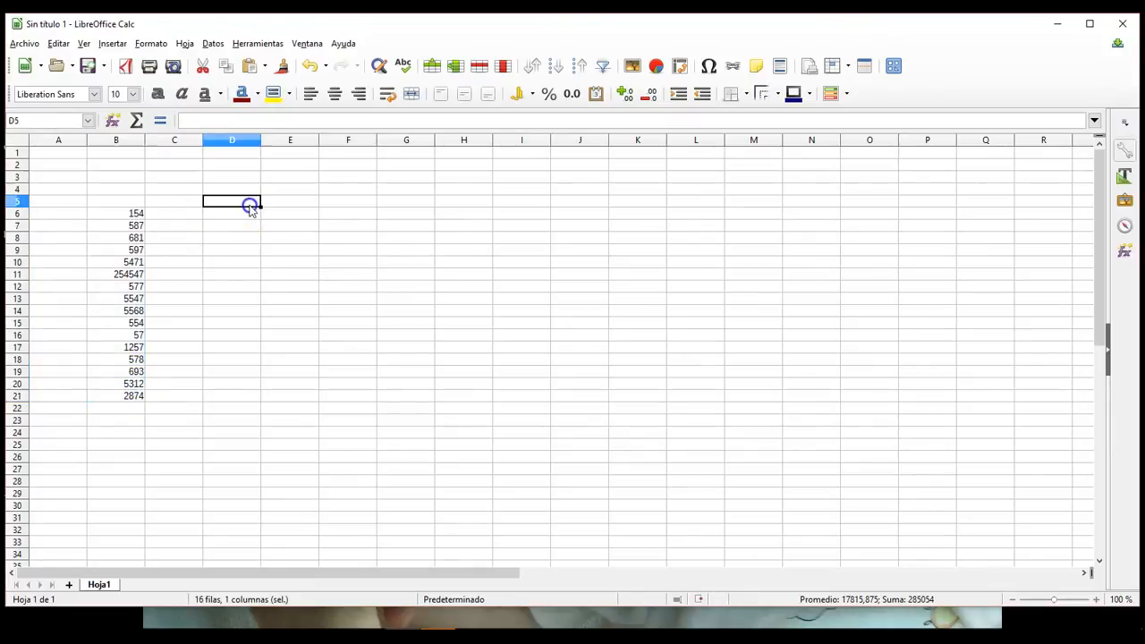
{"action": "type", "text": "MAXIMO"}
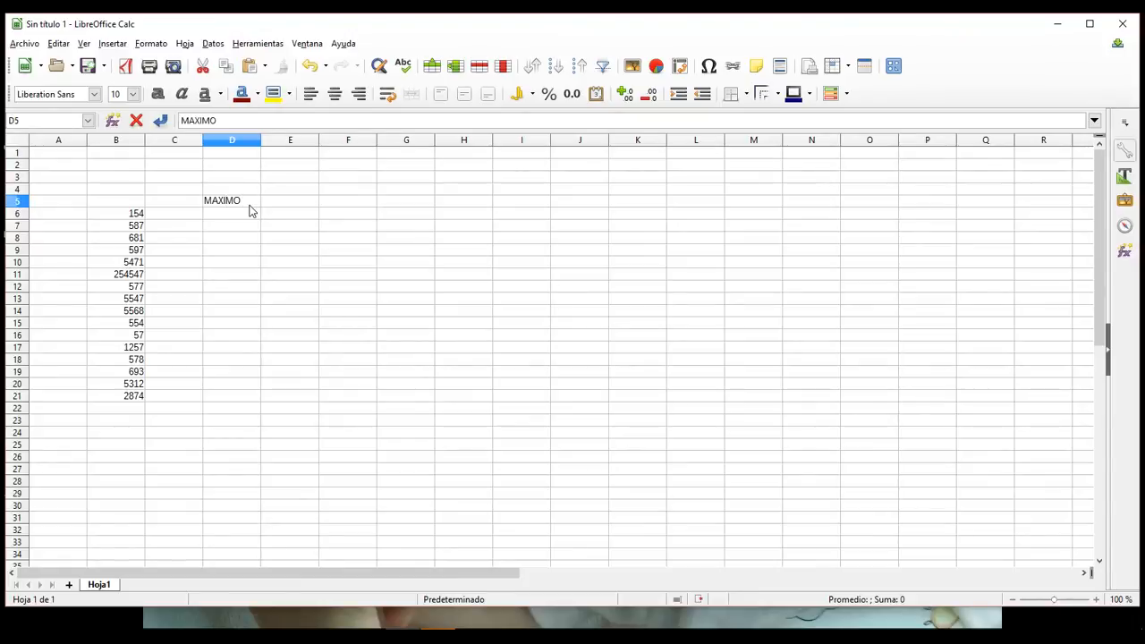
{"action": "key", "text": "Tab"}
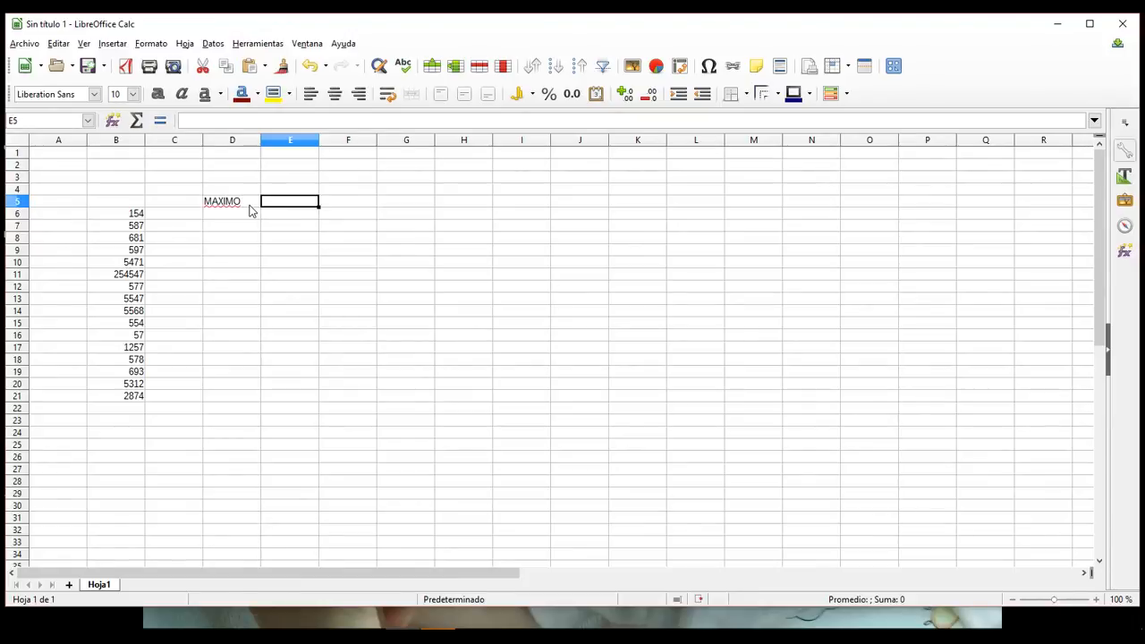
{"action": "type", "text": "MI"}
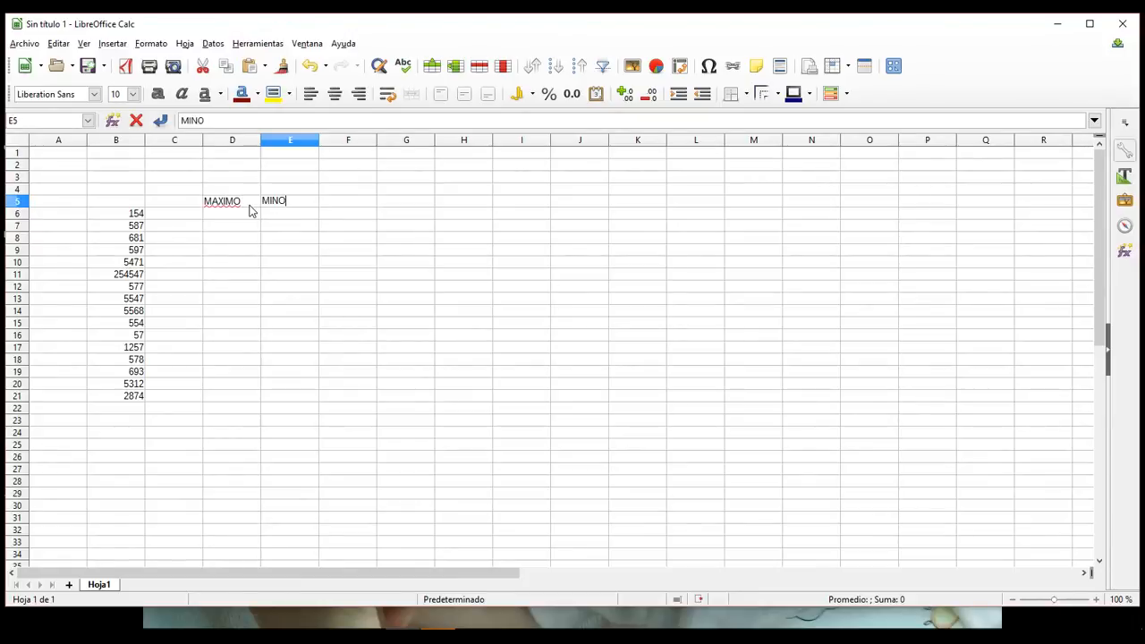
{"action": "type", "text": "NIMO"}
{"action": "key", "text": "Tab"}
{"action": "type", "text": "PRO"}
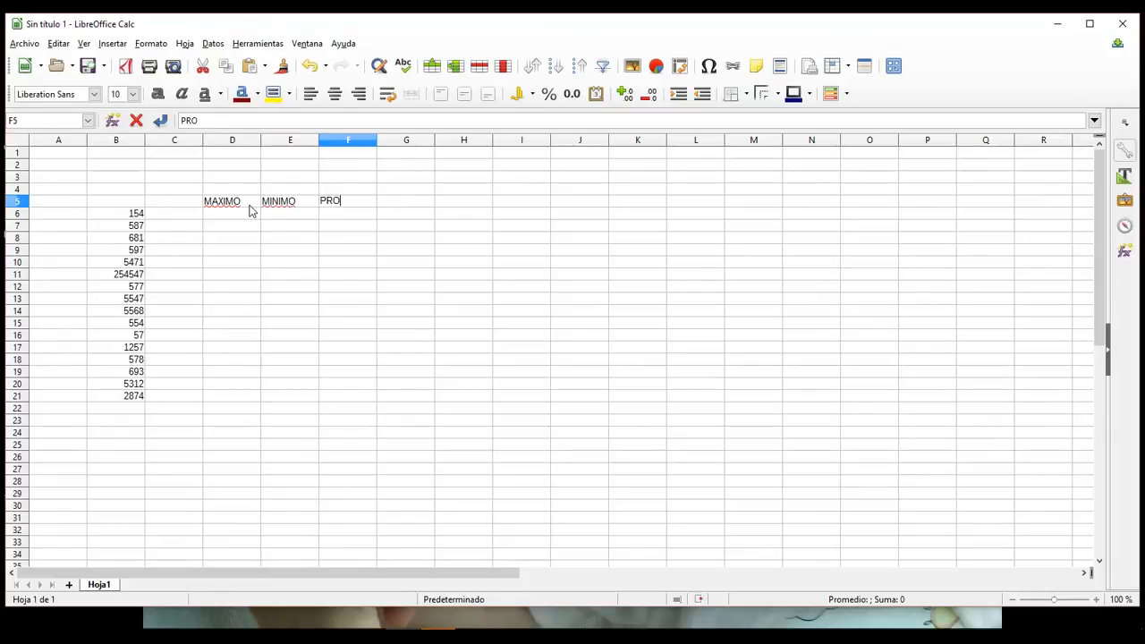
{"action": "left_click", "coordinate": [350, 382]}
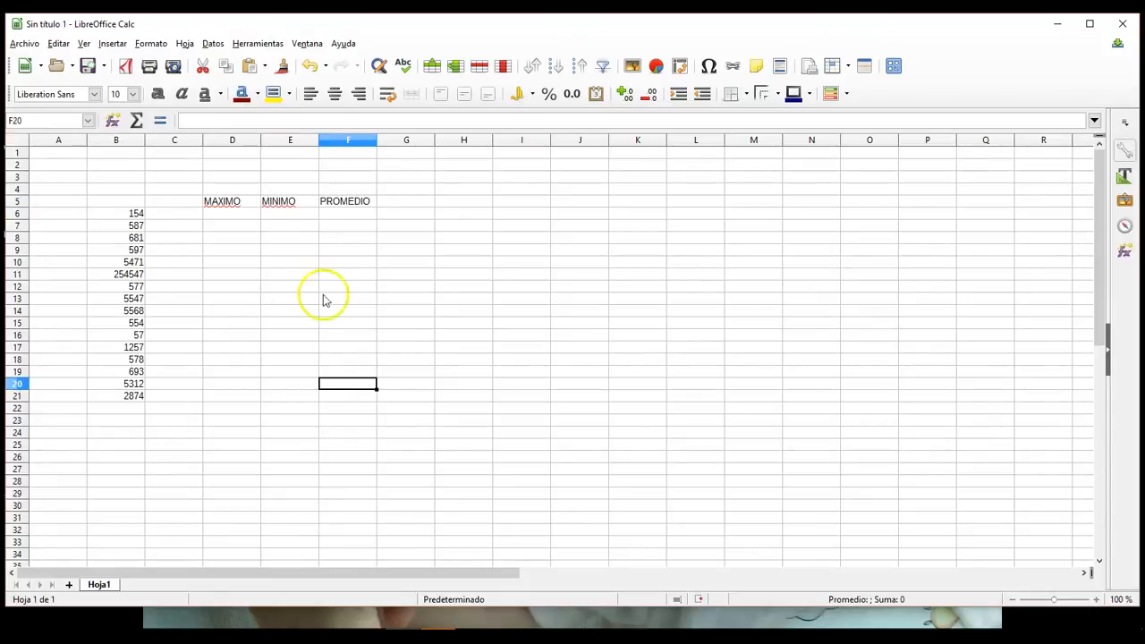
Step: Look up the descriptions of the MÁX, MÍN and PROMEDIO functions in the function wizard, then close it without inserting anything
{"action": "left_click", "coordinate": [114, 120]}
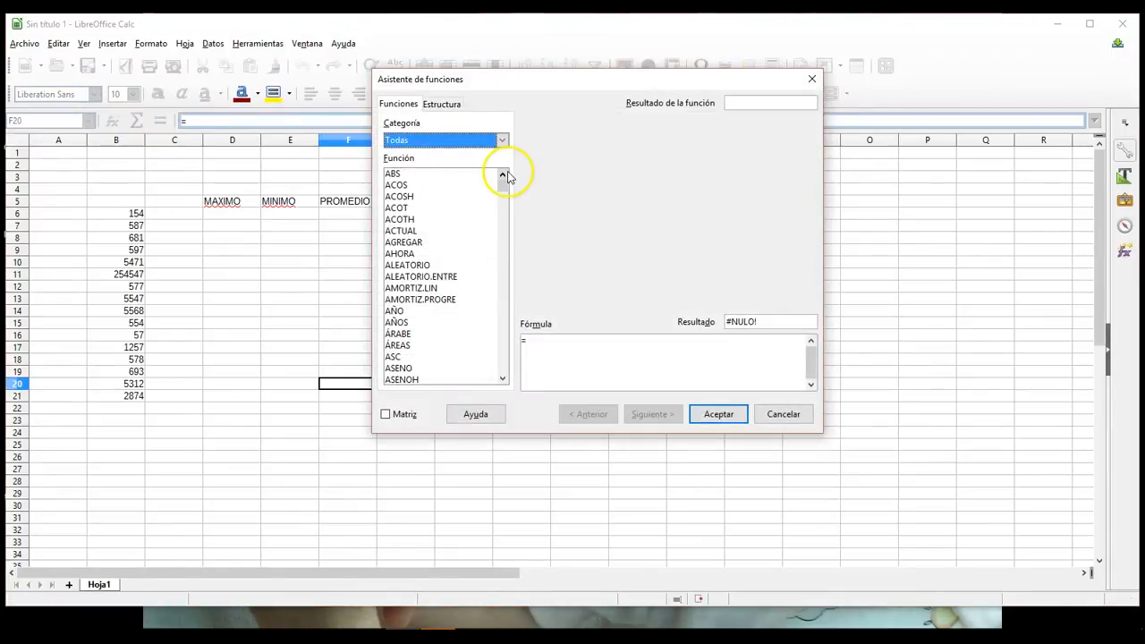
{"action": "left_click_drag", "start_coordinate": [501, 179], "coordinate": [506, 304]}
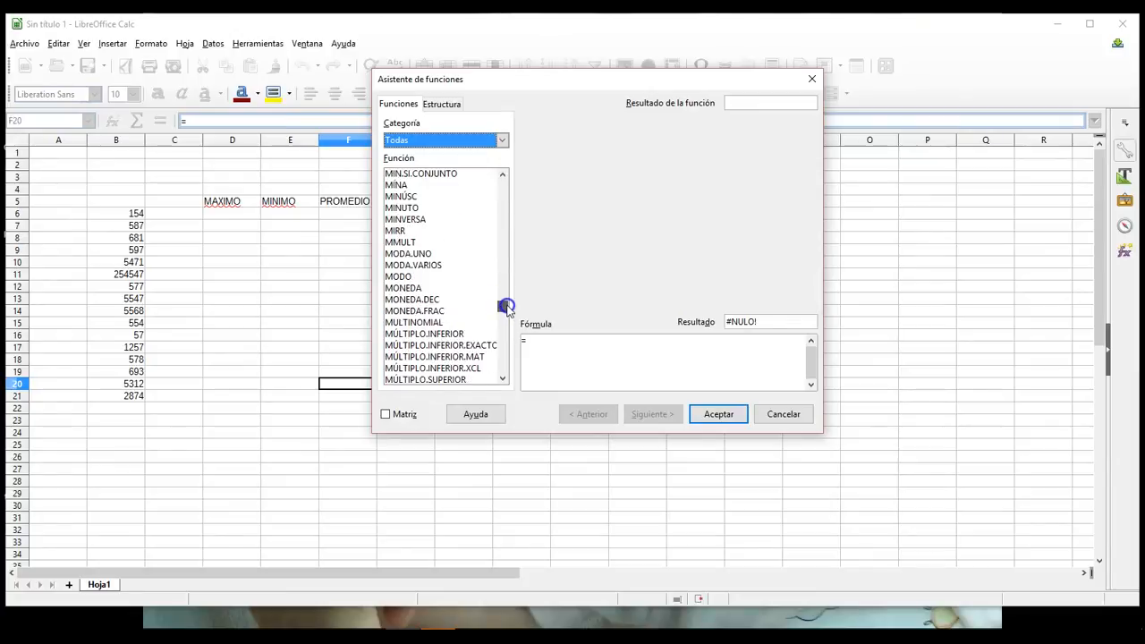
{"action": "scroll", "coordinate": [410, 268], "scroll_direction": "up", "scroll_amount": 5}
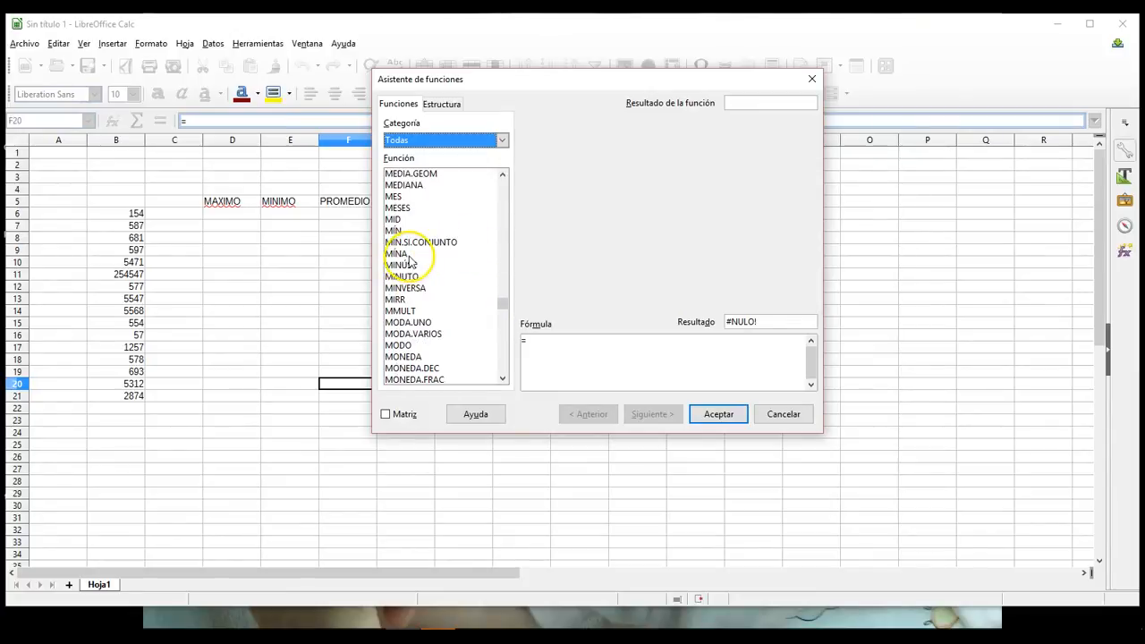
{"action": "left_click", "coordinate": [407, 185]}
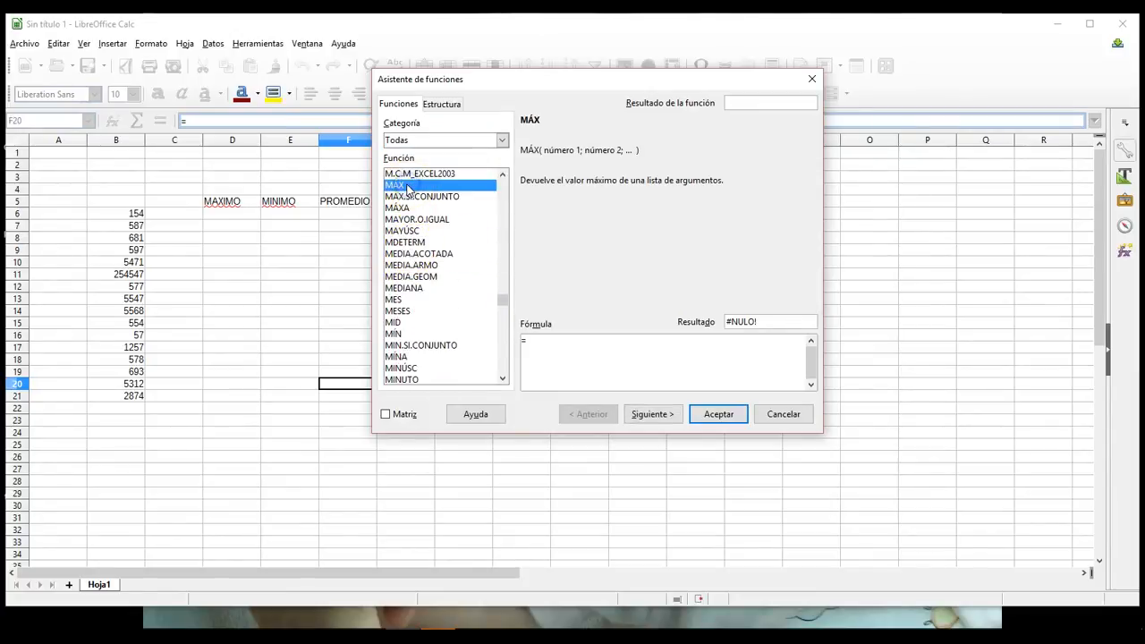
{"action": "left_click", "coordinate": [397, 335]}
{"action": "left_click_drag", "start_coordinate": [501, 298], "coordinate": [503, 321]}
{"action": "scroll", "coordinate": [439, 334], "scroll_direction": "down", "scroll_amount": 3}
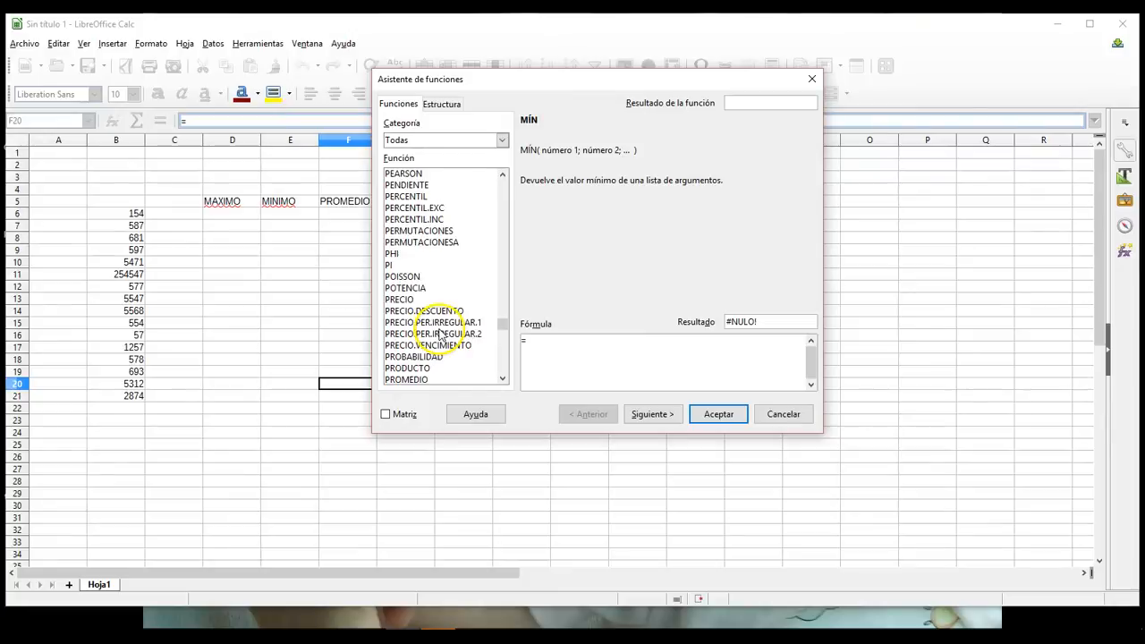
{"action": "left_click", "coordinate": [427, 312]}
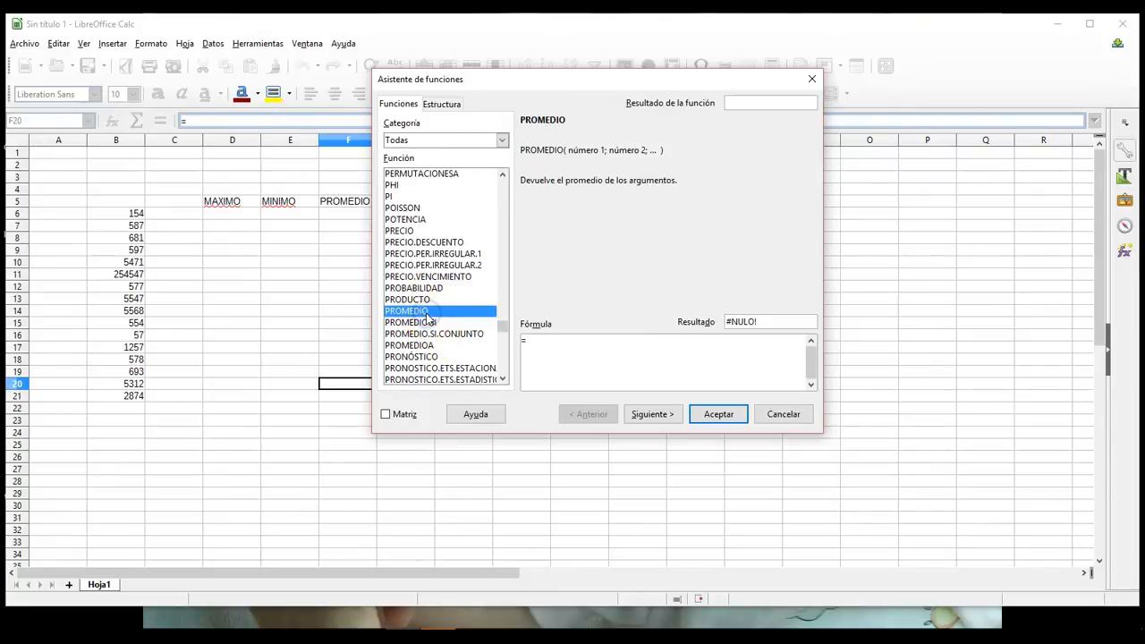
{"action": "left_click", "coordinate": [769, 416]}
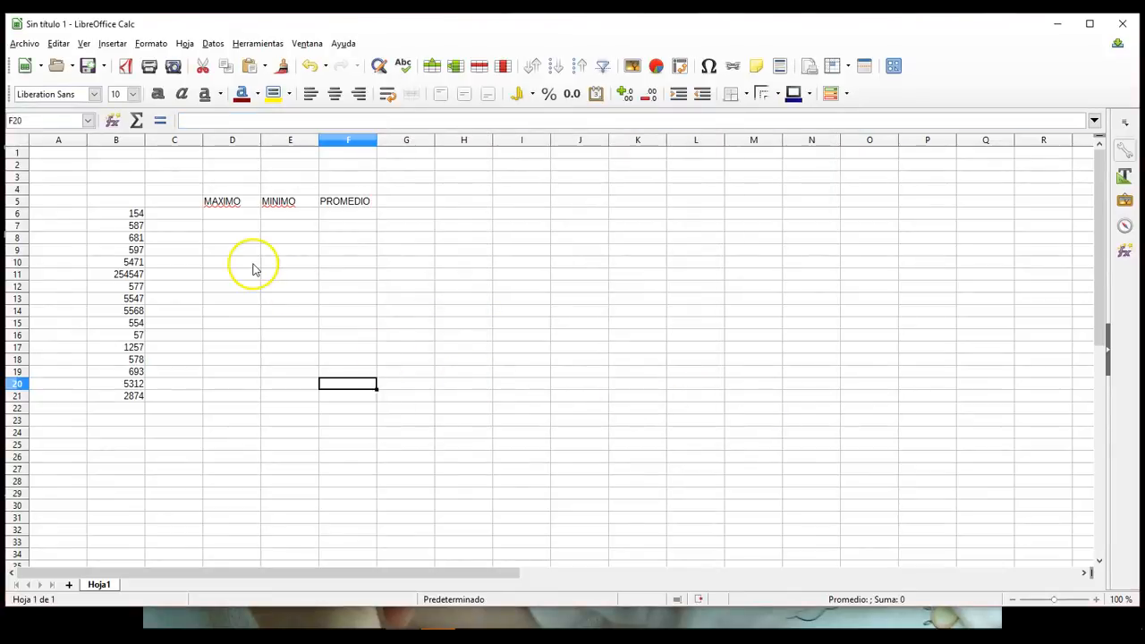
Step: Copy the numbers in B6:B21 into the MAXIMO, MINIMO and PROMEDIO columns, starting at row 6
{"action": "left_click", "coordinate": [188, 117]}
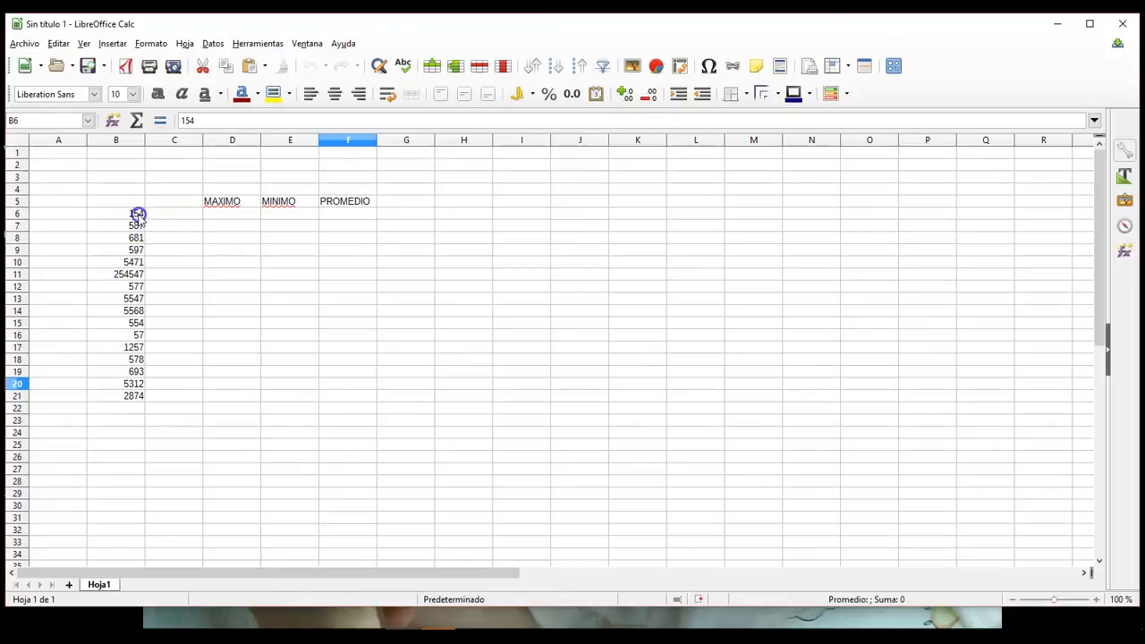
{"action": "left_click_drag", "start_coordinate": [133, 213], "coordinate": [139, 401]}
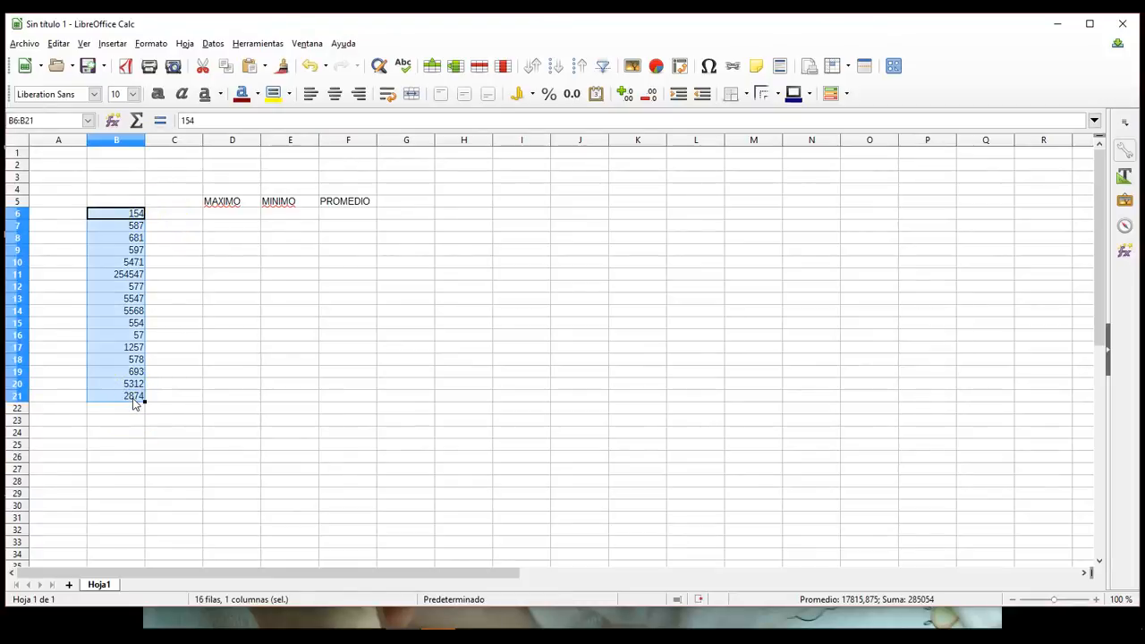
{"action": "key", "text": "ctrl+c"}
{"action": "left_click", "coordinate": [228, 220]}
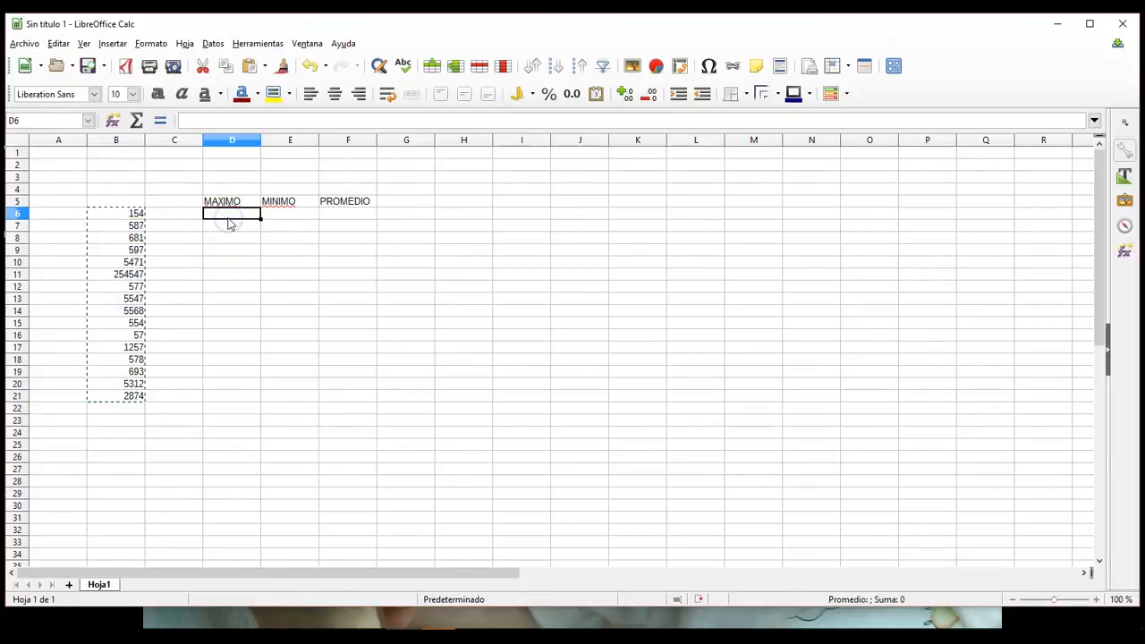
{"action": "key", "text": "ctrl+v"}
{"action": "left_click", "coordinate": [279, 220]}
{"action": "key", "text": "ctrl+v"}
{"action": "left_click", "coordinate": [331, 216]}
{"action": "key", "text": "ctrl+v"}
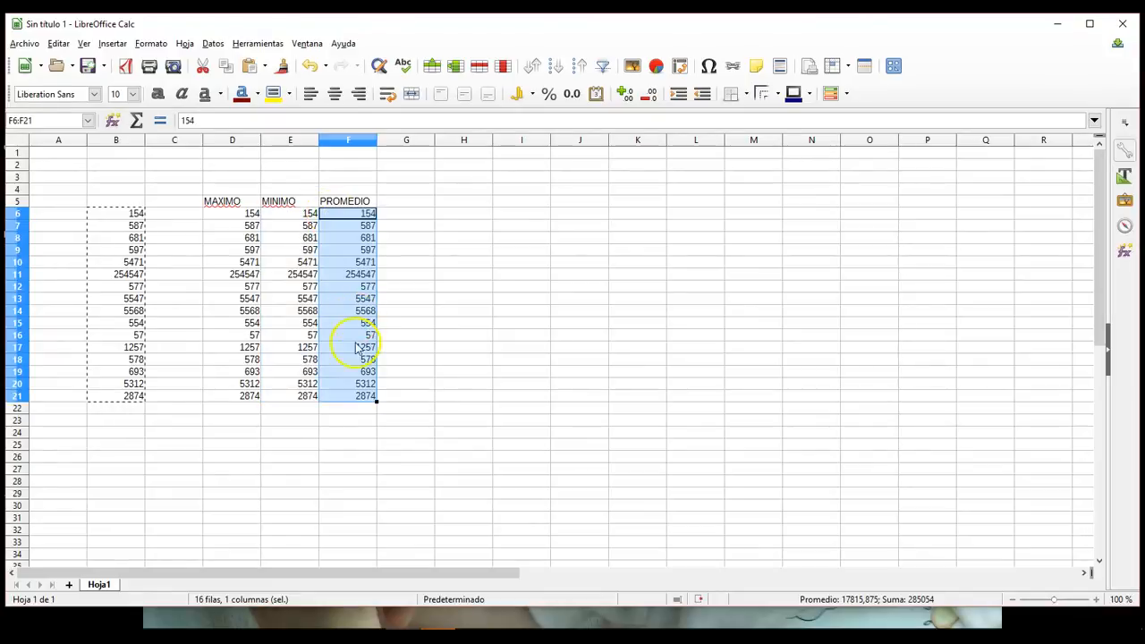
Step: Give cells D22, E22 and F22 below the three number columns a yellow background
{"action": "left_click", "coordinate": [236, 408]}
{"action": "left_click", "coordinate": [254, 100]}
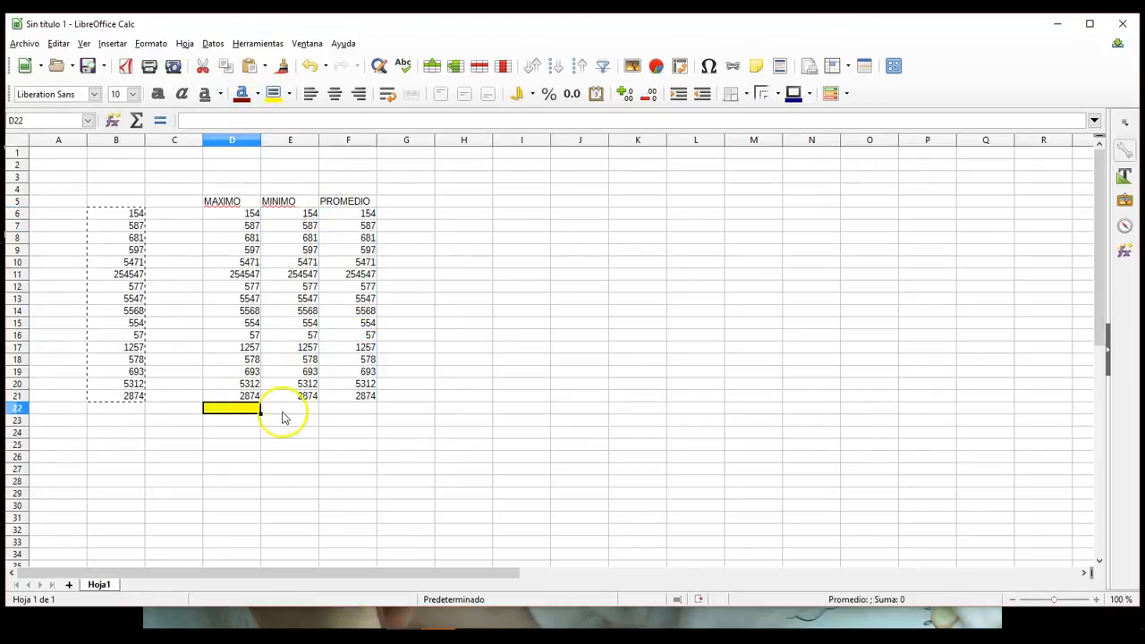
{"action": "left_click", "coordinate": [279, 410]}
{"action": "left_click", "coordinate": [271, 97]}
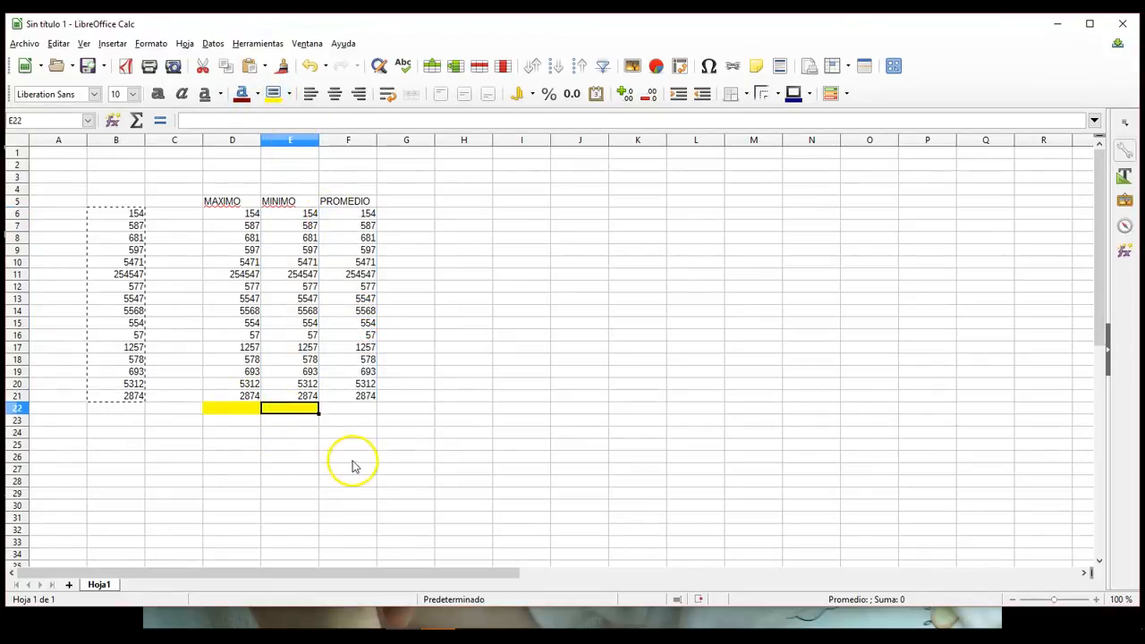
{"action": "left_click", "coordinate": [353, 410]}
{"action": "left_click", "coordinate": [274, 97]}
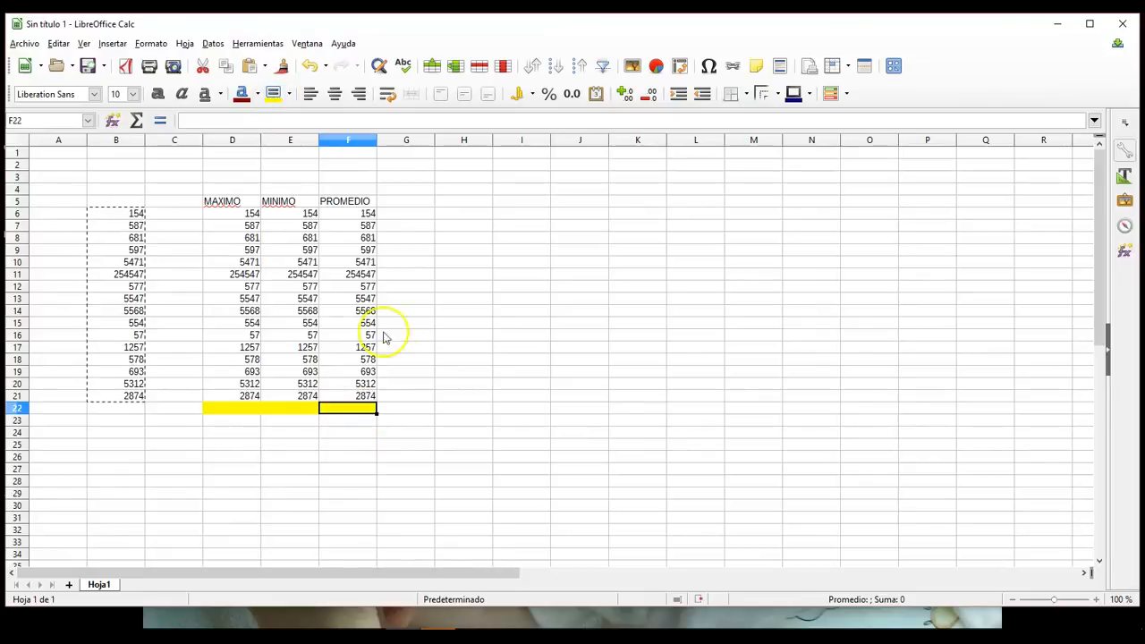
{"action": "left_click", "coordinate": [428, 398]}
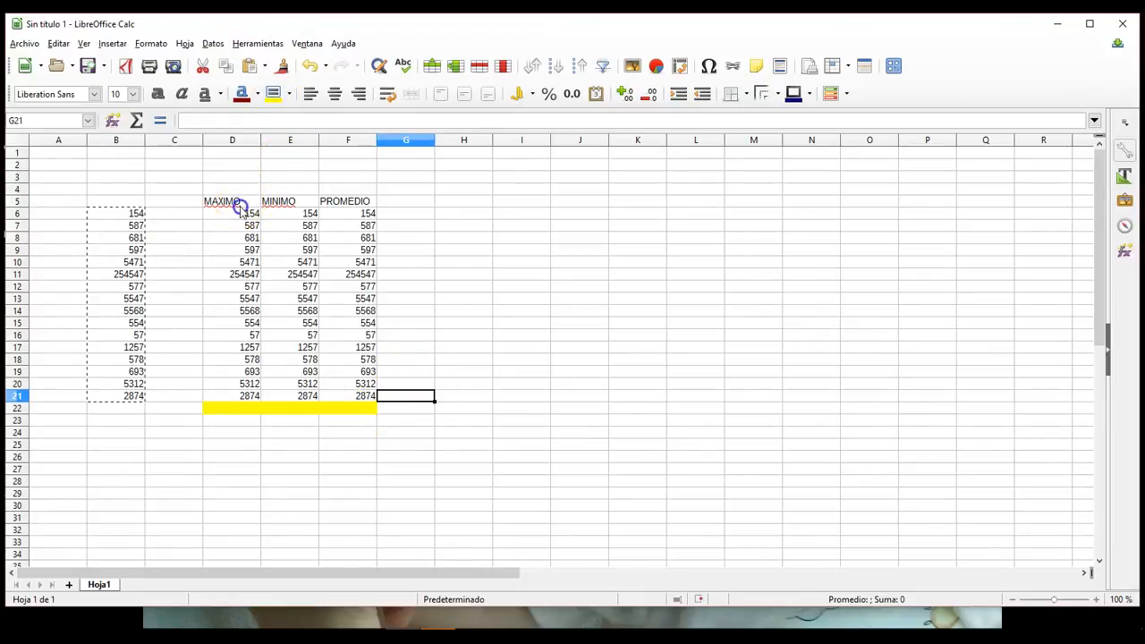
Step: Apply borders around and between all cells of the table D5:F22
{"action": "left_click_drag", "start_coordinate": [236, 203], "coordinate": [348, 409]}
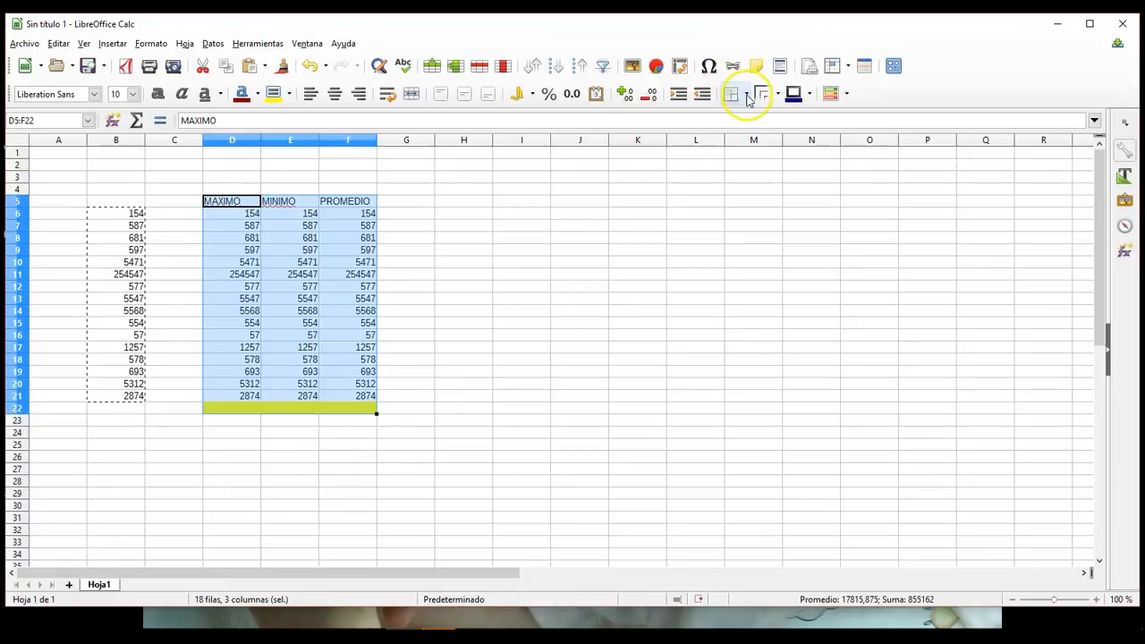
{"action": "left_click", "coordinate": [747, 93]}
{"action": "left_click", "coordinate": [787, 170]}
{"action": "left_click", "coordinate": [411, 400]}
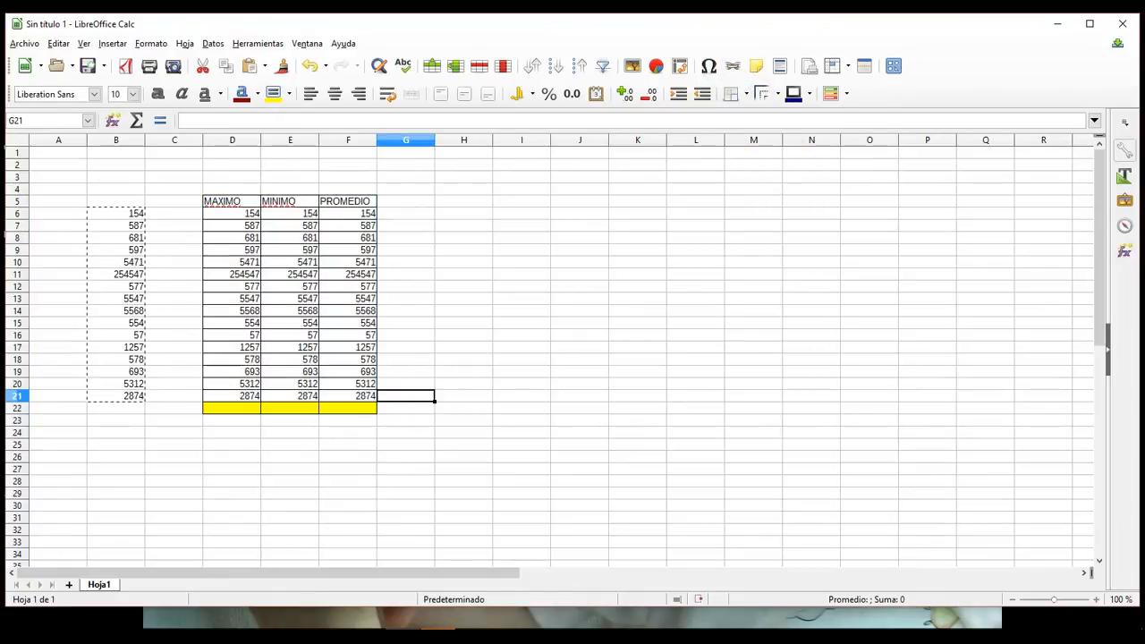
Step: Enter a MÁX formula over D6:D21 in cell D22 to calculate the MAXIMO column's highest value
{"action": "left_click", "coordinate": [230, 410]}
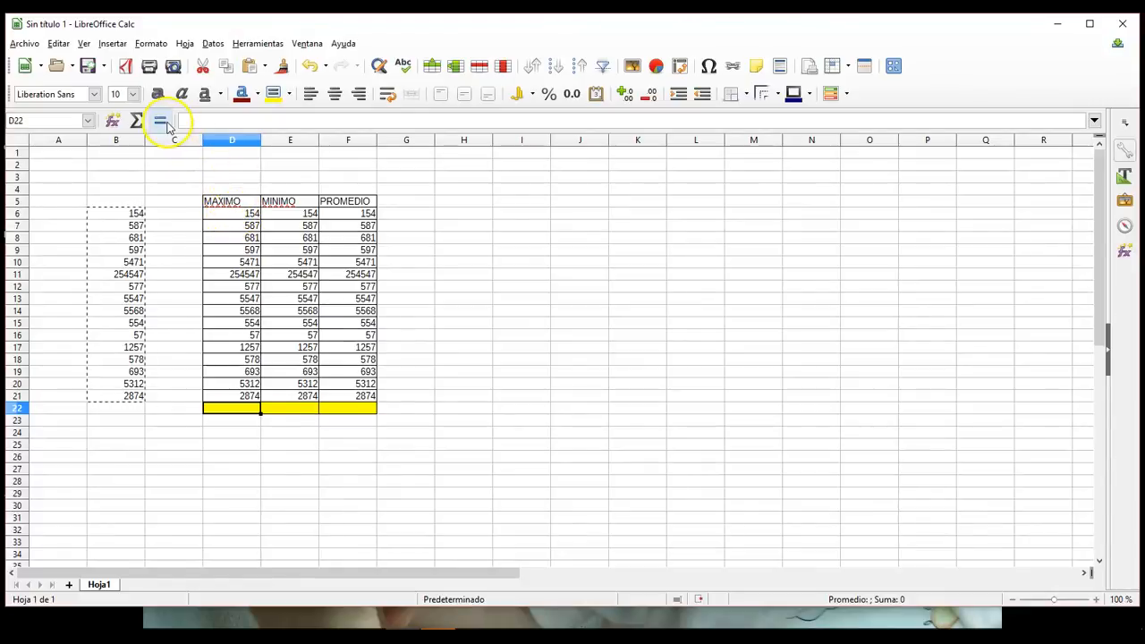
{"action": "left_click", "coordinate": [161, 121]}
{"action": "left_click", "coordinate": [189, 122]}
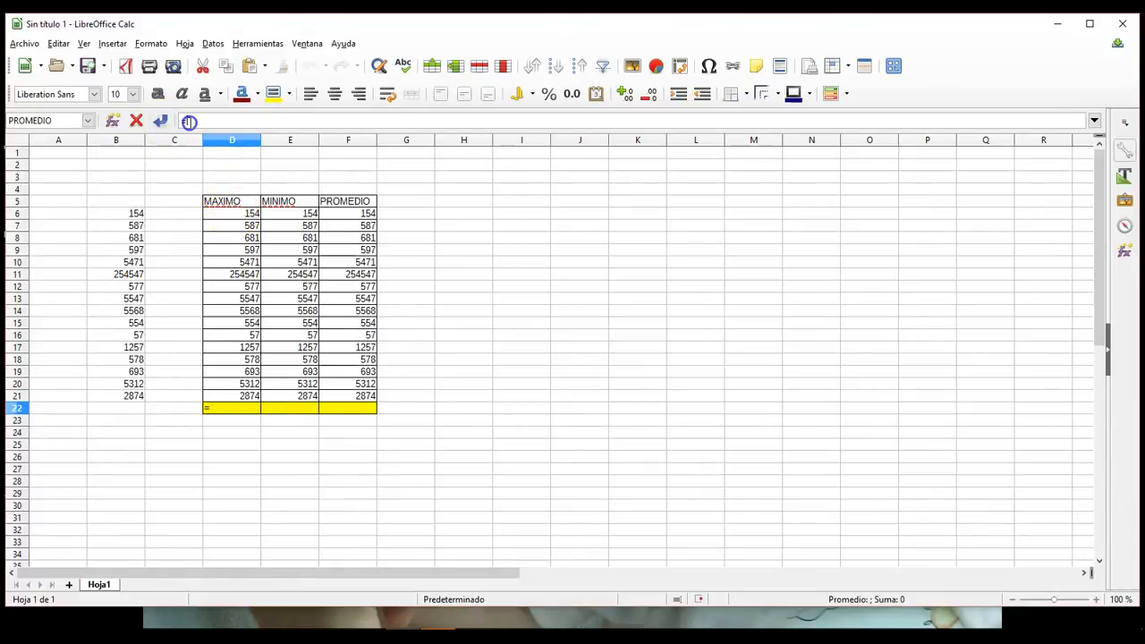
{"action": "type", "text": "M"}
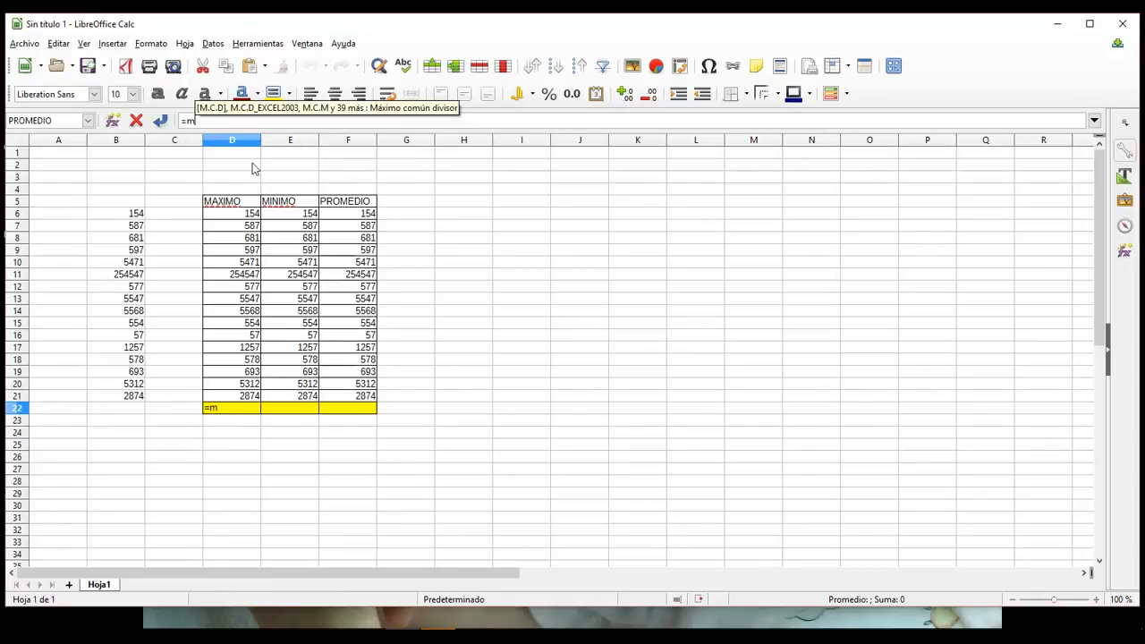
{"action": "type", "text": "Á"}
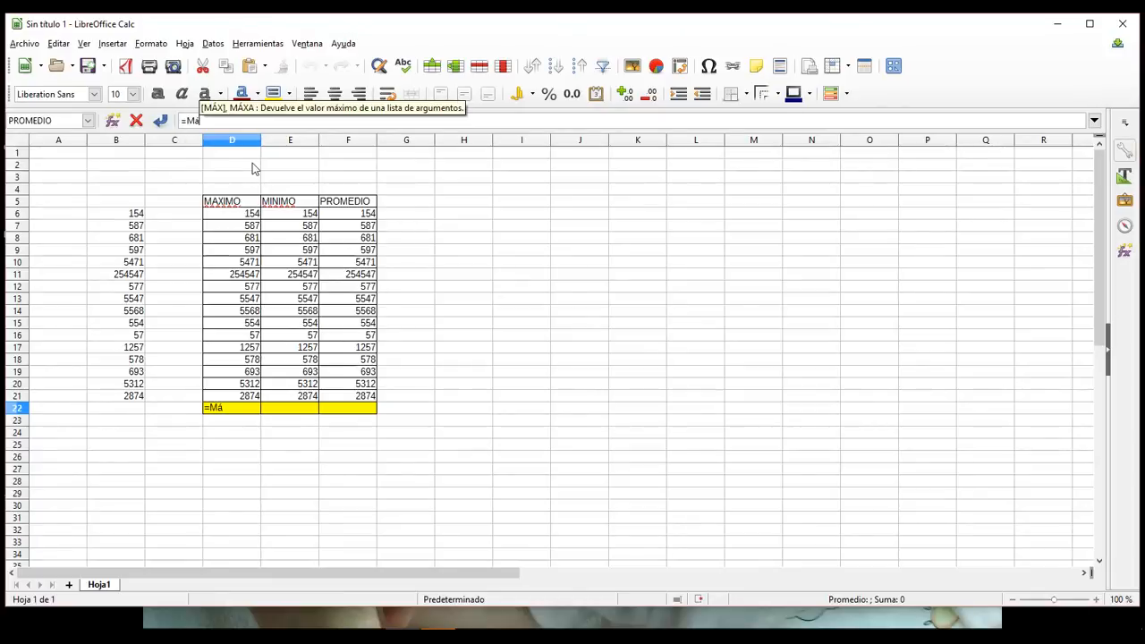
{"action": "key", "text": "BackSpace"}
{"action": "type", "text": "Á"}
{"action": "key", "text": "BackSpace"}
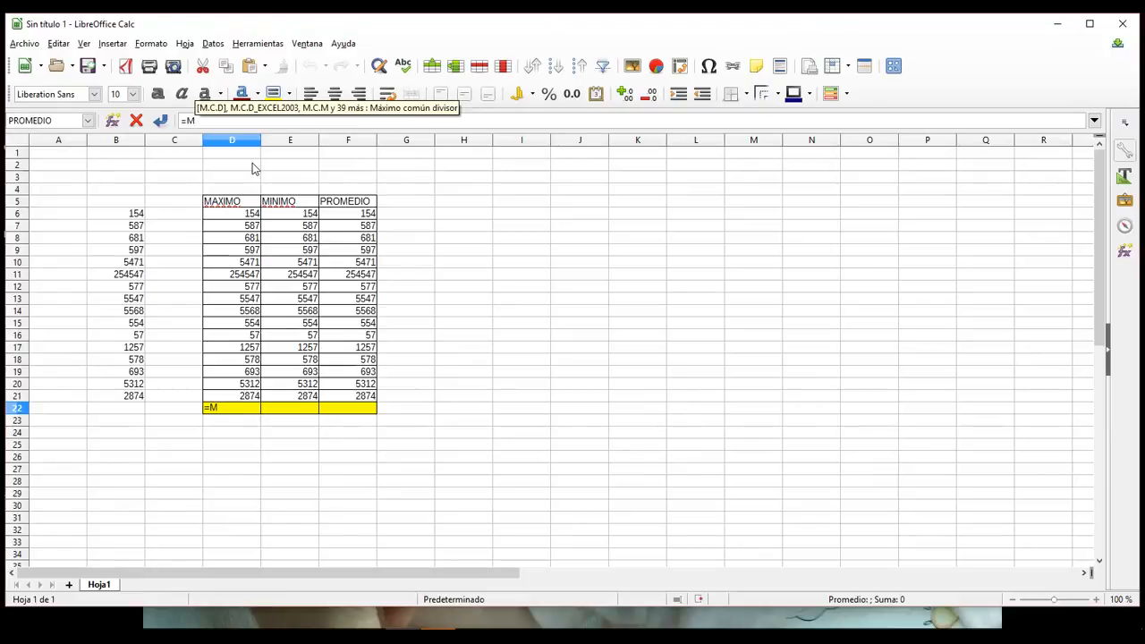
{"action": "type", "text": "Á"}
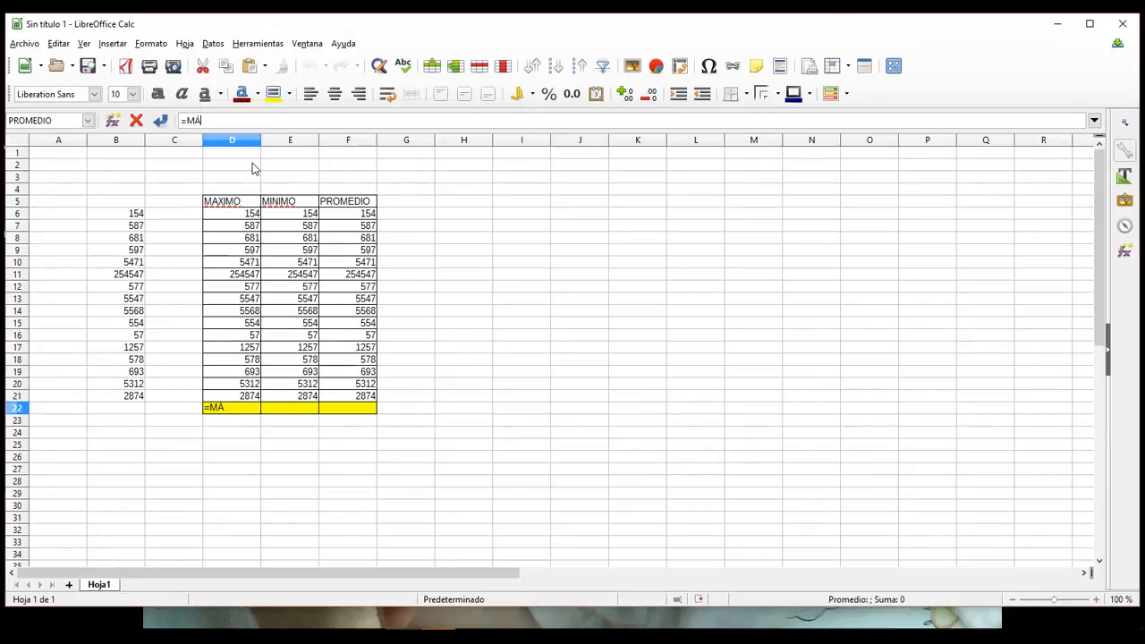
{"action": "type", "text": "X("}
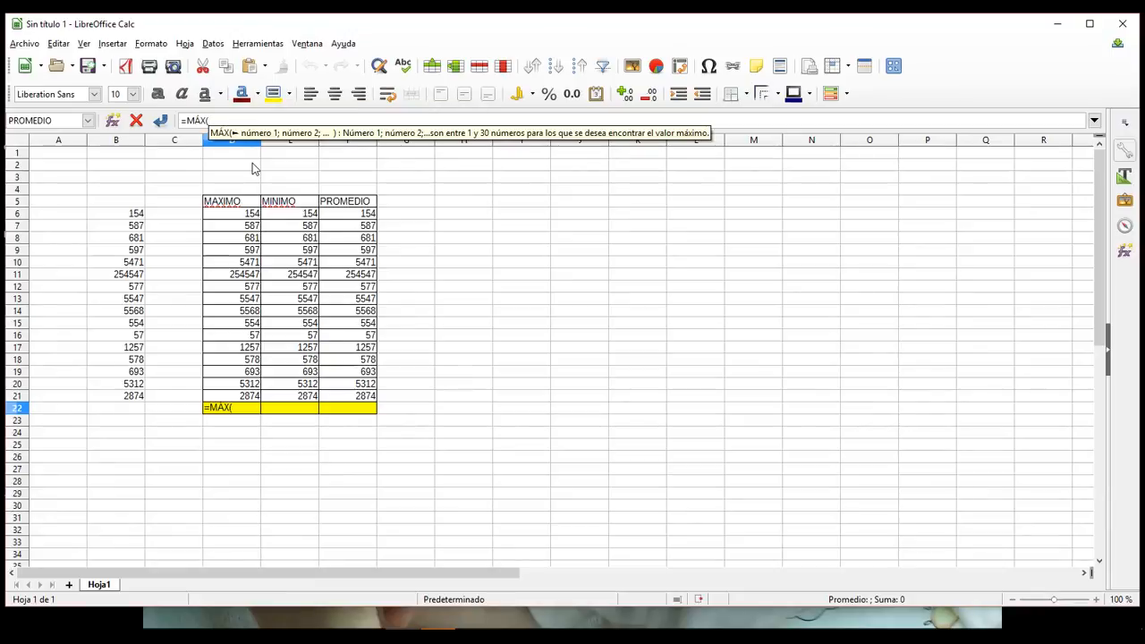
{"action": "left_click", "coordinate": [248, 217]}
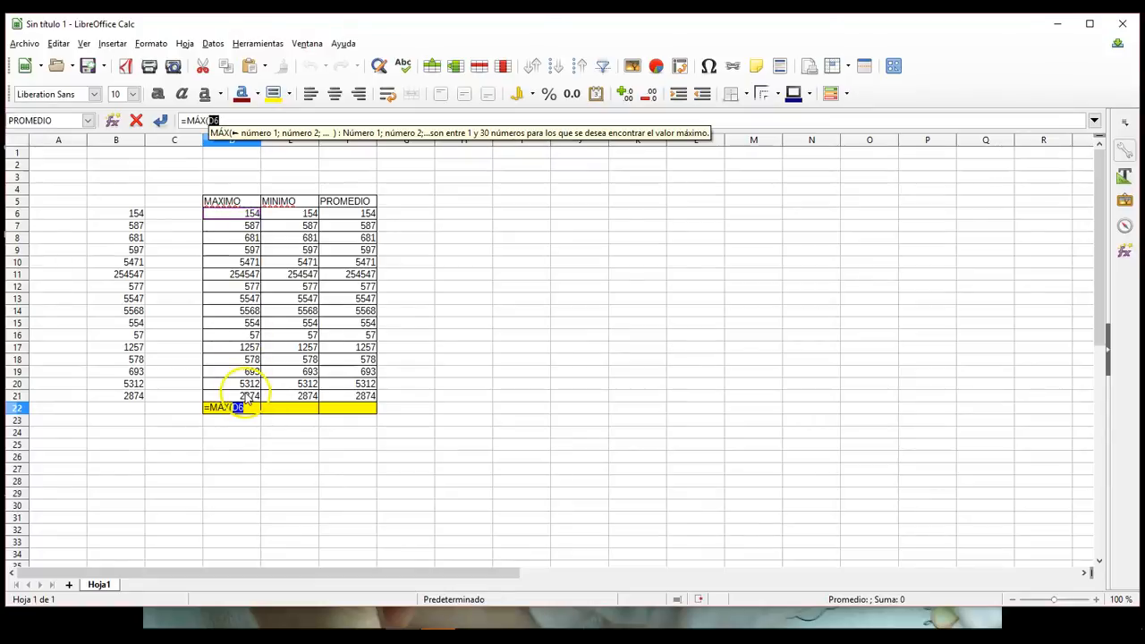
{"action": "left_click_drag", "start_coordinate": [248, 398], "coordinate": [247, 396]}
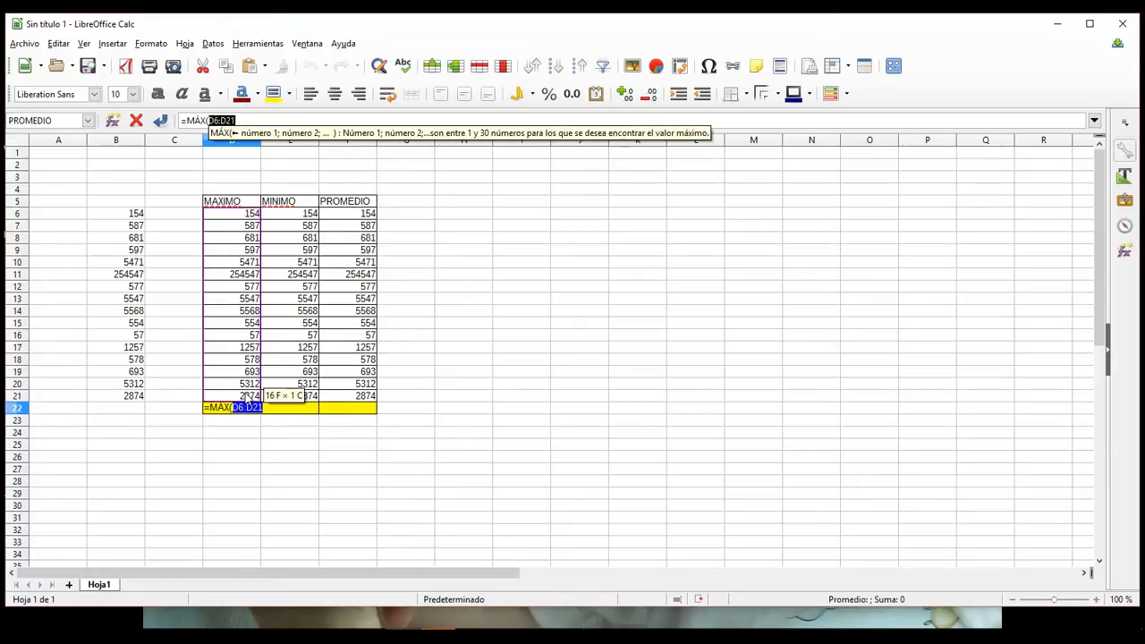
{"action": "key", "text": "Return"}
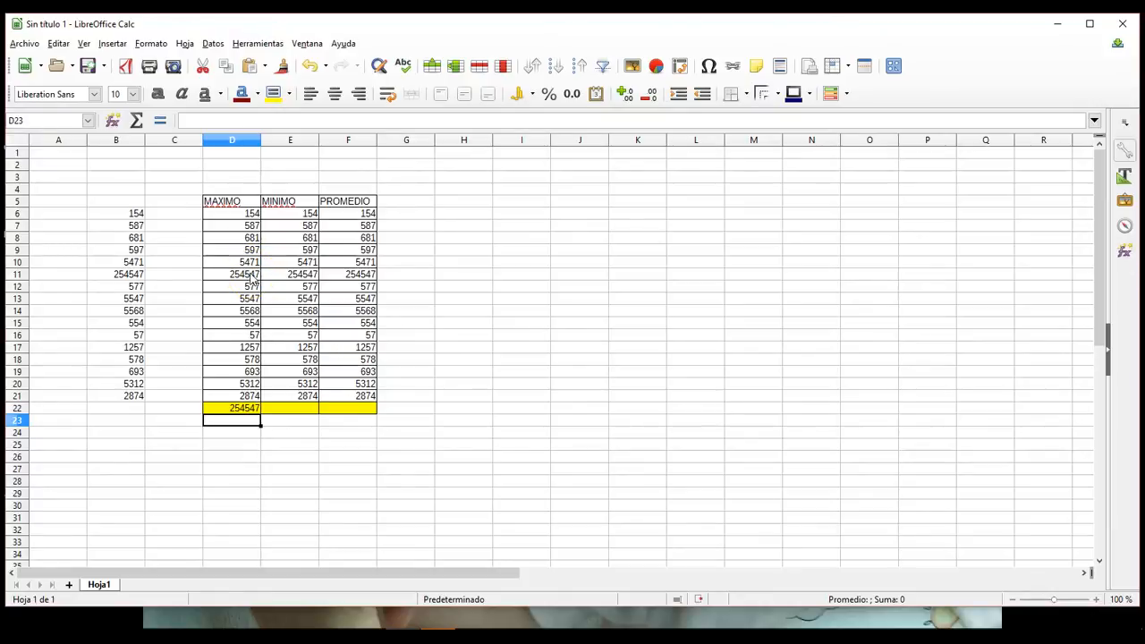
Step: Enter a MÍN formula over E6:E21 in cell E22 to calculate the MINIMO column's lowest value
{"action": "left_click", "coordinate": [290, 208]}
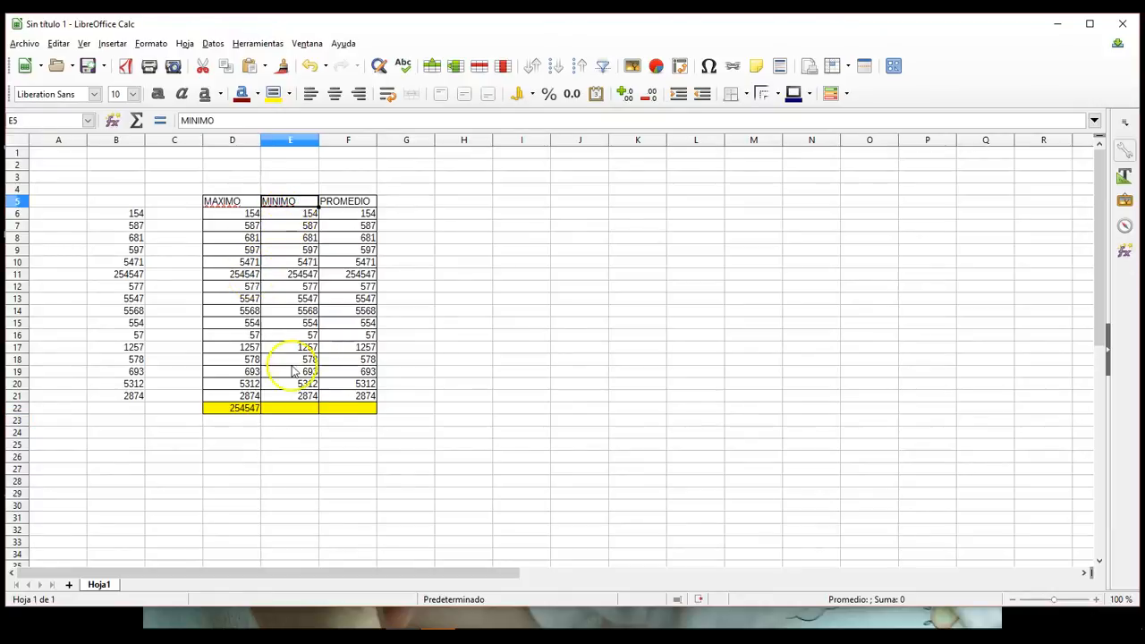
{"action": "left_click", "coordinate": [292, 408]}
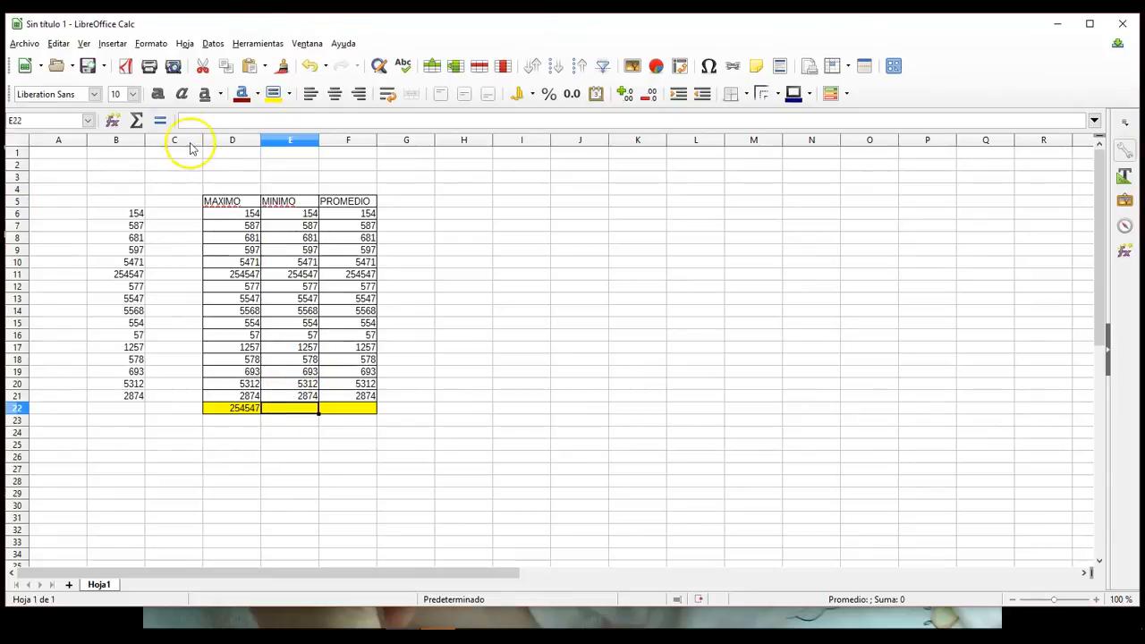
{"action": "left_click", "coordinate": [160, 120]}
{"action": "left_click", "coordinate": [188, 120]}
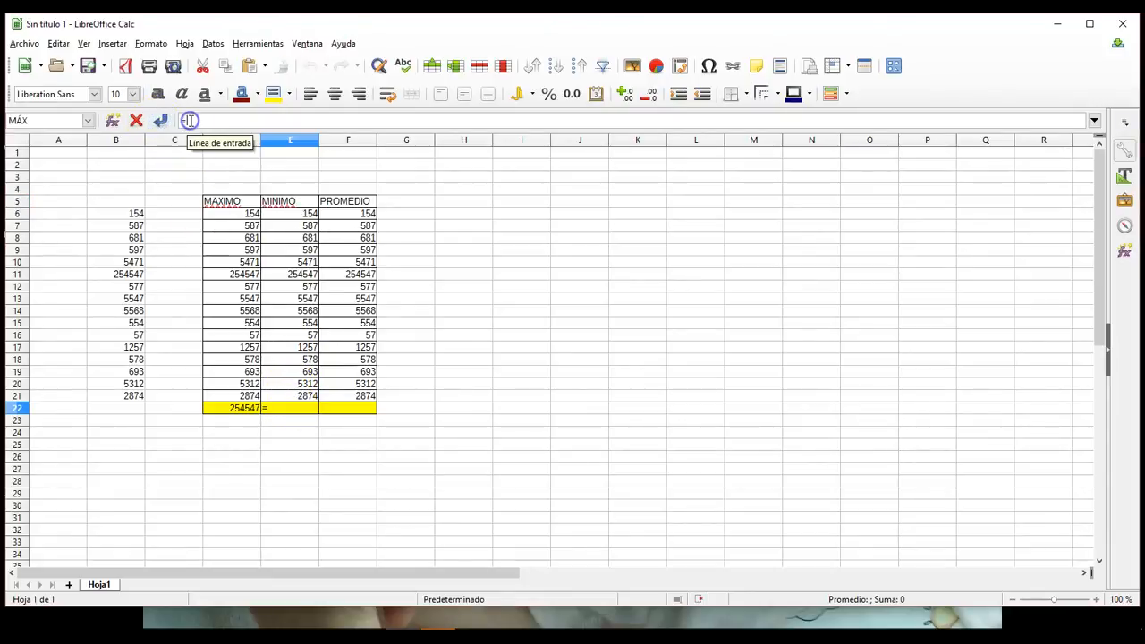
{"action": "type", "text": "M"}
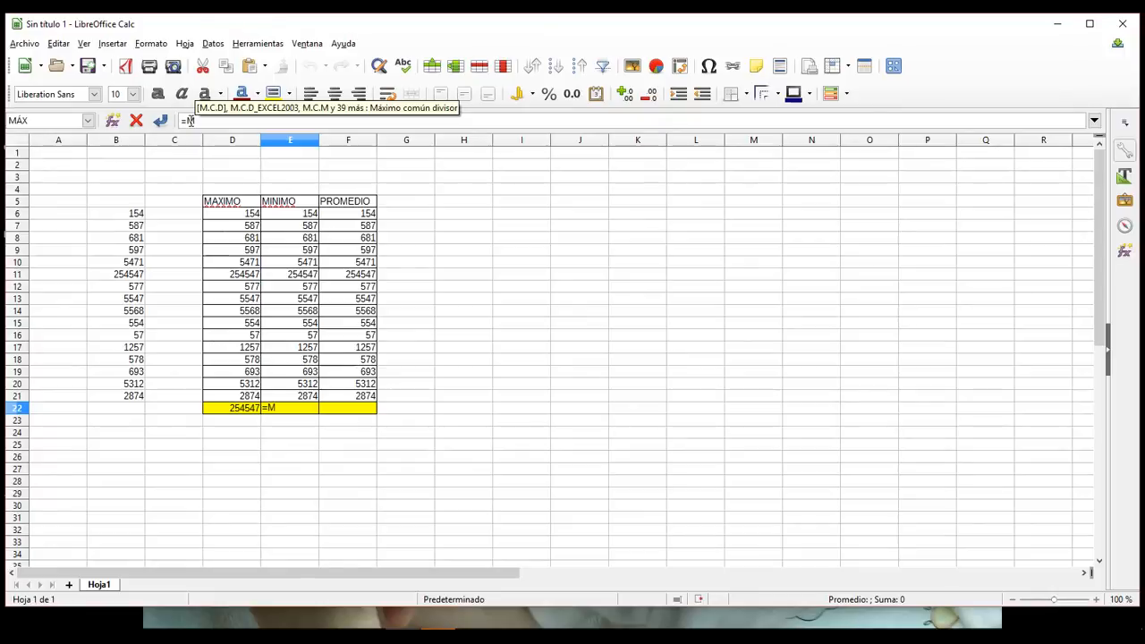
{"action": "type", "text": "ÍN"}
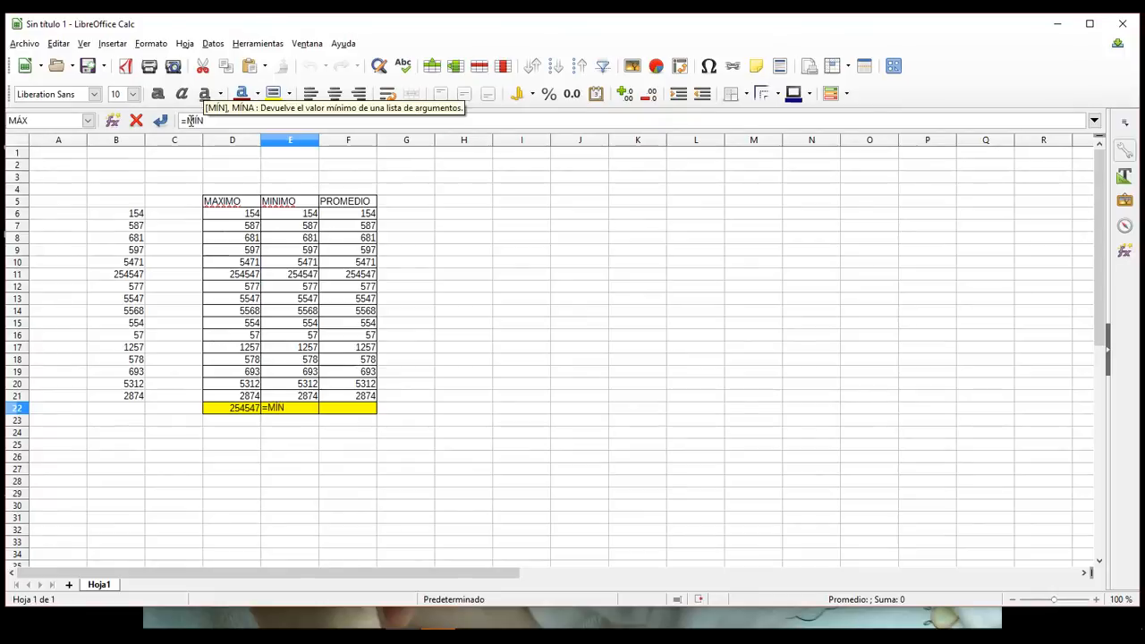
{"action": "type", "text": "("}
{"action": "left_click", "coordinate": [295, 215]}
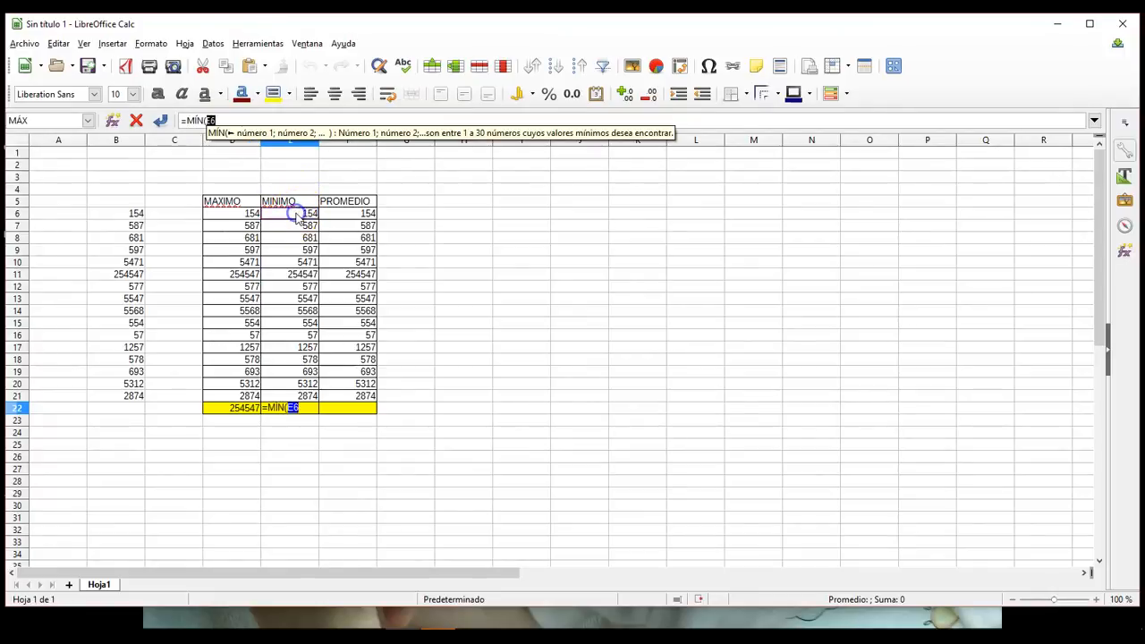
{"action": "left_click", "coordinate": [295, 396], "text": "shift"}
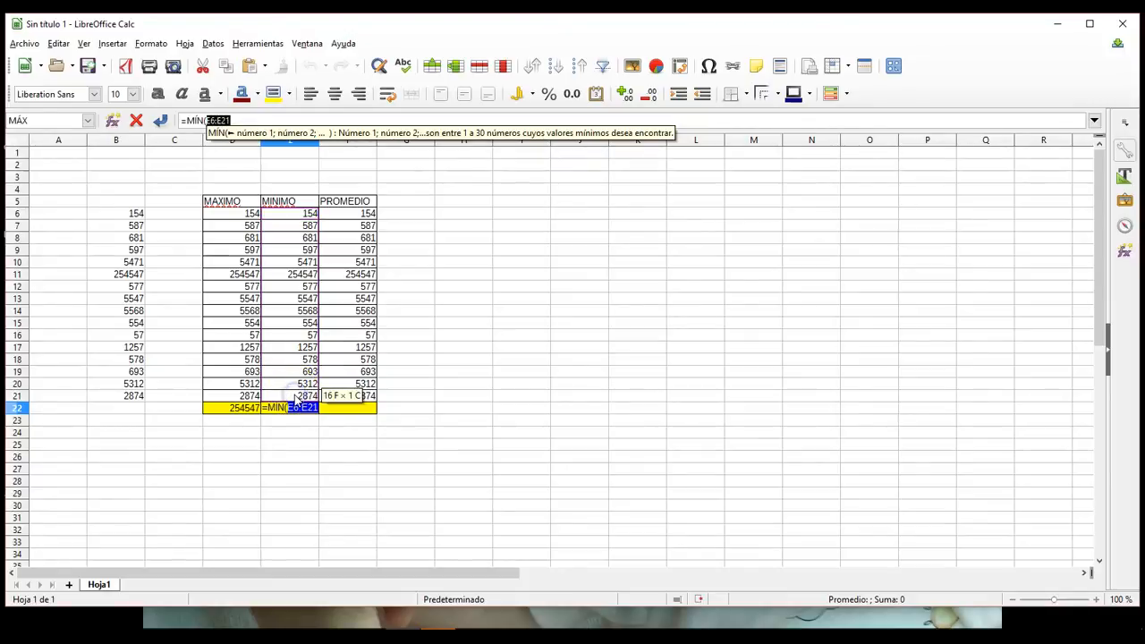
{"action": "key", "text": "Return"}
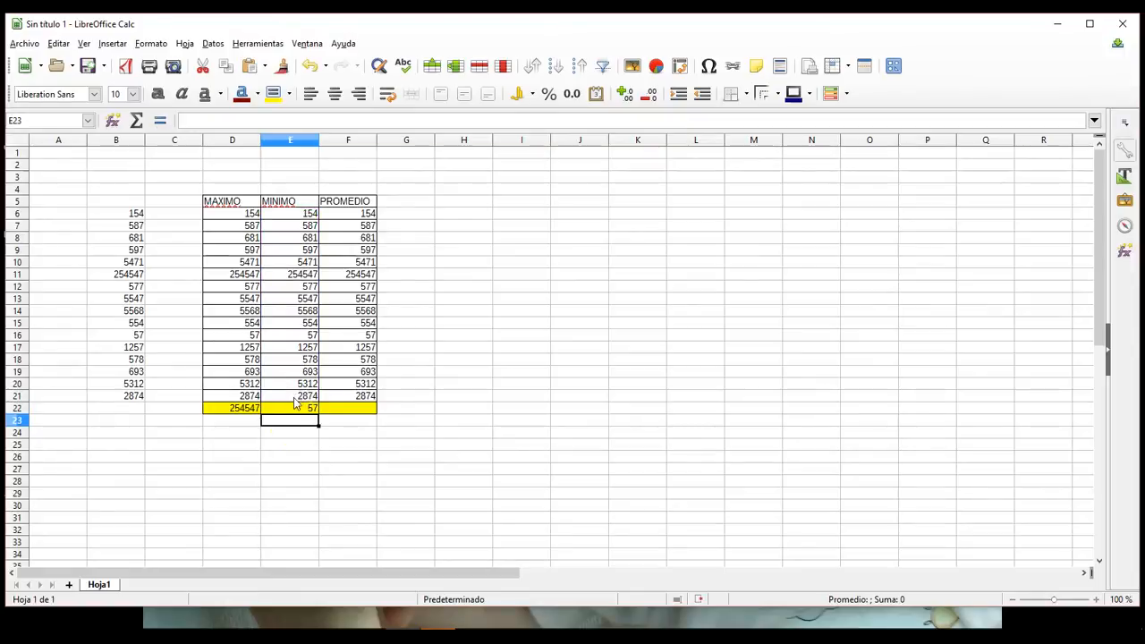
Step: Highlight cell E16 in the MINIMO column and cell D11 in the MAXIMO column with a yellow background
{"action": "left_click", "coordinate": [303, 336]}
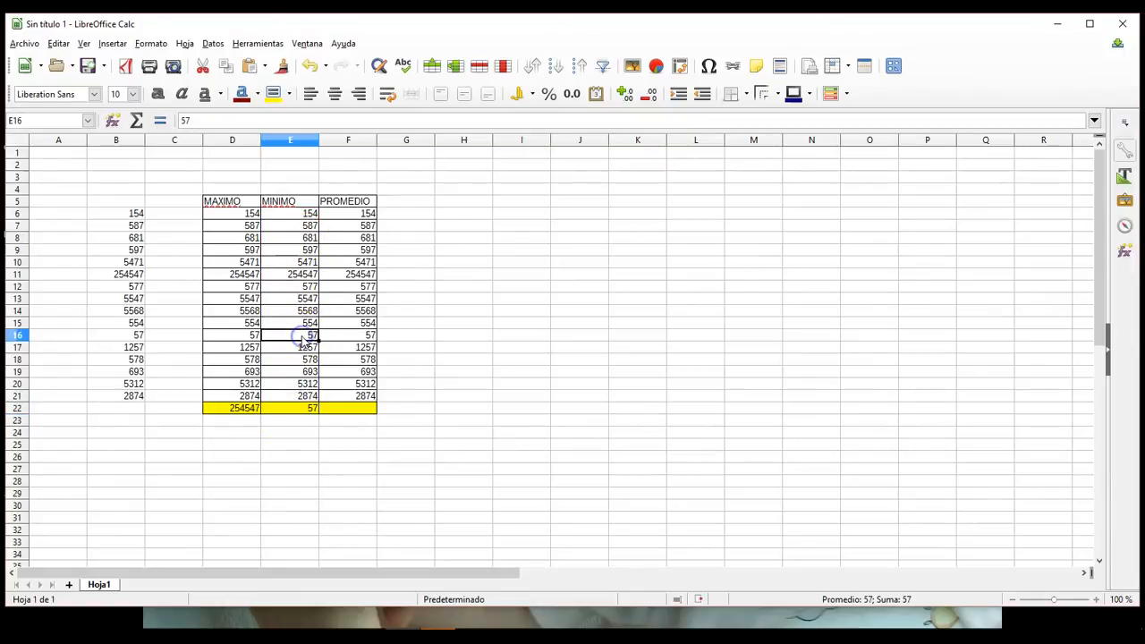
{"action": "left_click", "coordinate": [273, 94]}
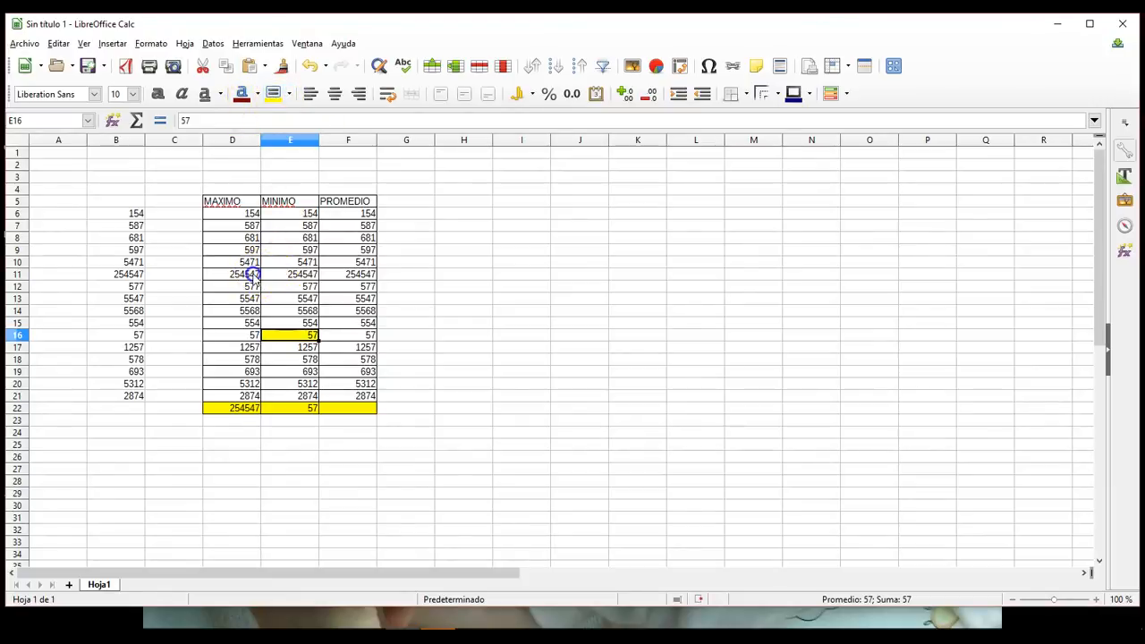
{"action": "left_click", "coordinate": [254, 276]}
{"action": "left_click", "coordinate": [274, 94]}
{"action": "left_click", "coordinate": [434, 362]}
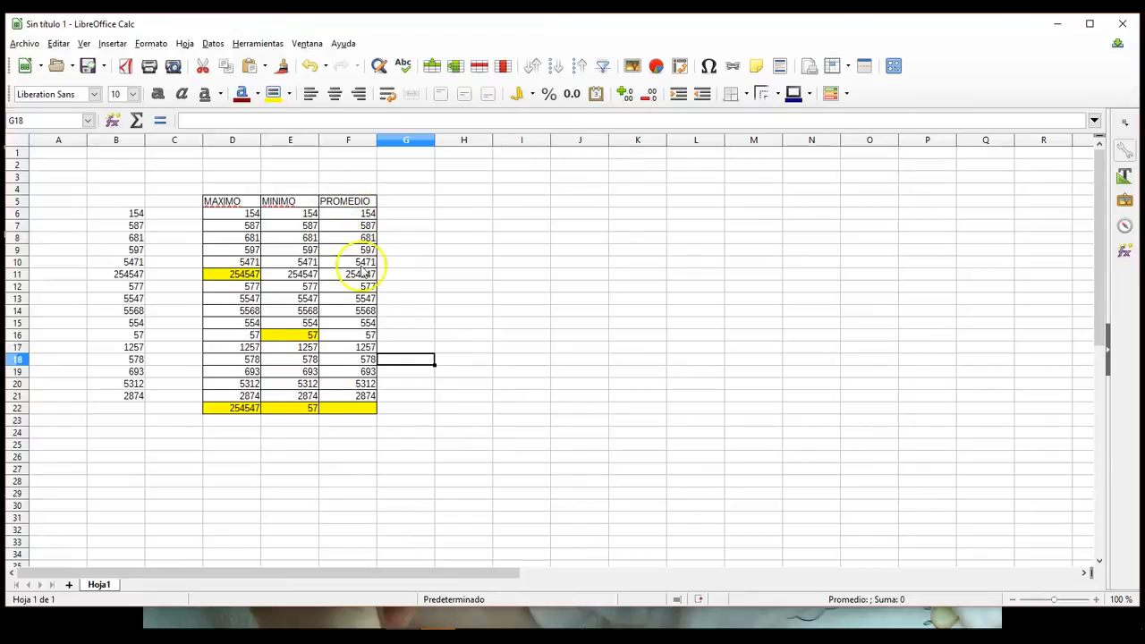
Step: Enter a PROMEDIO formula over F6:F21 in cell F22 to calculate the PROMEDIO column's average
{"action": "left_click", "coordinate": [356, 409]}
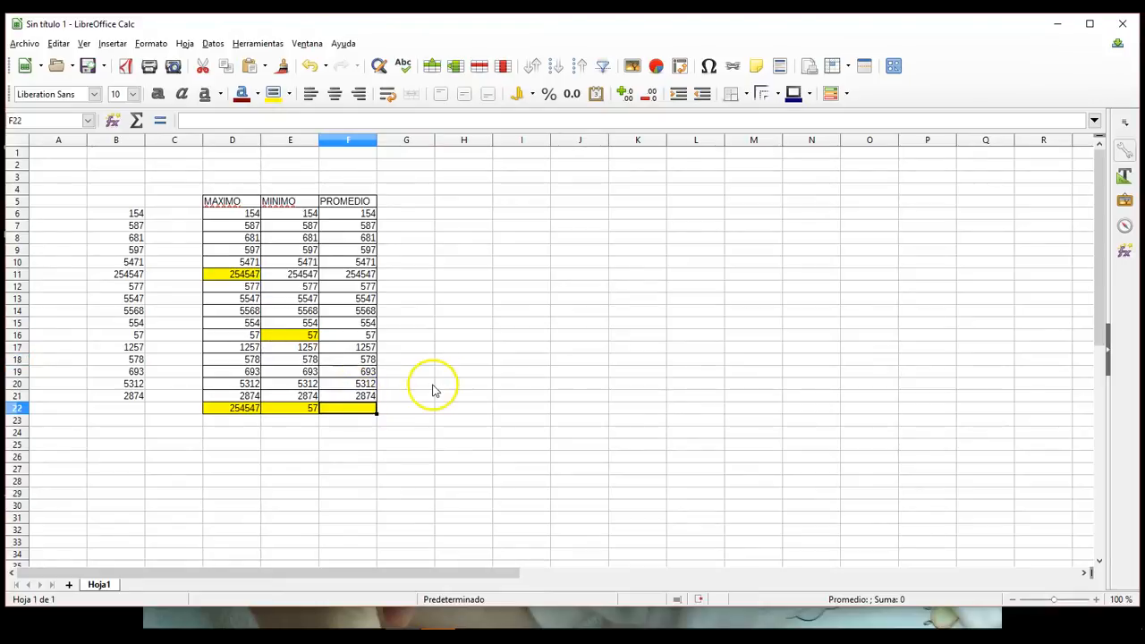
{"action": "left_click", "coordinate": [159, 120]}
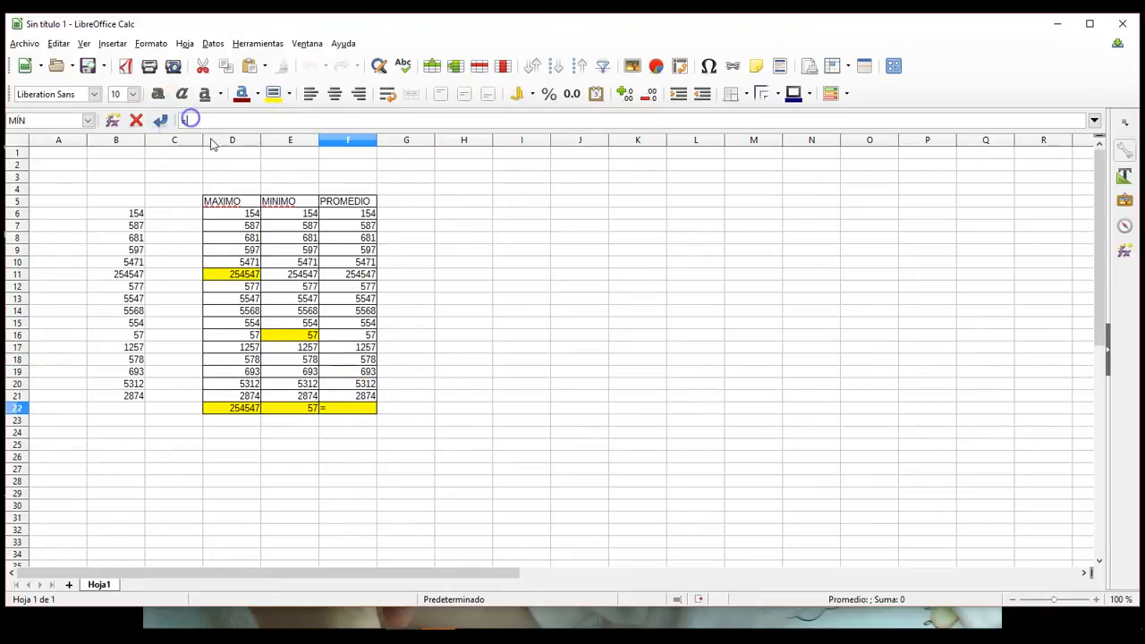
{"action": "type", "text": "PROMEDIO("}
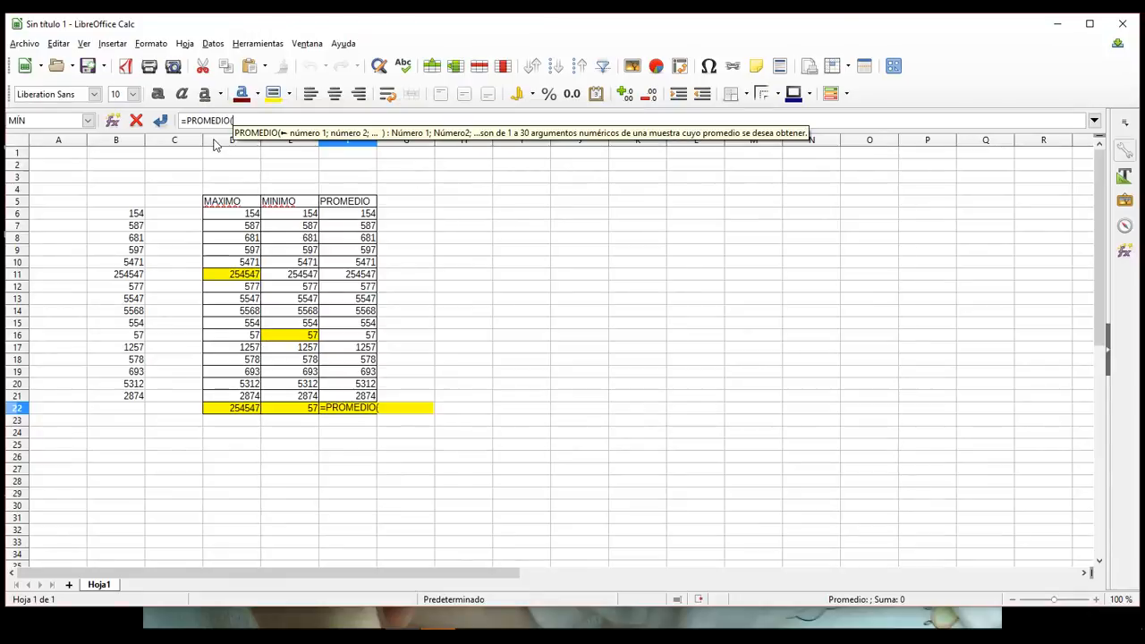
{"action": "left_click", "coordinate": [335, 214]}
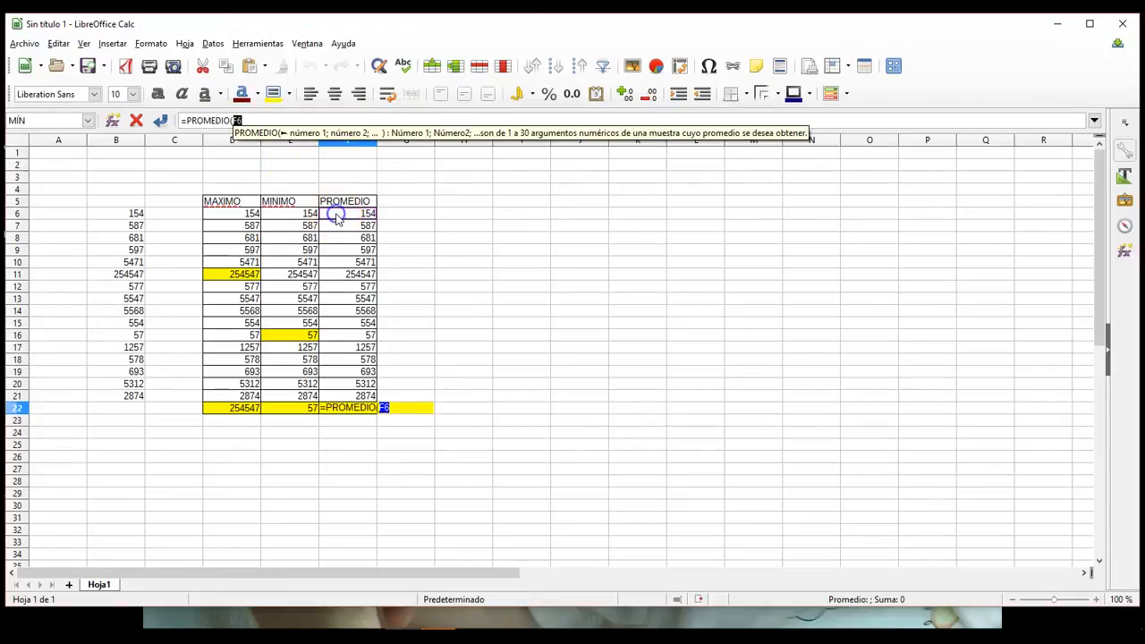
{"action": "left_click", "coordinate": [362, 394], "text": "shift"}
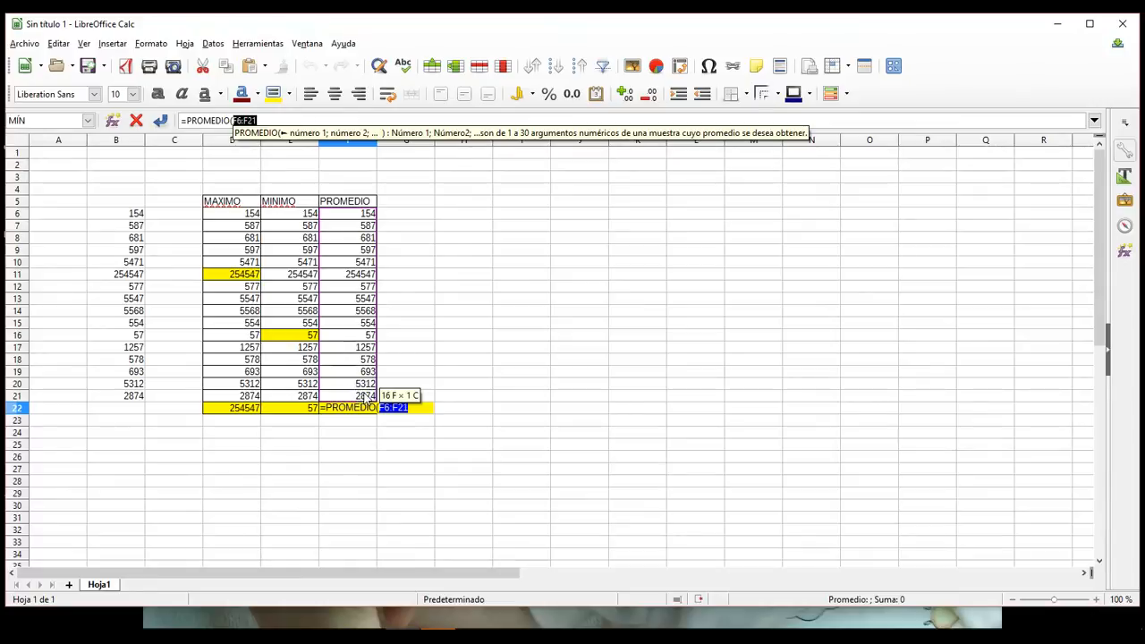
{"action": "key", "text": "Return"}
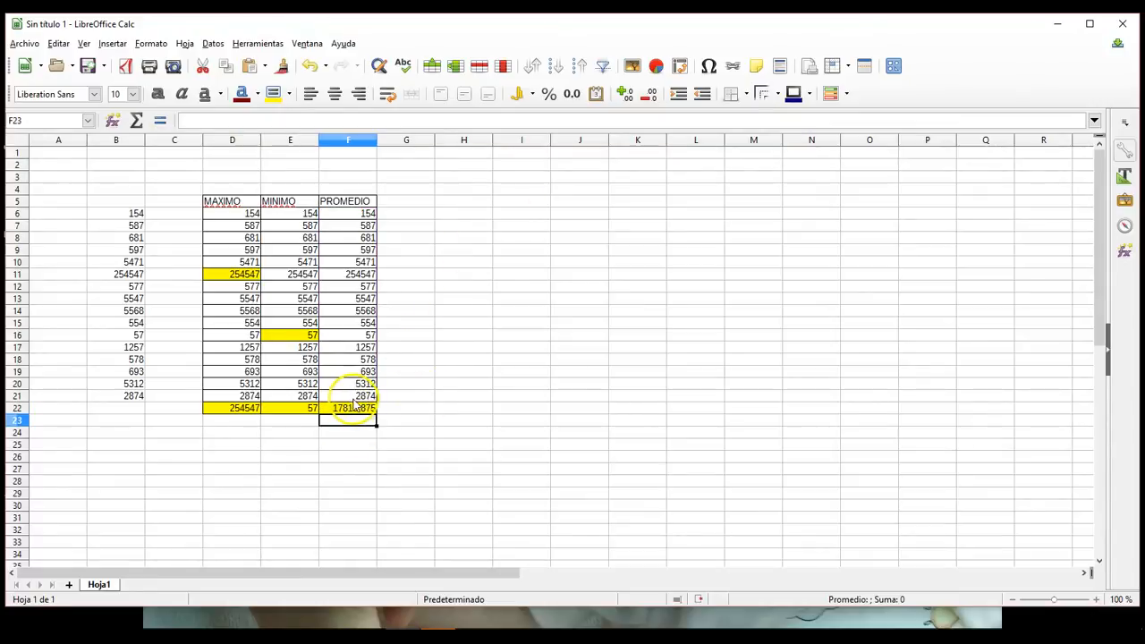
Step: Review the MÁX formula in cell D22, keeping it as =MÁX(D6:D21) without any stray cell reference
{"action": "left_click", "coordinate": [235, 277]}
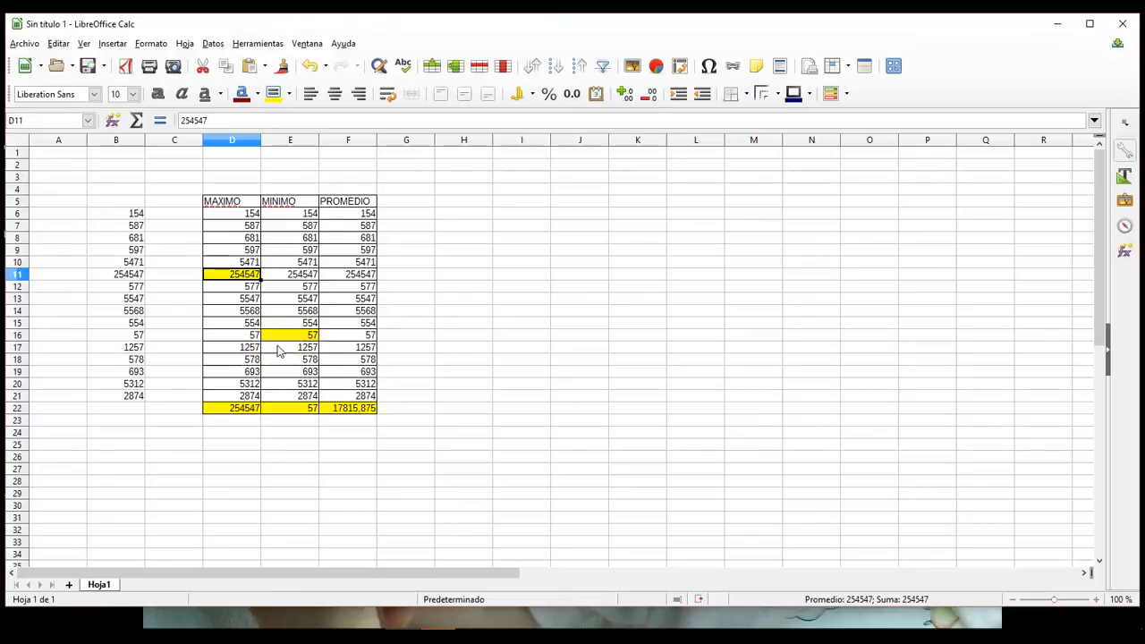
{"action": "left_click", "coordinate": [232, 409]}
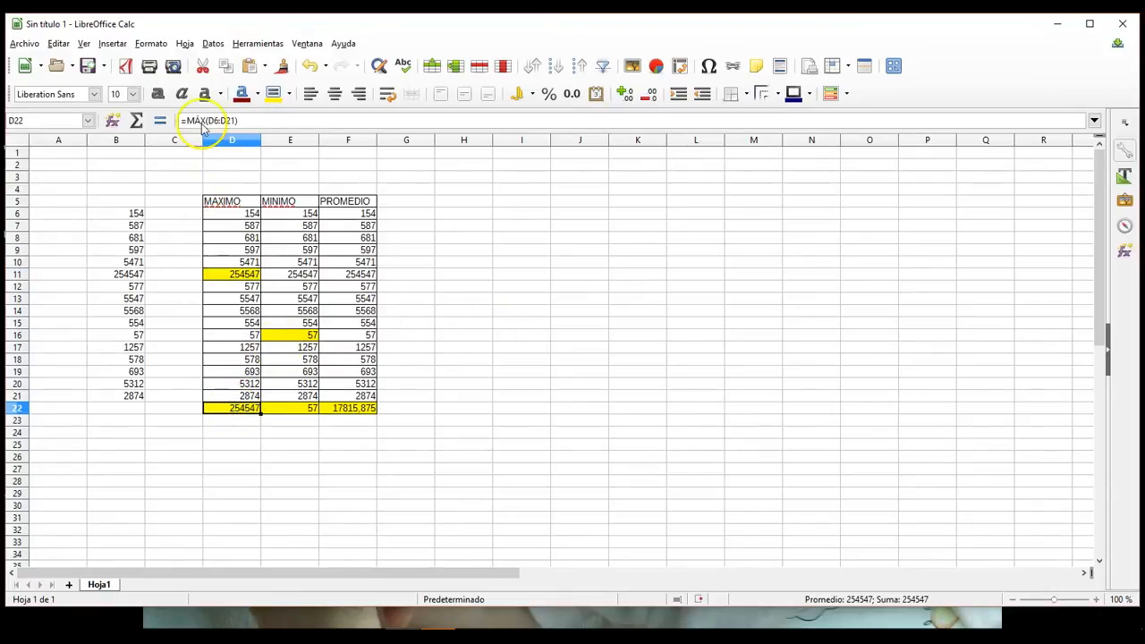
{"action": "left_click", "coordinate": [203, 120]}
{"action": "left_click_drag", "start_coordinate": [207, 119], "coordinate": [180, 119]}
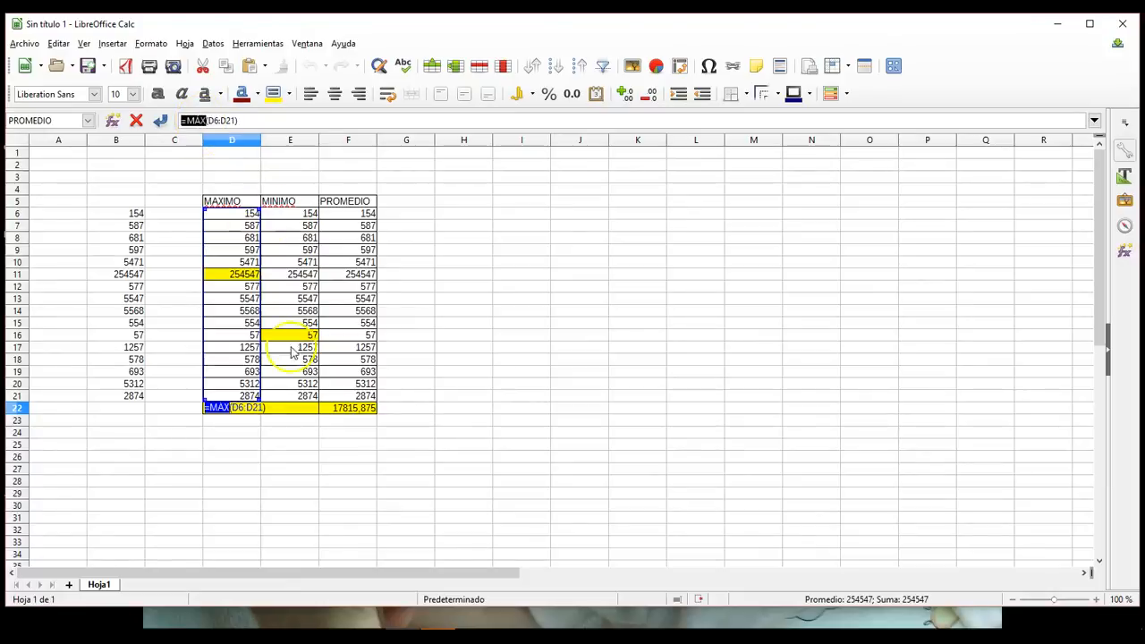
{"action": "left_click", "coordinate": [287, 408]}
{"action": "left_click", "coordinate": [289, 448]}
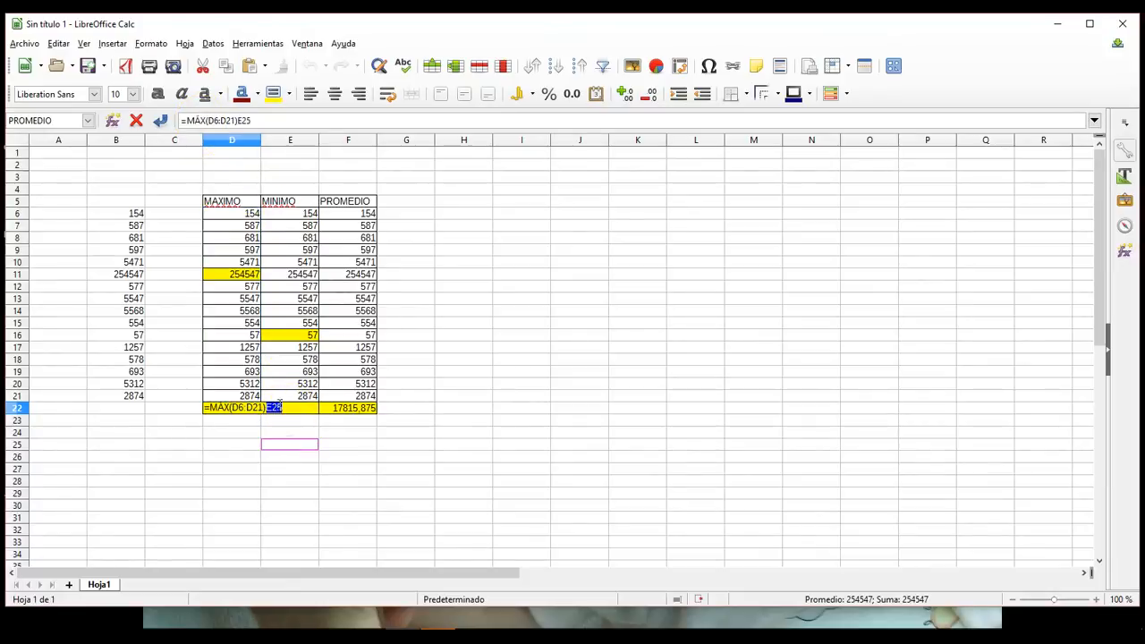
{"action": "left_click", "coordinate": [288, 204]}
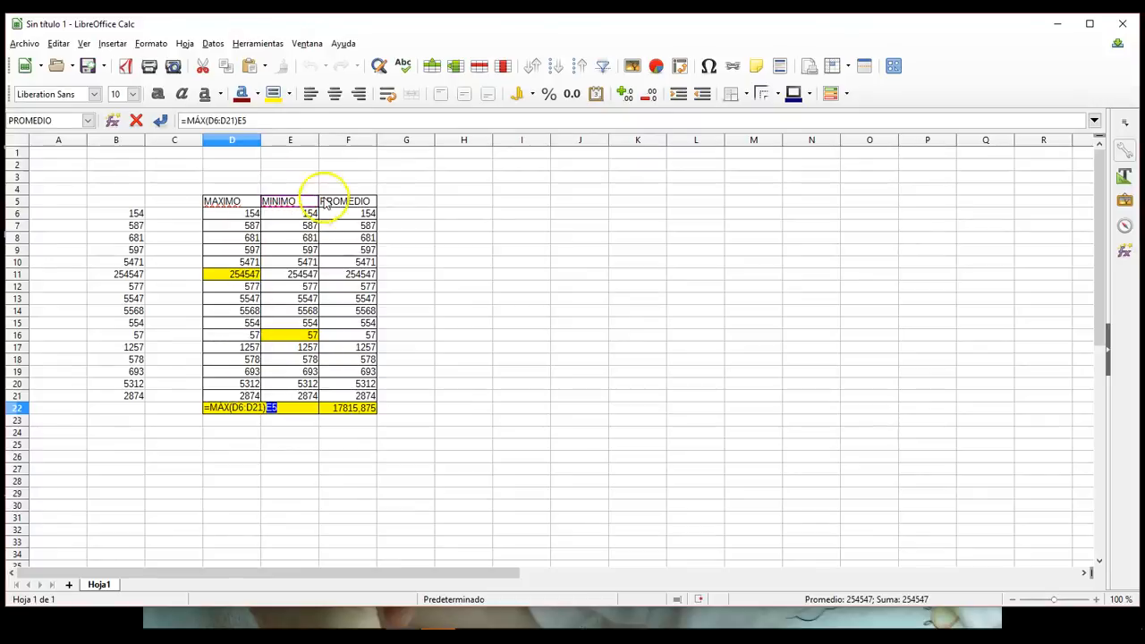
{"action": "left_click", "coordinate": [272, 121]}
{"action": "key", "text": "BackSpace"}
{"action": "key", "text": "BackSpace"}
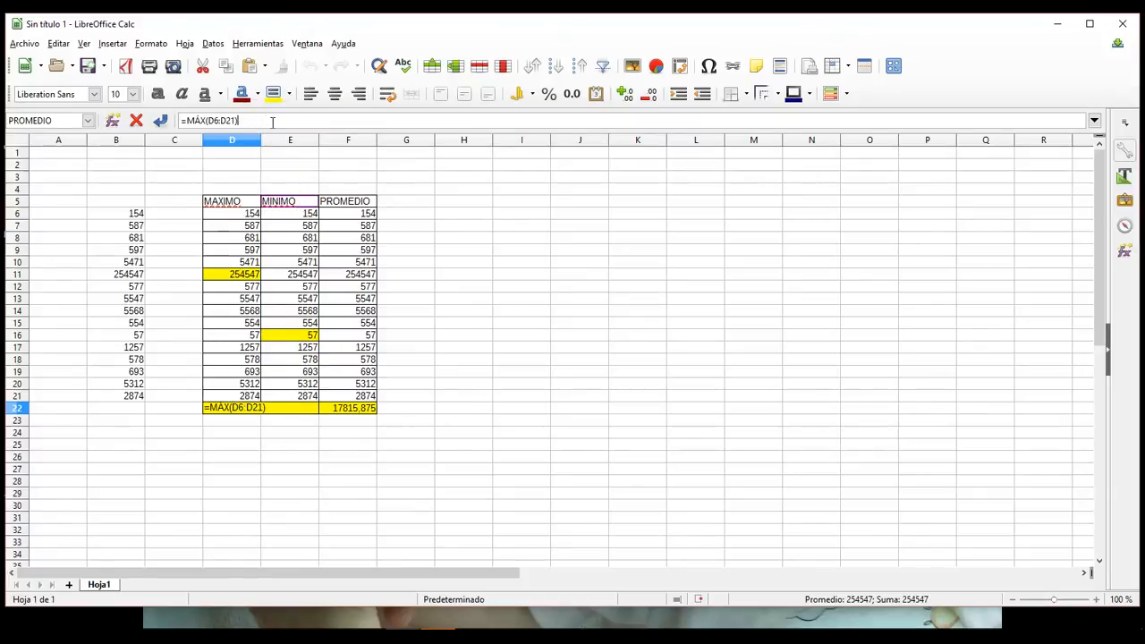
{"action": "key", "text": "Return"}
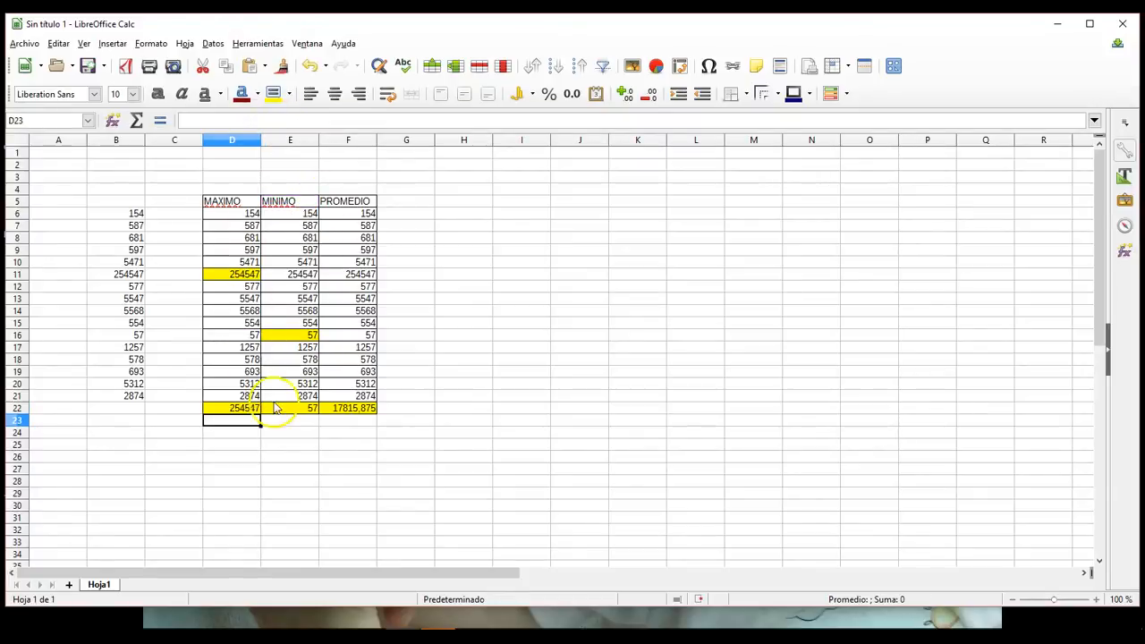
Step: Review the MÍN formula in cell E22 and the PROMEDIO formula in cell F22
{"action": "left_click", "coordinate": [283, 410]}
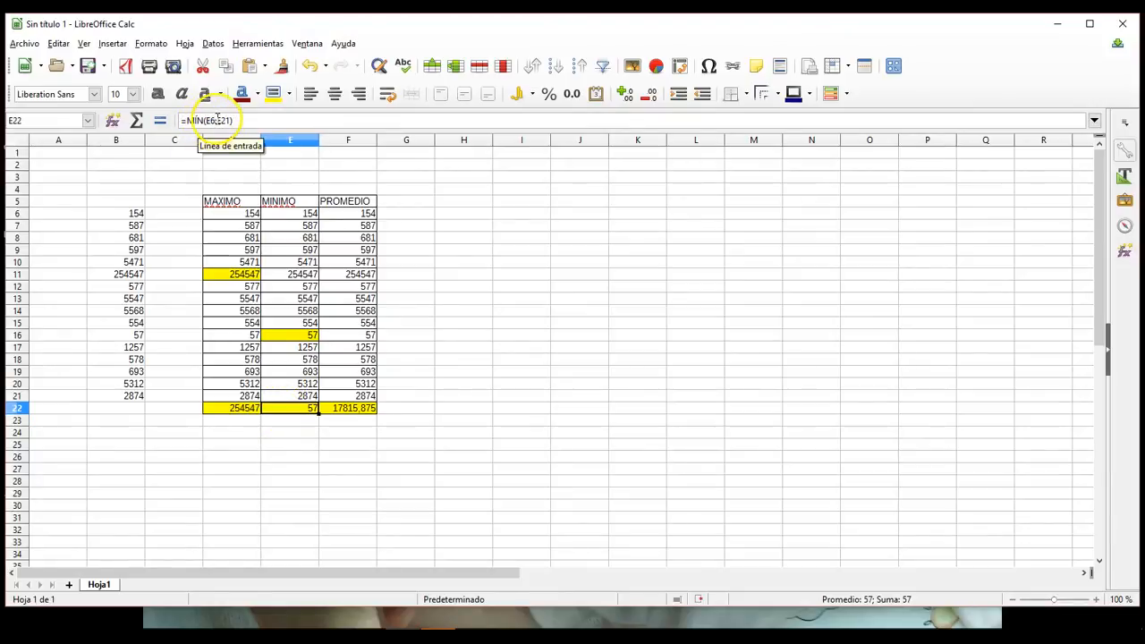
{"action": "left_click_drag", "start_coordinate": [199, 120], "coordinate": [166, 125]}
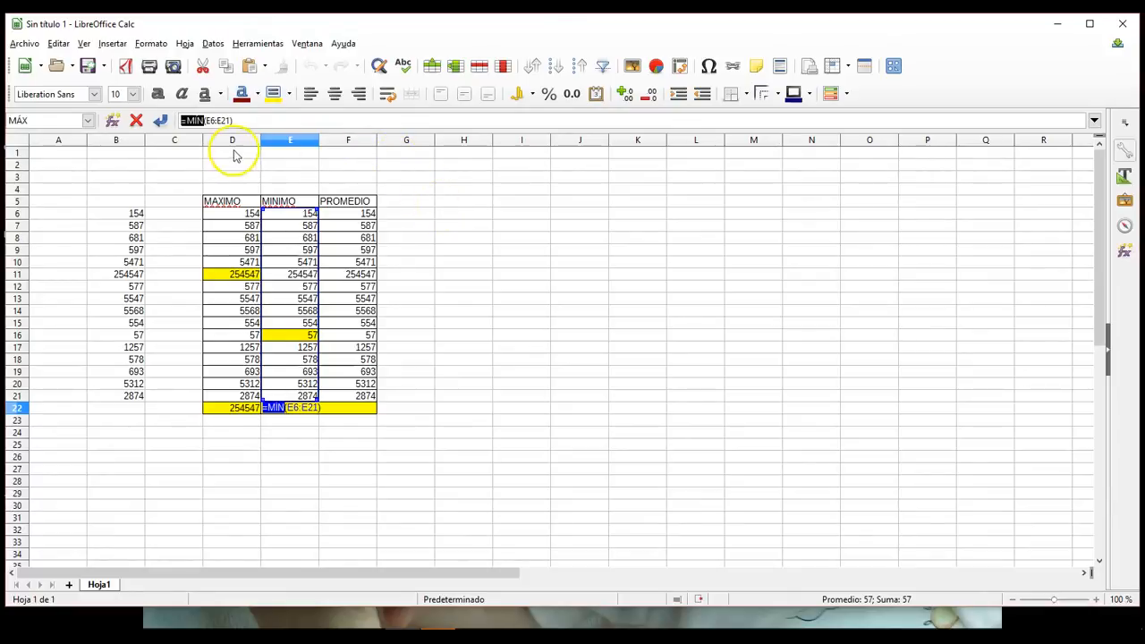
{"action": "left_click", "coordinate": [258, 117]}
{"action": "key", "text": "Return"}
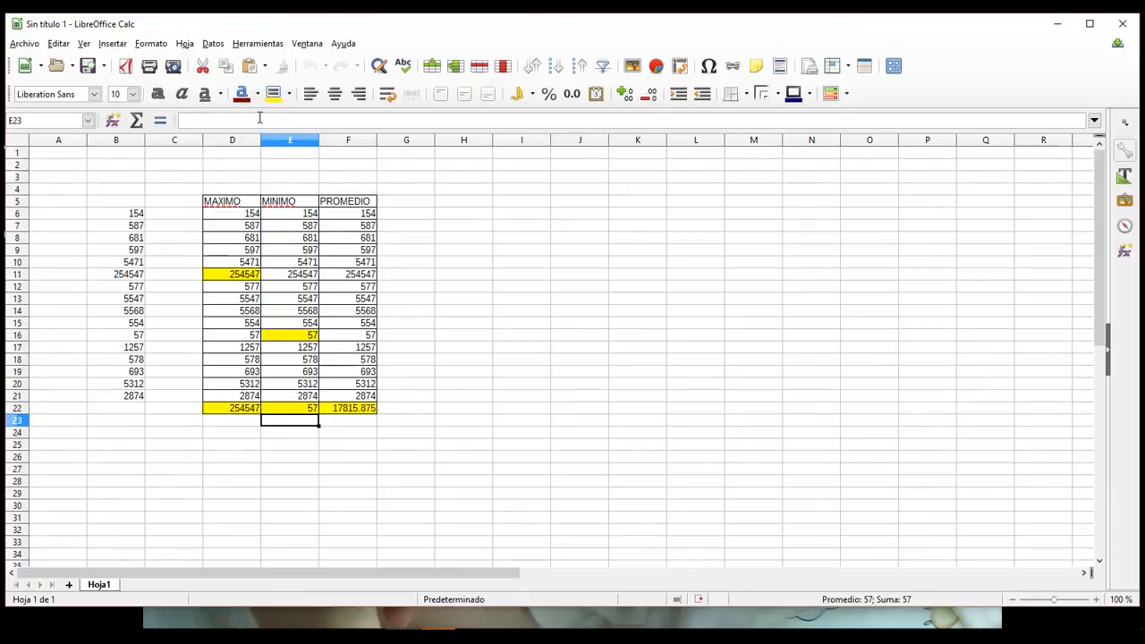
{"action": "left_click", "coordinate": [333, 408]}
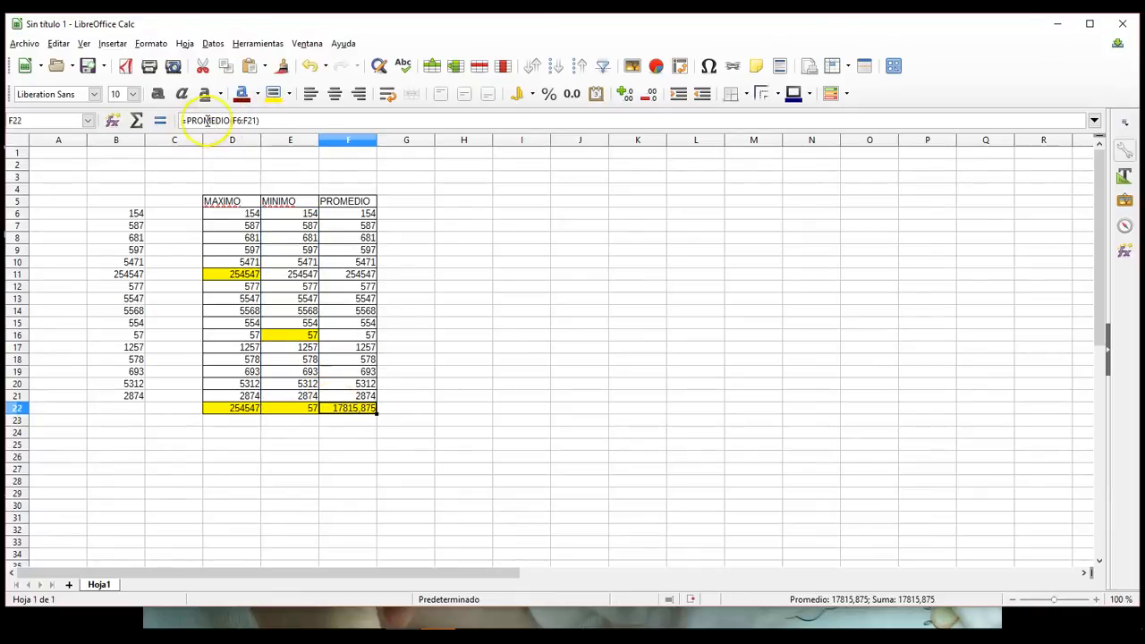
{"action": "left_click", "coordinate": [225, 120]}
{"action": "double_click", "coordinate": [215, 120]}
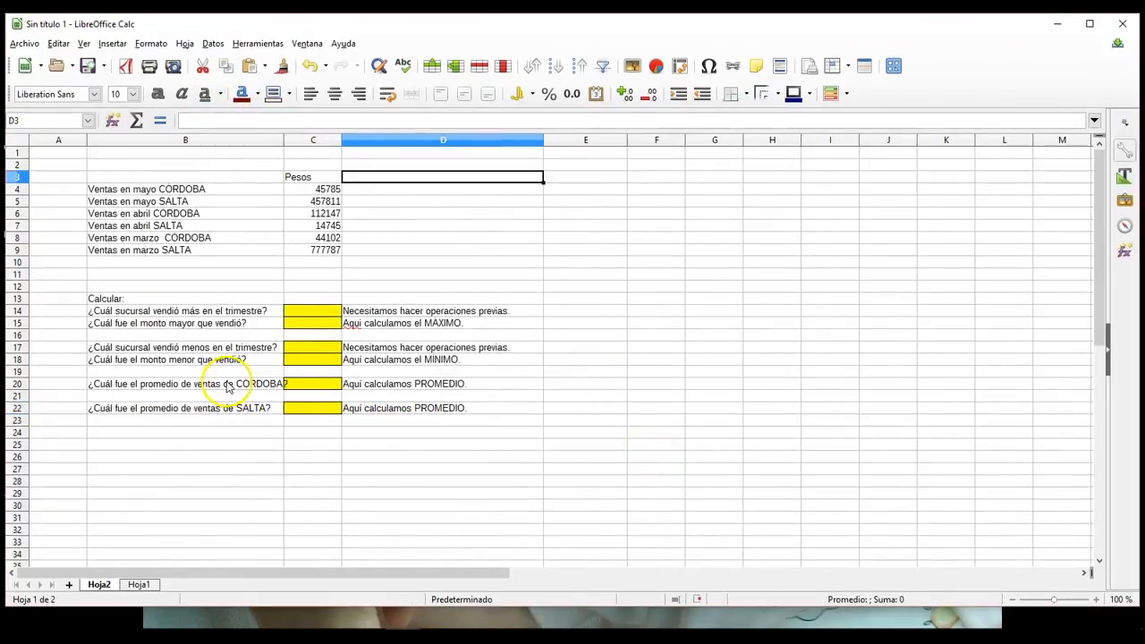
Step: Apply borders around and between all cells of the sales table B3:C9 on sheet Hoja2
{"action": "left_click_drag", "start_coordinate": [195, 178], "coordinate": [307, 251]}
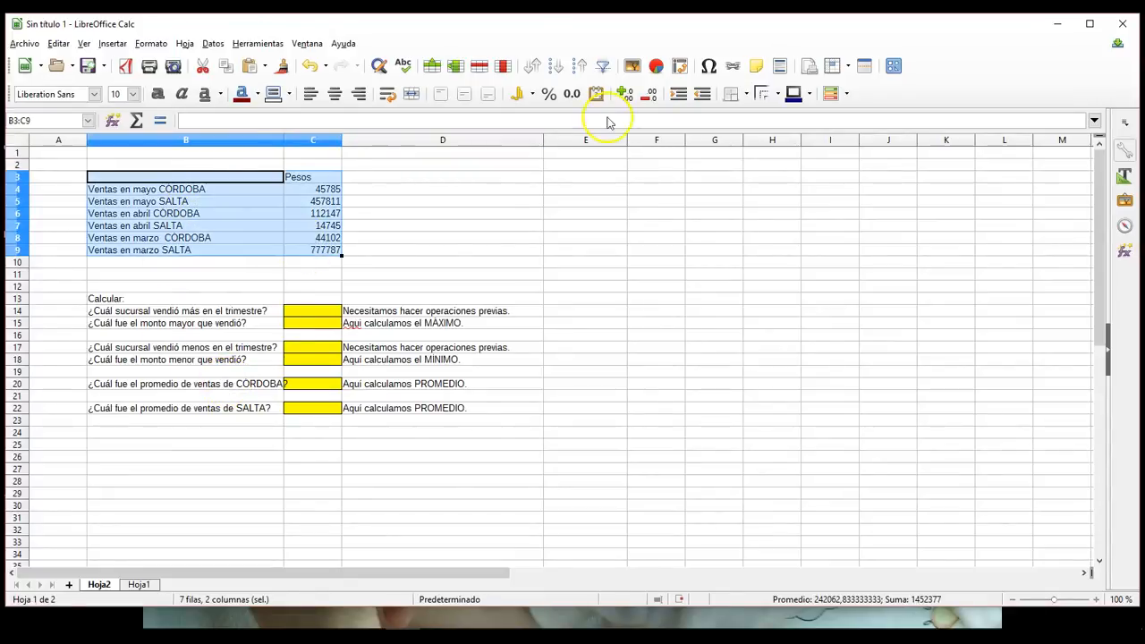
{"action": "left_click", "coordinate": [733, 93]}
{"action": "left_click", "coordinate": [790, 169]}
{"action": "left_click", "coordinate": [549, 226]}
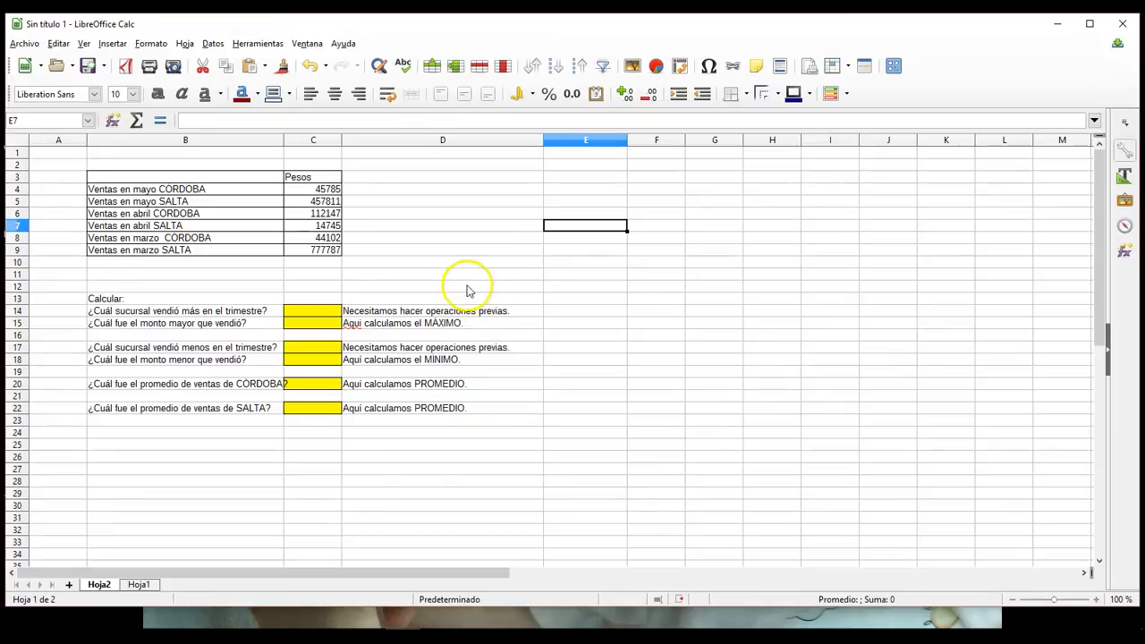
Step: Enter the label "Total ventas CORDOBA" in cell E4 and widen column E to fit it
{"action": "left_click", "coordinate": [585, 189]}
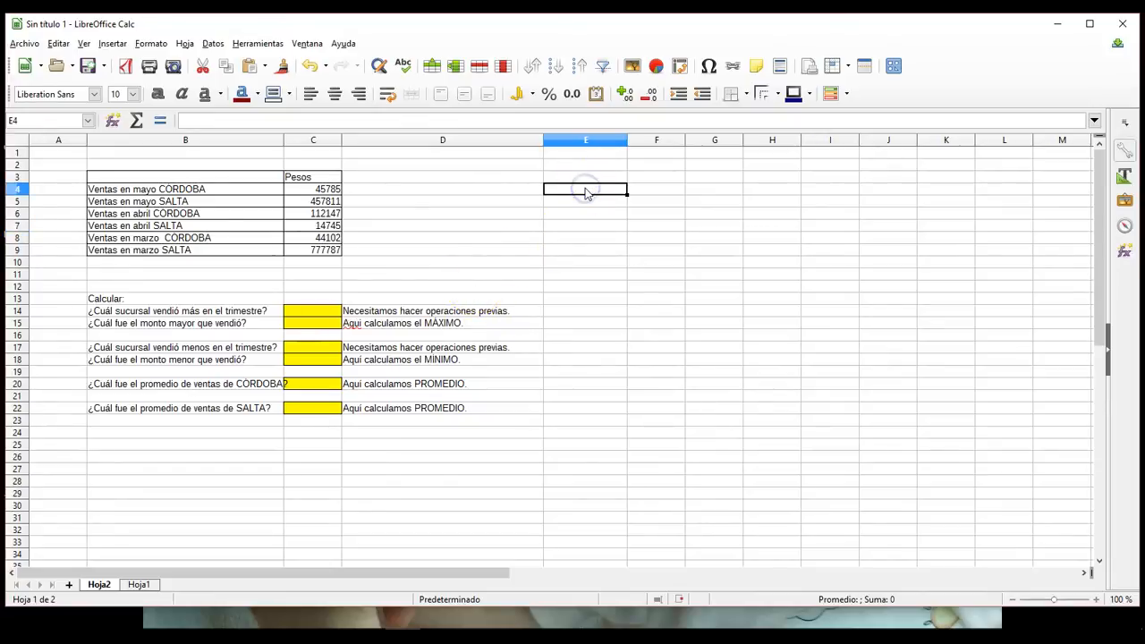
{"action": "type", "text": "tal ventas CORDOBA"}
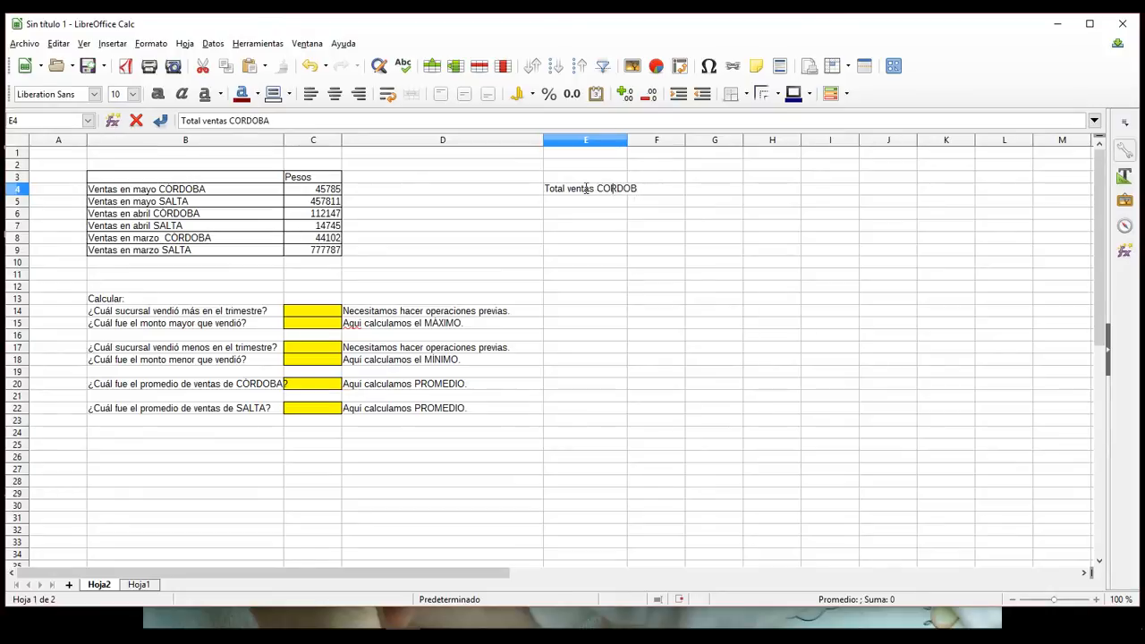
{"action": "left_click", "coordinate": [777, 202]}
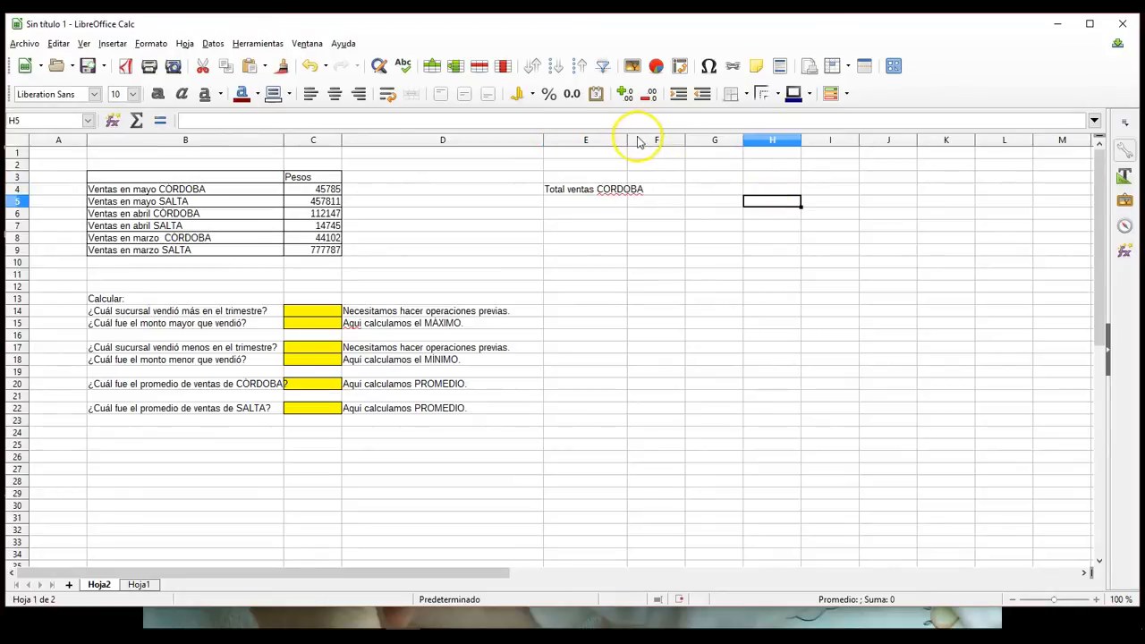
{"action": "left_click_drag", "start_coordinate": [628, 140], "coordinate": [652, 140]}
{"action": "left_click", "coordinate": [735, 274]}
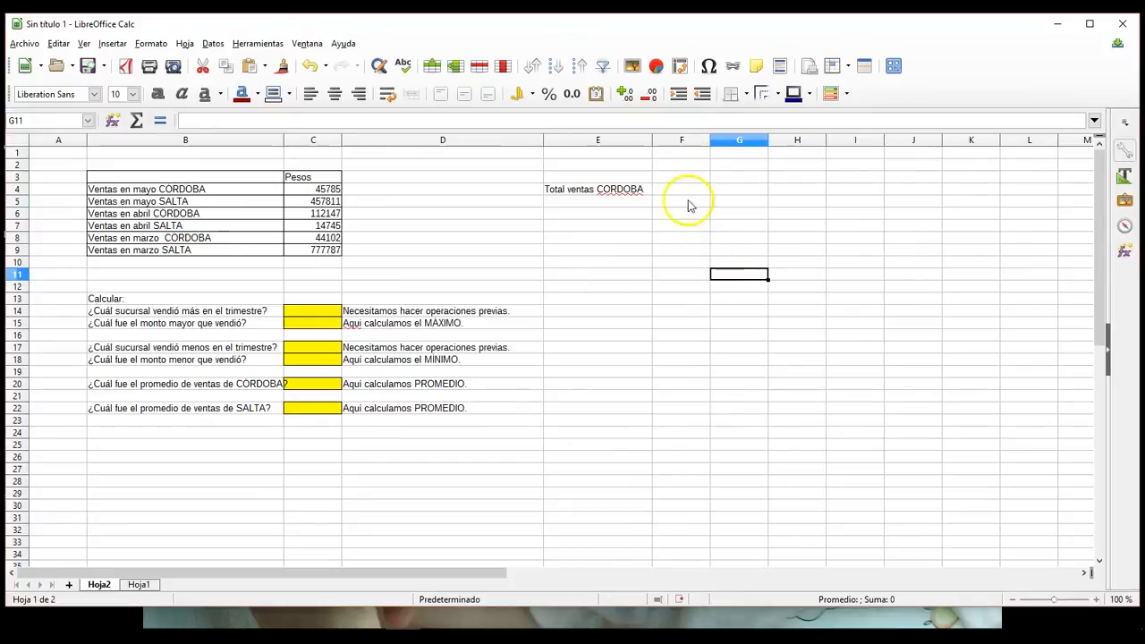
Step: Fill cell F4, beside the "Total ventas CORDOBA" label, with a yellow background
{"action": "left_click", "coordinate": [673, 192]}
{"action": "left_click", "coordinate": [288, 94]}
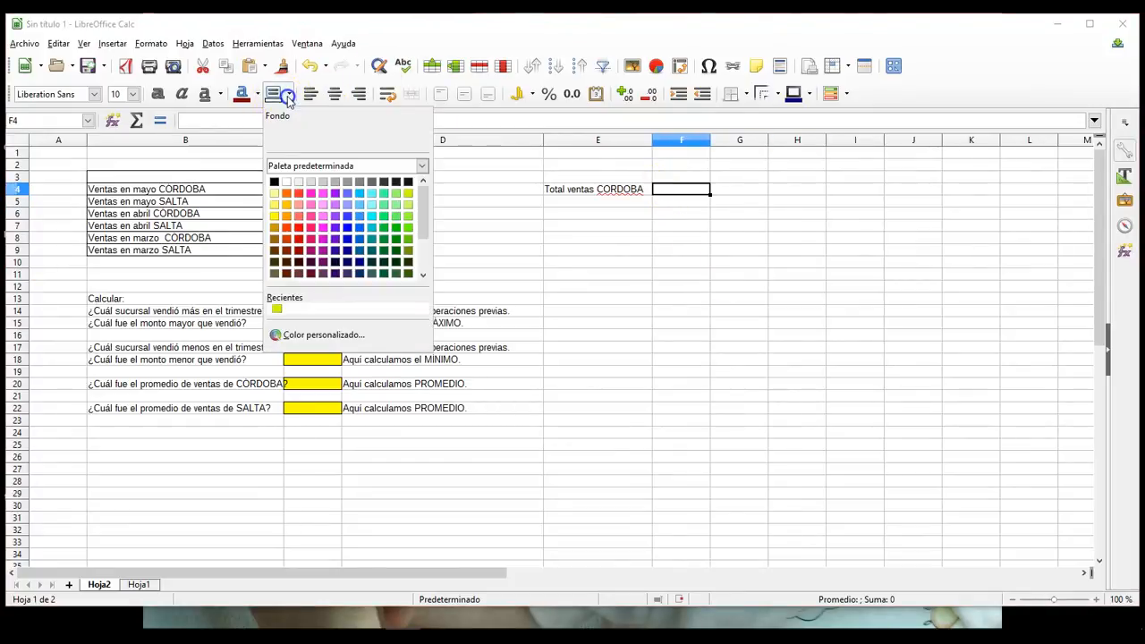
{"action": "left_click", "coordinate": [274, 216]}
{"action": "left_click", "coordinate": [670, 310]}
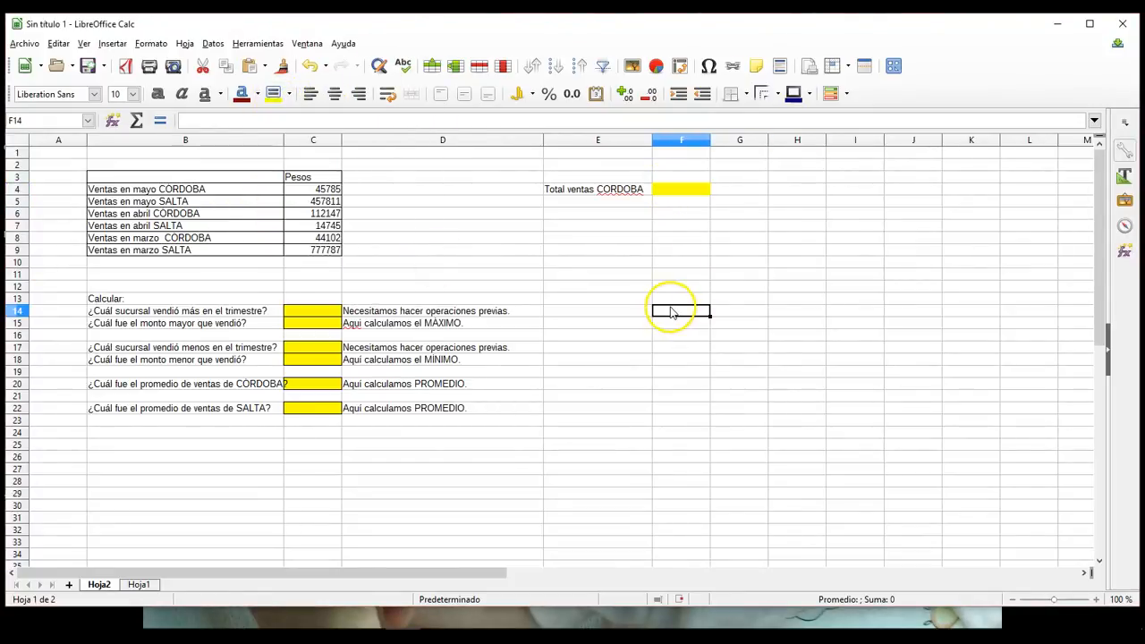
{"action": "left_click", "coordinate": [682, 190]}
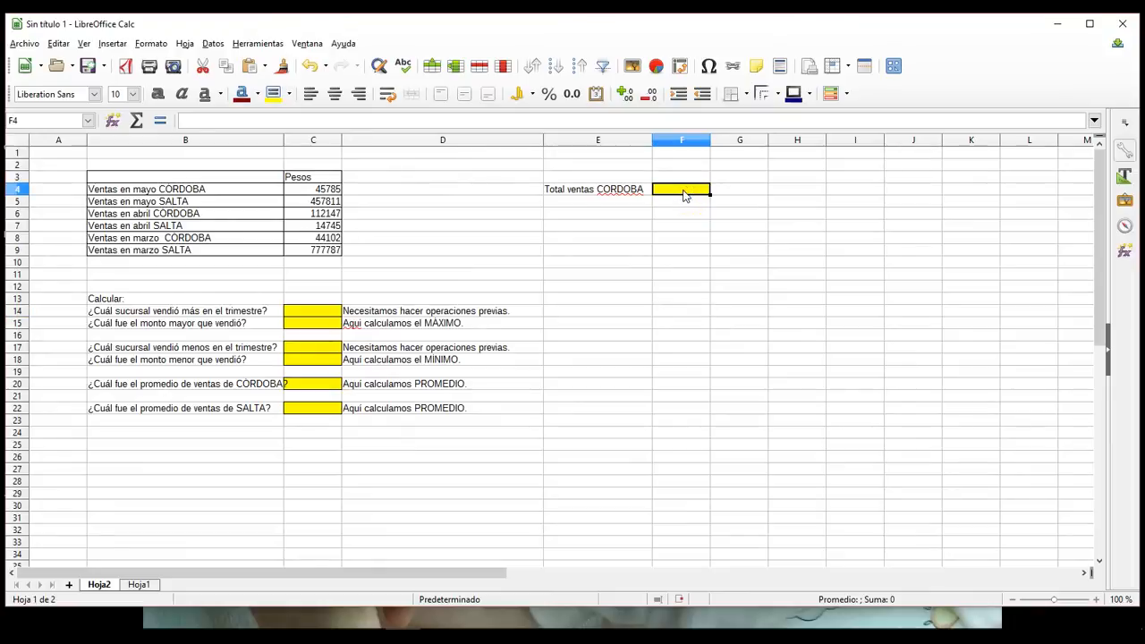
Step: Give the CORDOBA sales amounts in C4, C6 and C8 and the total cell F4 a matching lime green background
{"action": "left_click", "coordinate": [304, 196]}
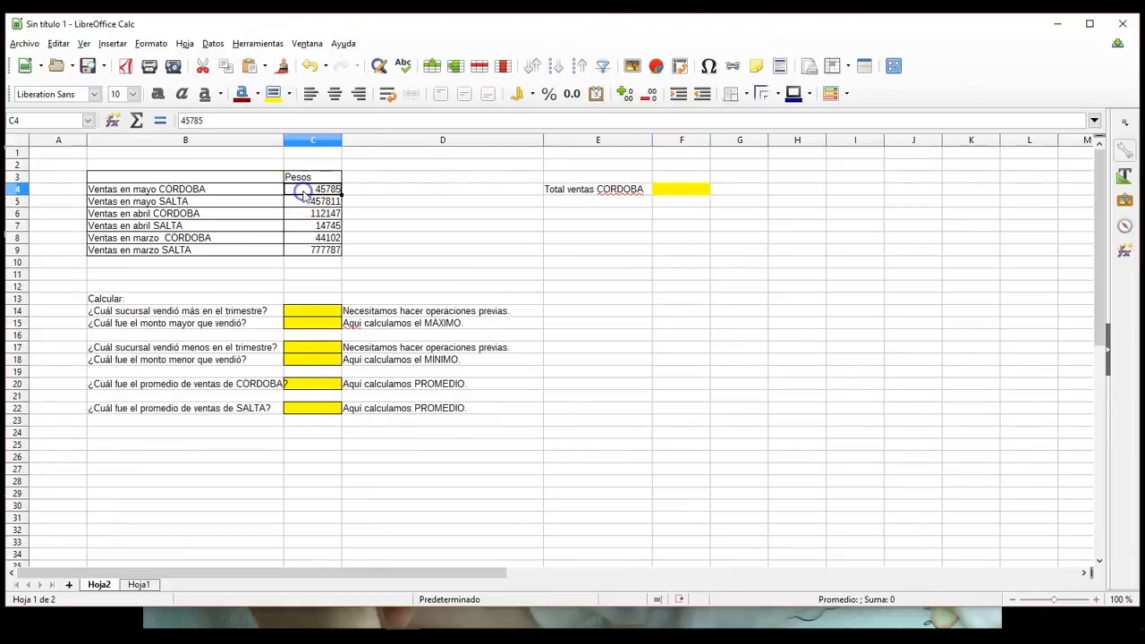
{"action": "left_click", "coordinate": [289, 93]}
{"action": "left_click", "coordinate": [409, 194]}
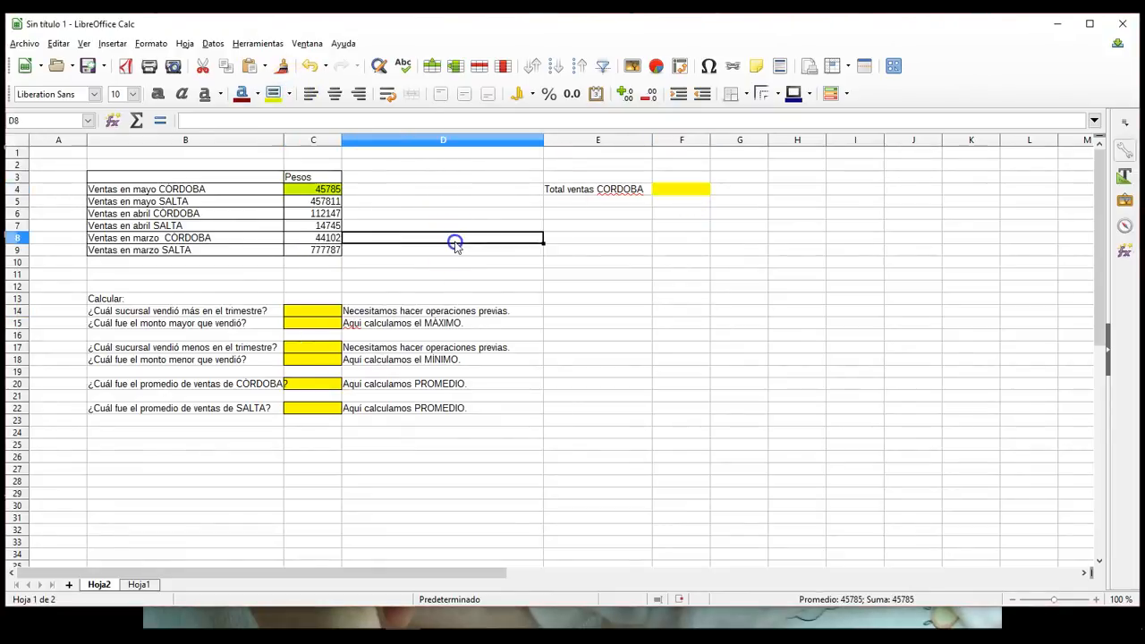
{"action": "left_click", "coordinate": [317, 216]}
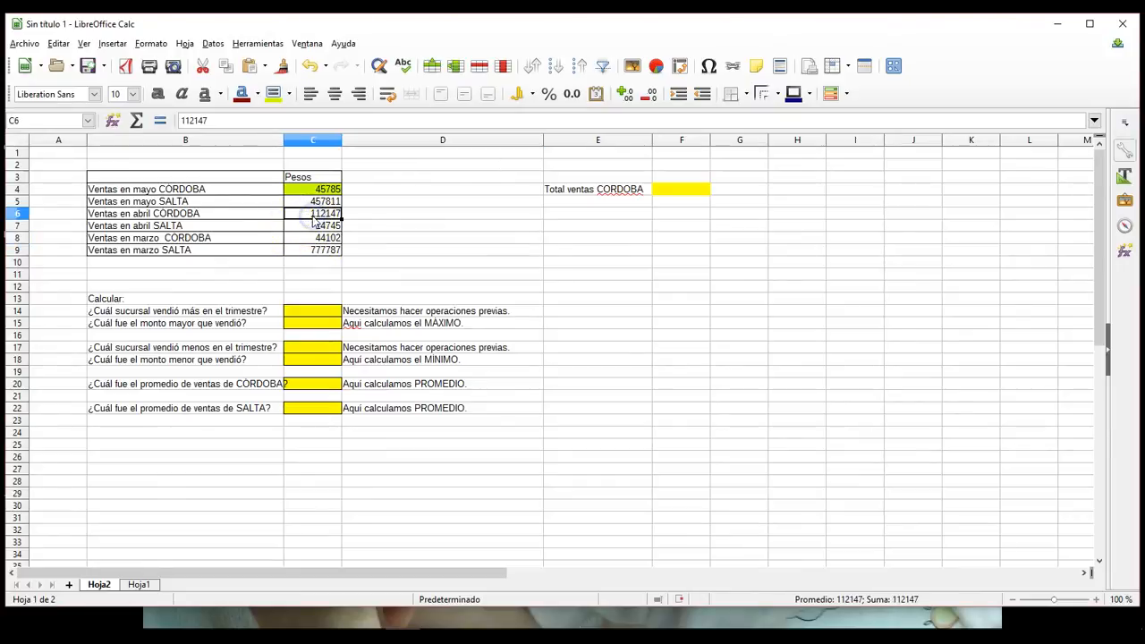
{"action": "left_click", "coordinate": [274, 93]}
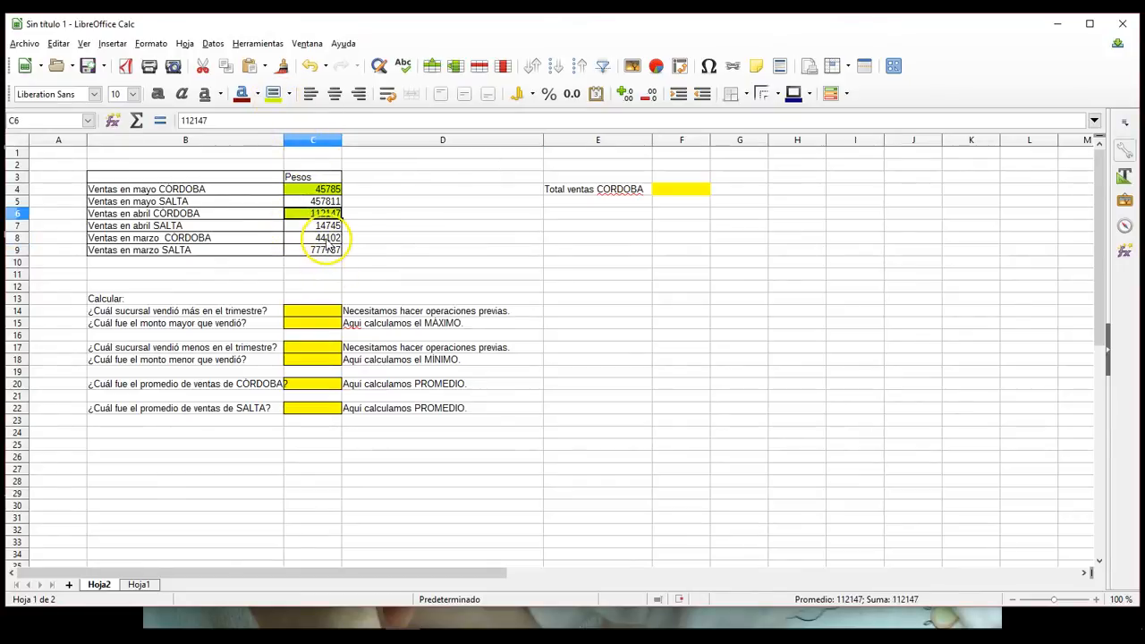
{"action": "left_click", "coordinate": [324, 237]}
{"action": "left_click", "coordinate": [266, 97]}
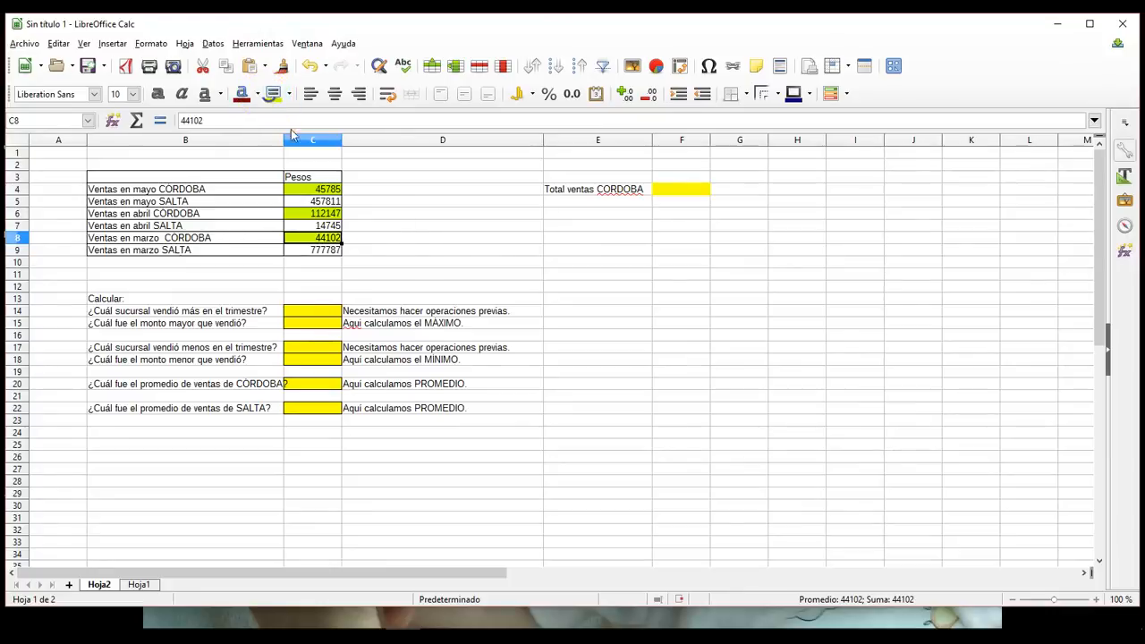
{"action": "left_click", "coordinate": [563, 261]}
{"action": "left_click", "coordinate": [663, 192]}
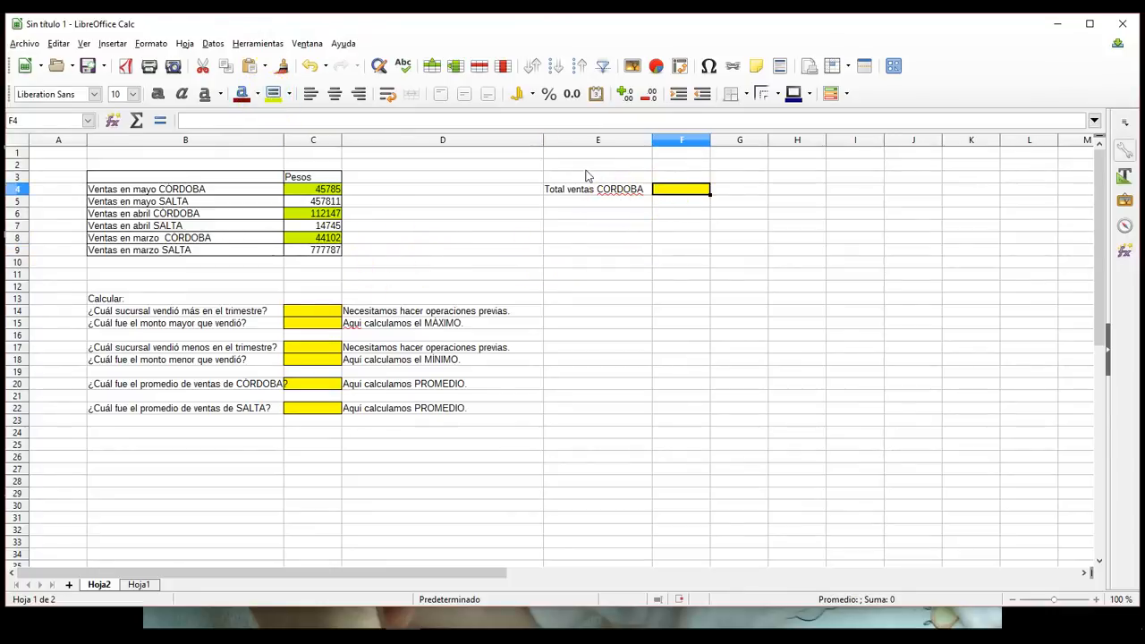
{"action": "left_click", "coordinate": [273, 93]}
{"action": "left_click", "coordinate": [588, 270]}
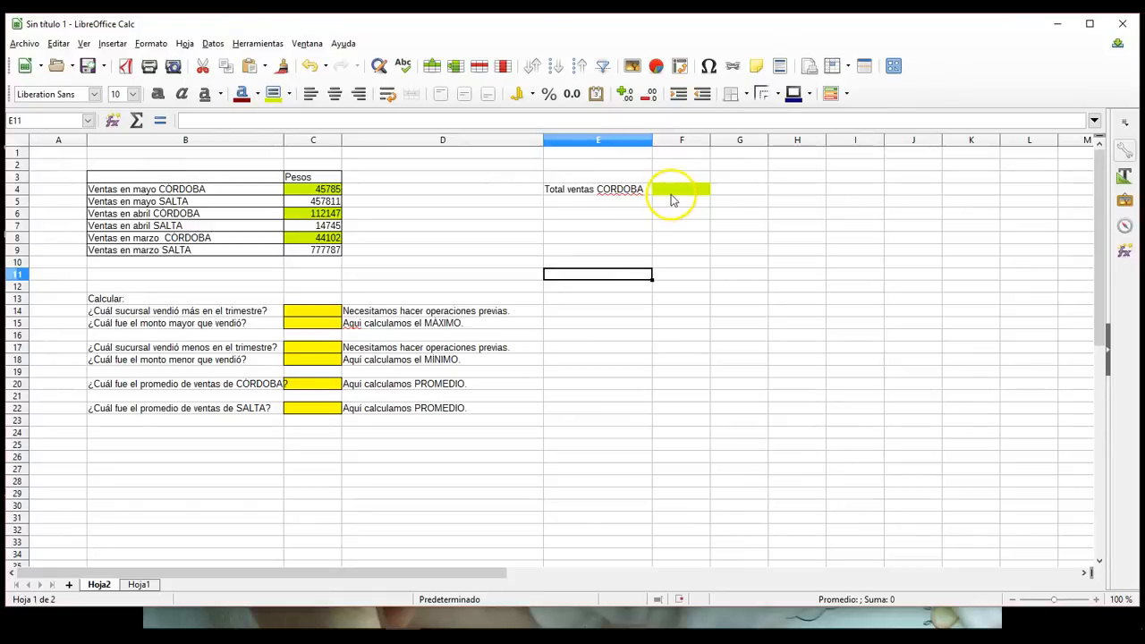
Step: Total the CORDOBA sales in cell F4 with the formula =SUMA(C4;C6;C8)
{"action": "left_click", "coordinate": [673, 195]}
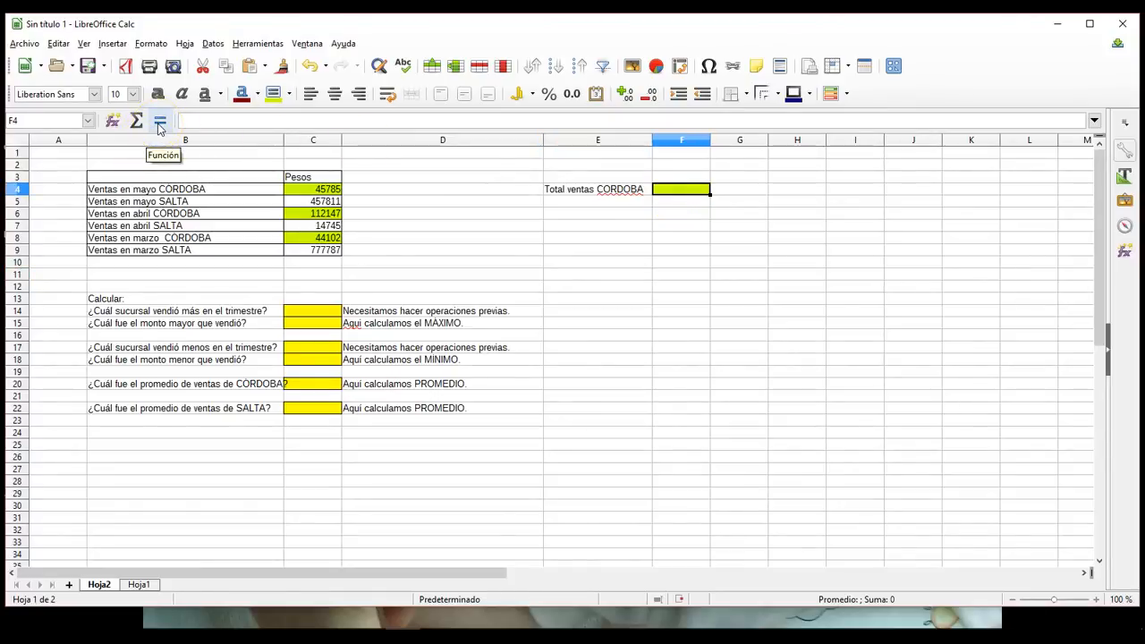
{"action": "left_click", "coordinate": [159, 121]}
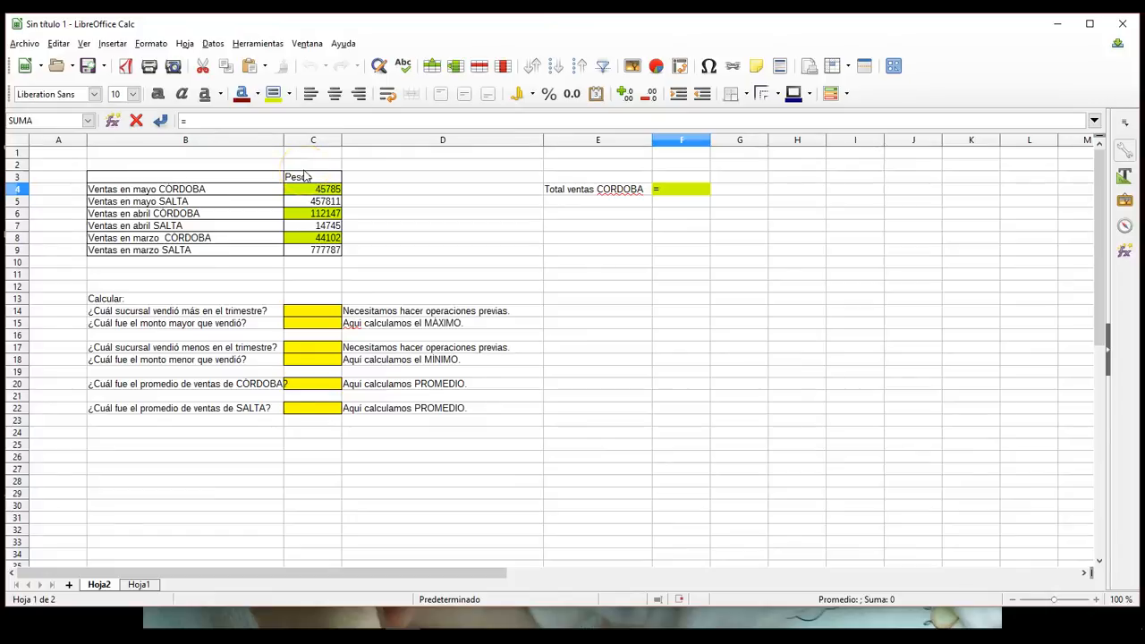
{"action": "type", "text": "suma("}
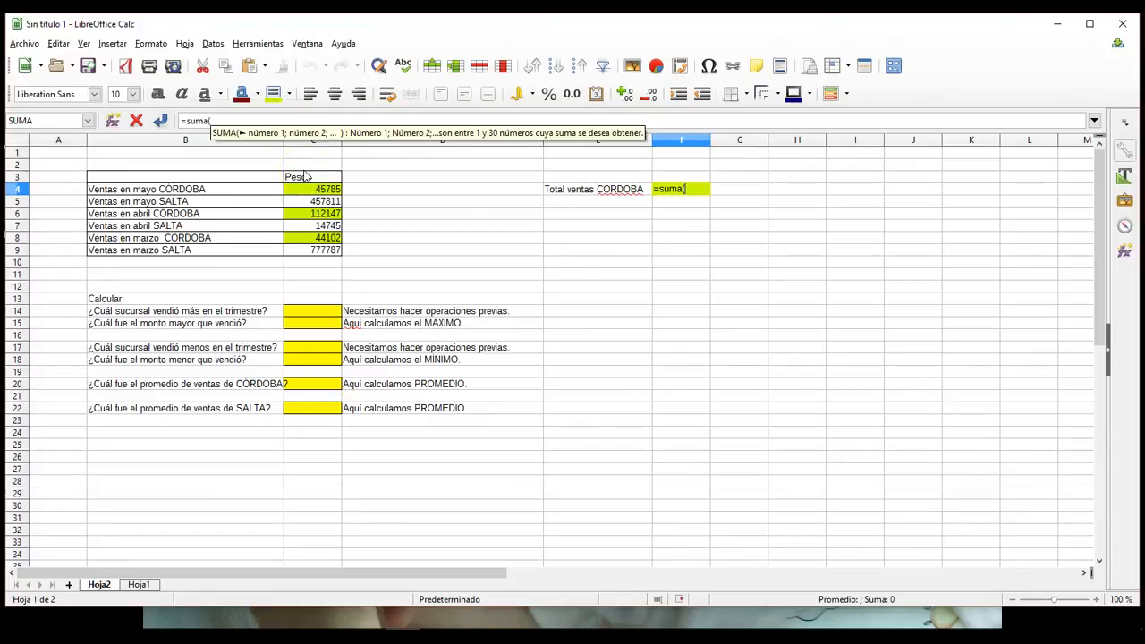
{"action": "left_click", "coordinate": [310, 190]}
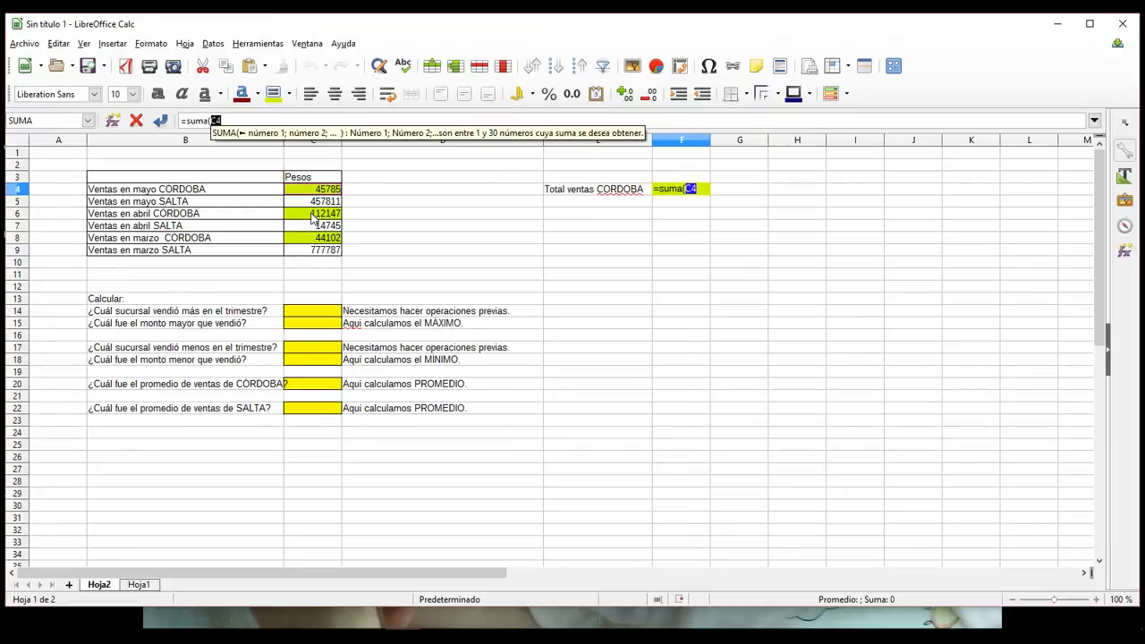
{"action": "left_click", "coordinate": [312, 219], "text": "shift"}
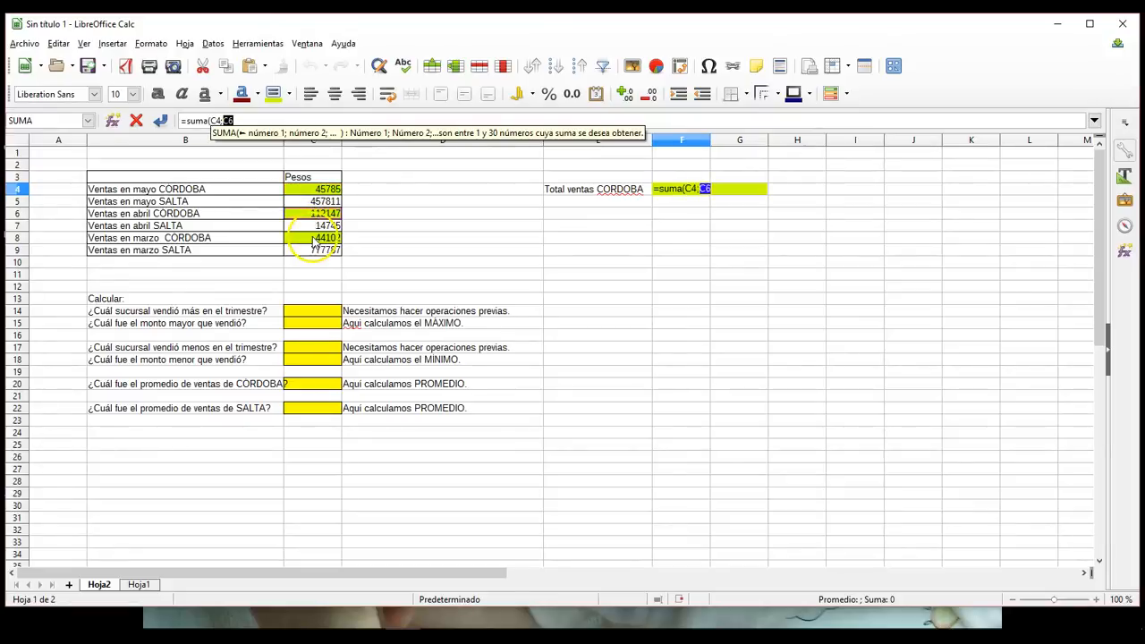
{"action": "left_click", "coordinate": [314, 239], "text": "ctrl"}
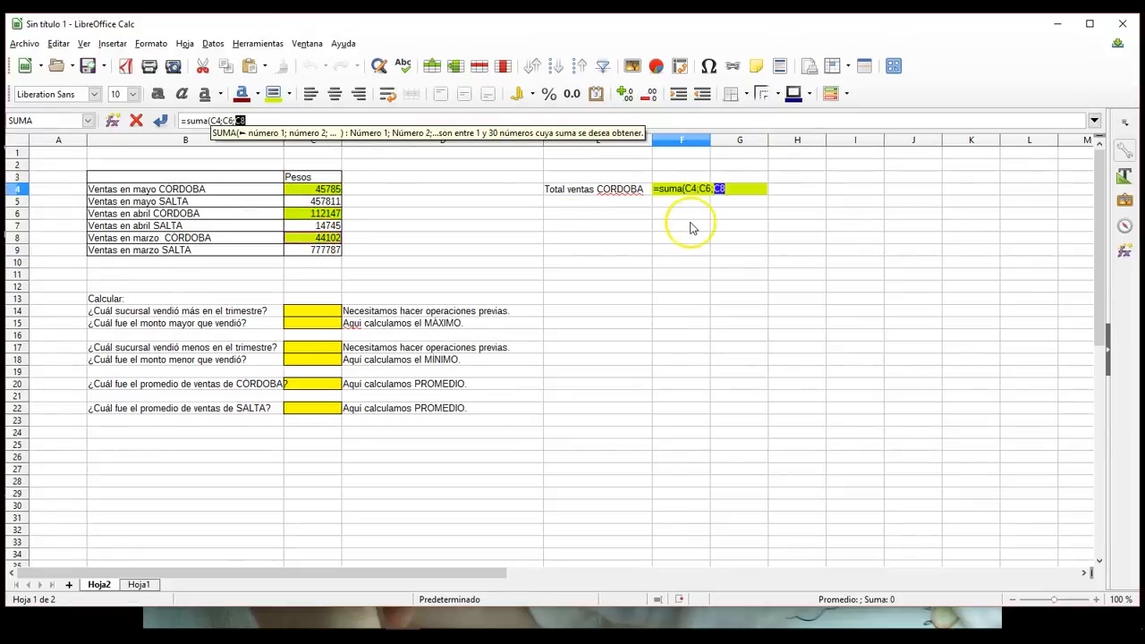
{"action": "left_click", "coordinate": [743, 191]}
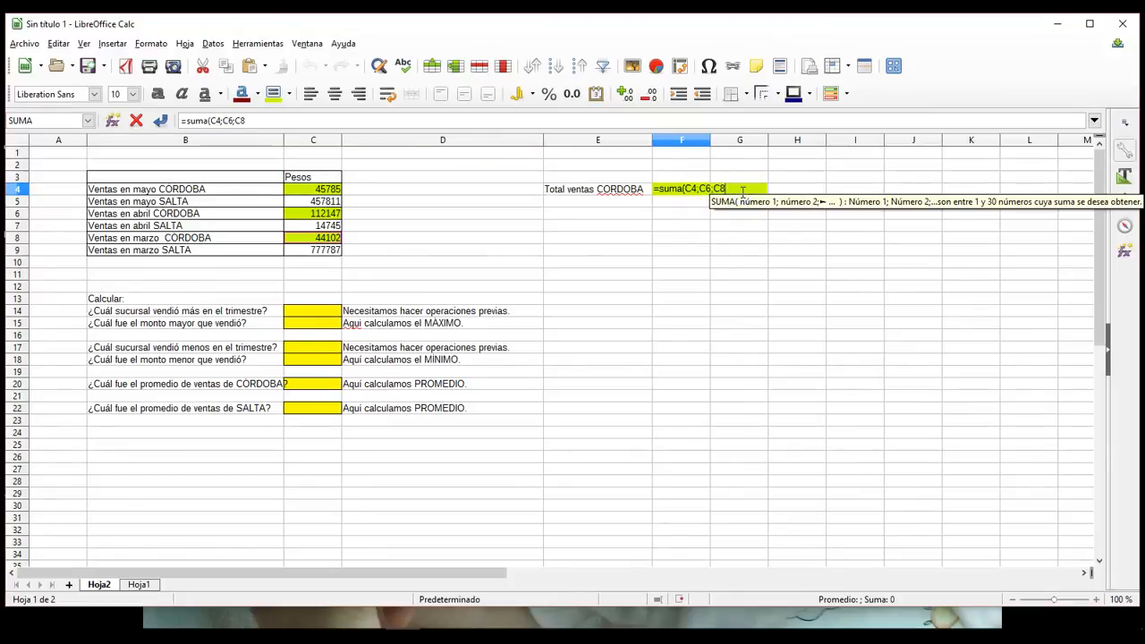
{"action": "type", "text": ")"}
{"action": "key", "text": "Return"}
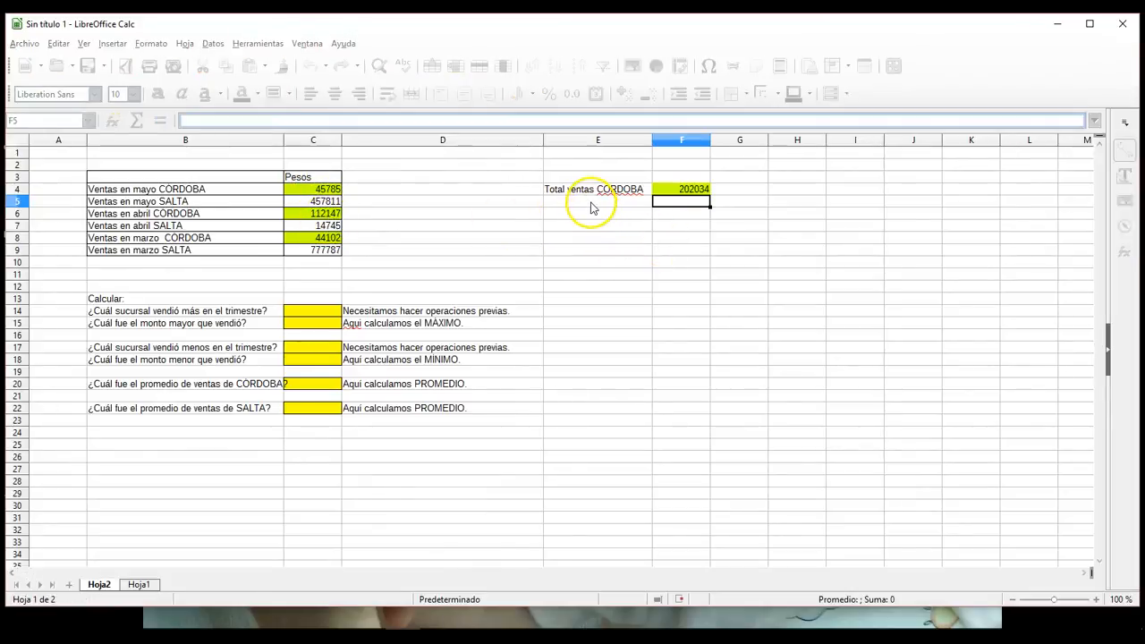
Step: Enter the label "Total ventas SALTA" in cell E5
{"action": "left_click", "coordinate": [590, 205]}
{"action": "type", "text": "Total ventas CORDOBA"}
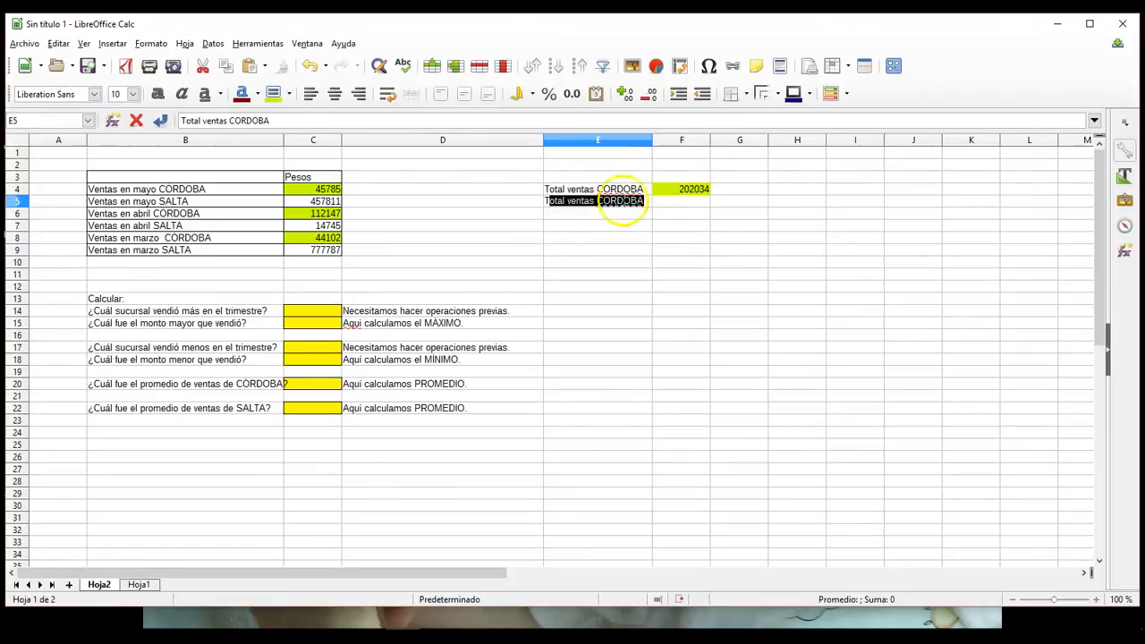
{"action": "double_click", "coordinate": [624, 201]}
{"action": "type", "text": "s"}
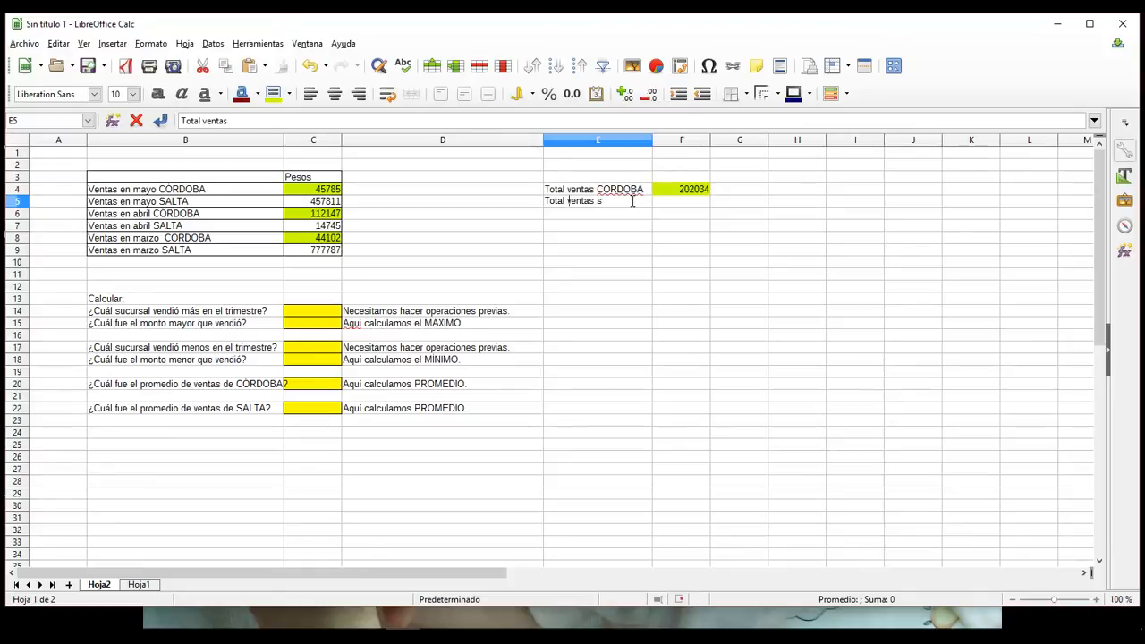
{"action": "left_click", "coordinate": [664, 226]}
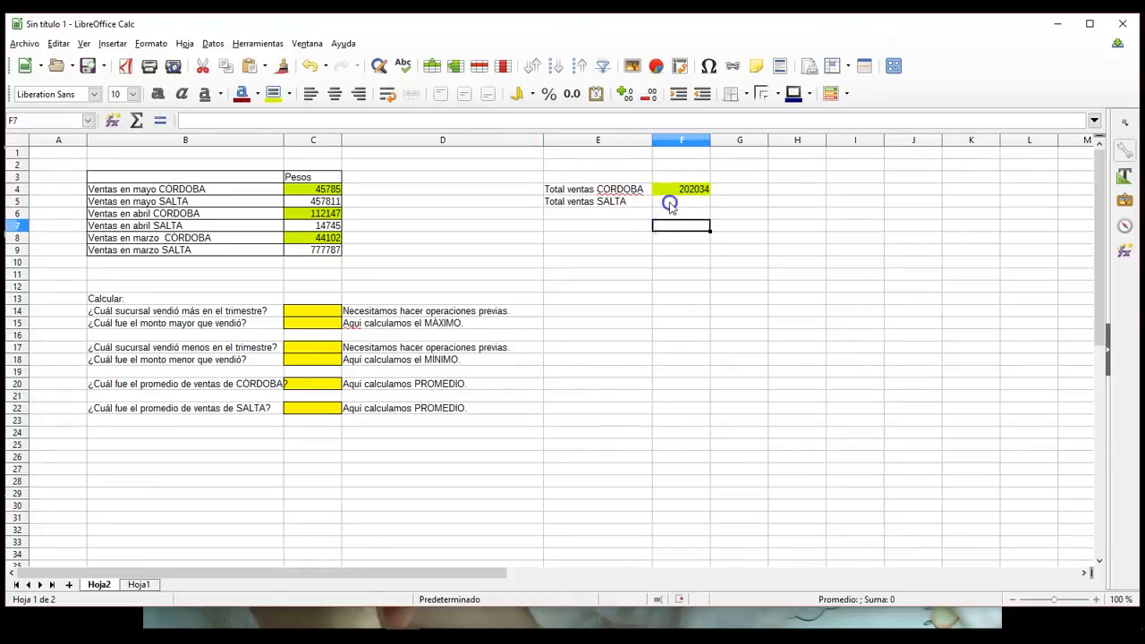
Step: Give the total cell F5 and the SALTA sales amounts in C5, C7 and C9 a matching bright pink background
{"action": "left_click", "coordinate": [669, 204]}
{"action": "left_click", "coordinate": [288, 94]}
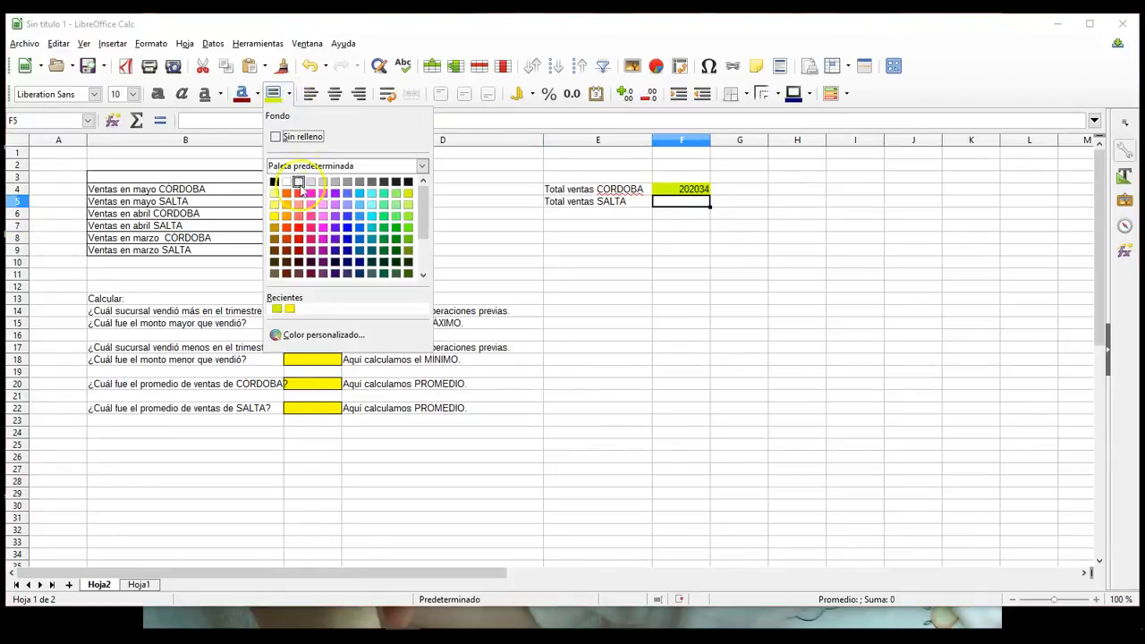
{"action": "left_click", "coordinate": [323, 193]}
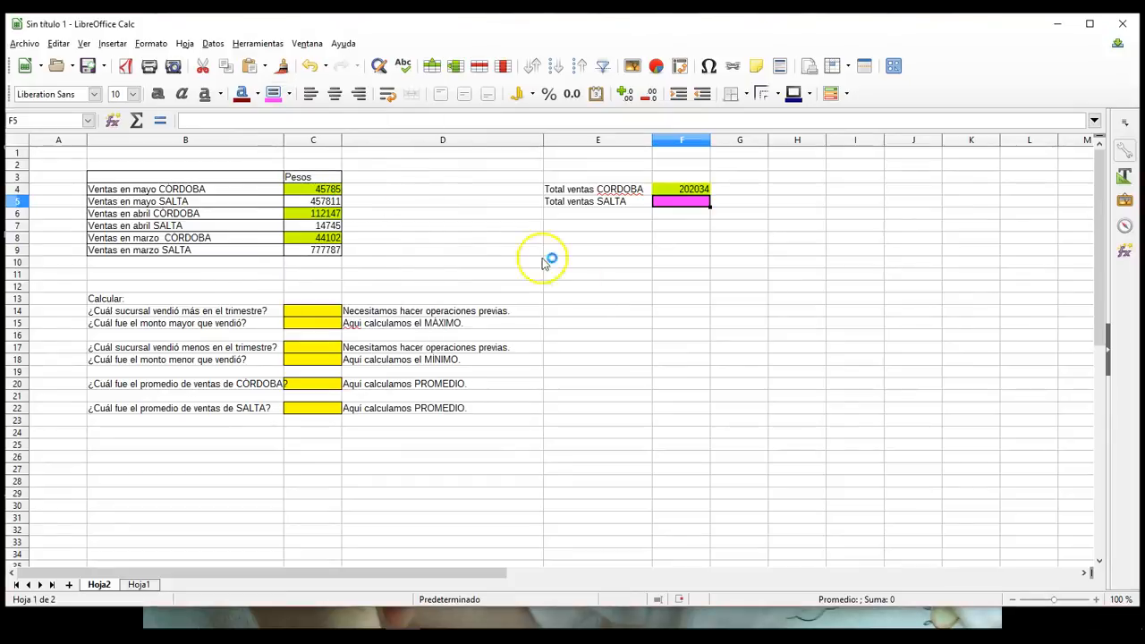
{"action": "left_click", "coordinate": [601, 288]}
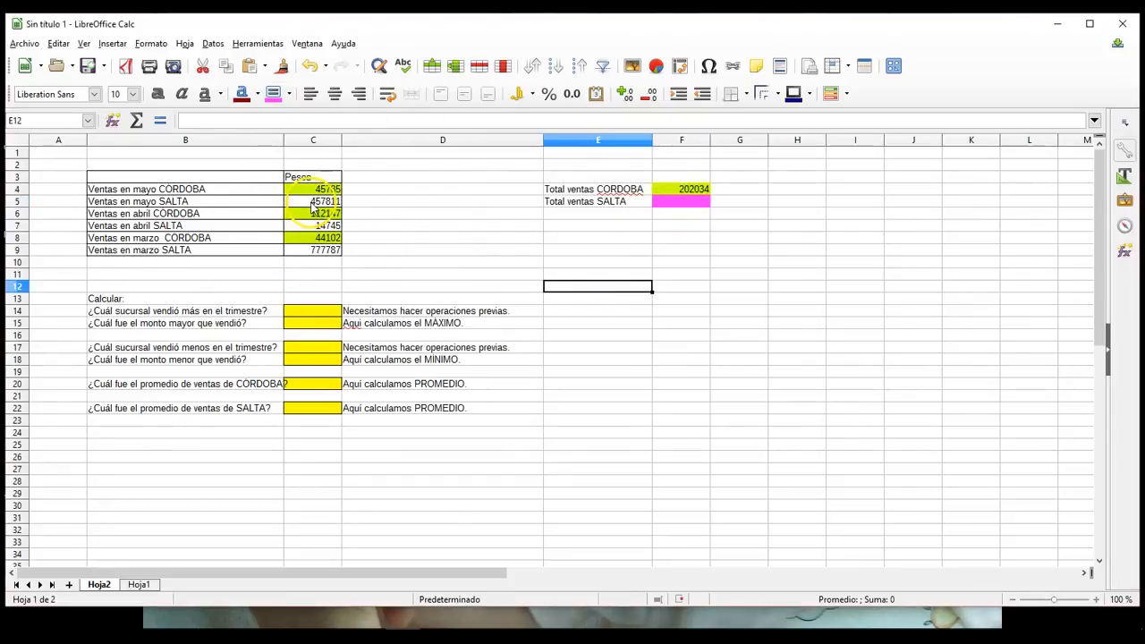
{"action": "left_click", "coordinate": [313, 204]}
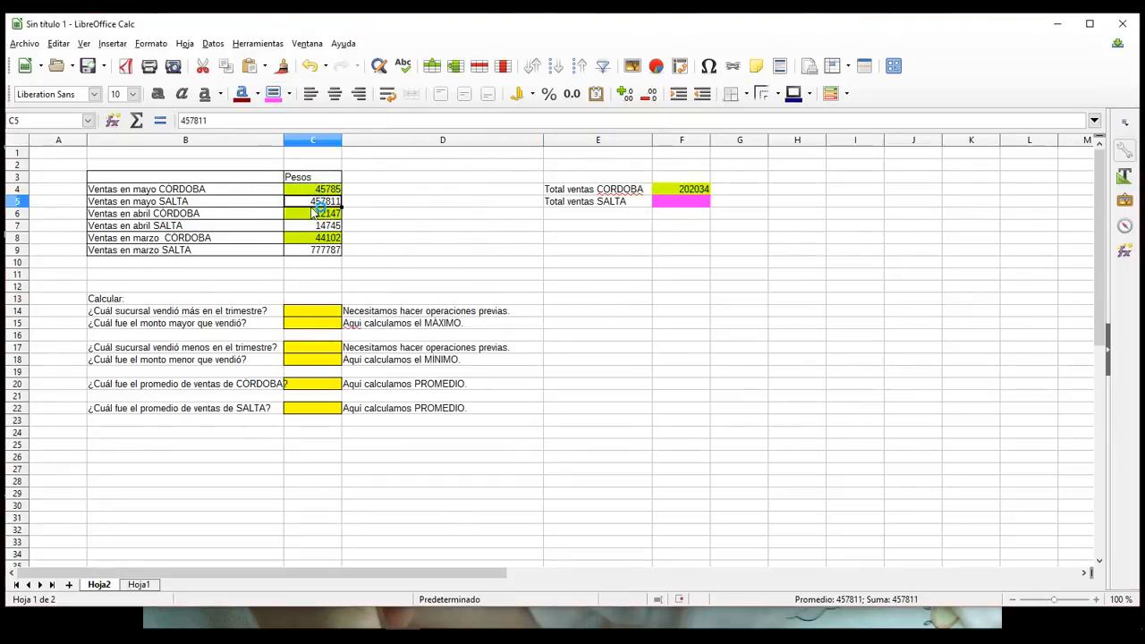
{"action": "left_click", "coordinate": [272, 93]}
{"action": "left_click", "coordinate": [312, 225]}
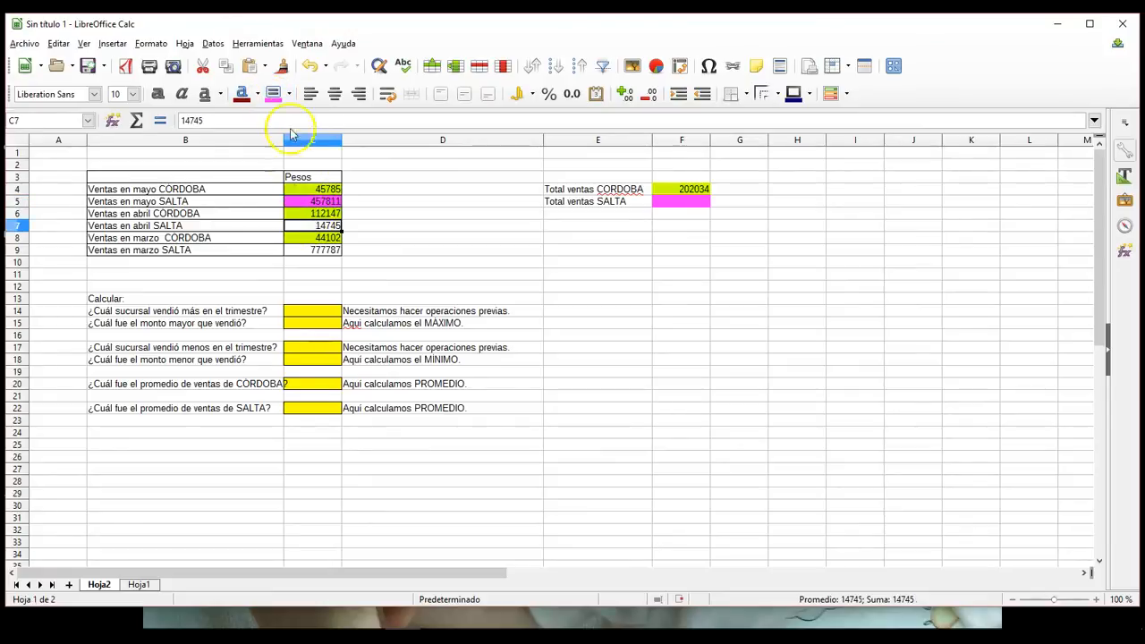
{"action": "left_click", "coordinate": [272, 93]}
{"action": "left_click", "coordinate": [312, 251]}
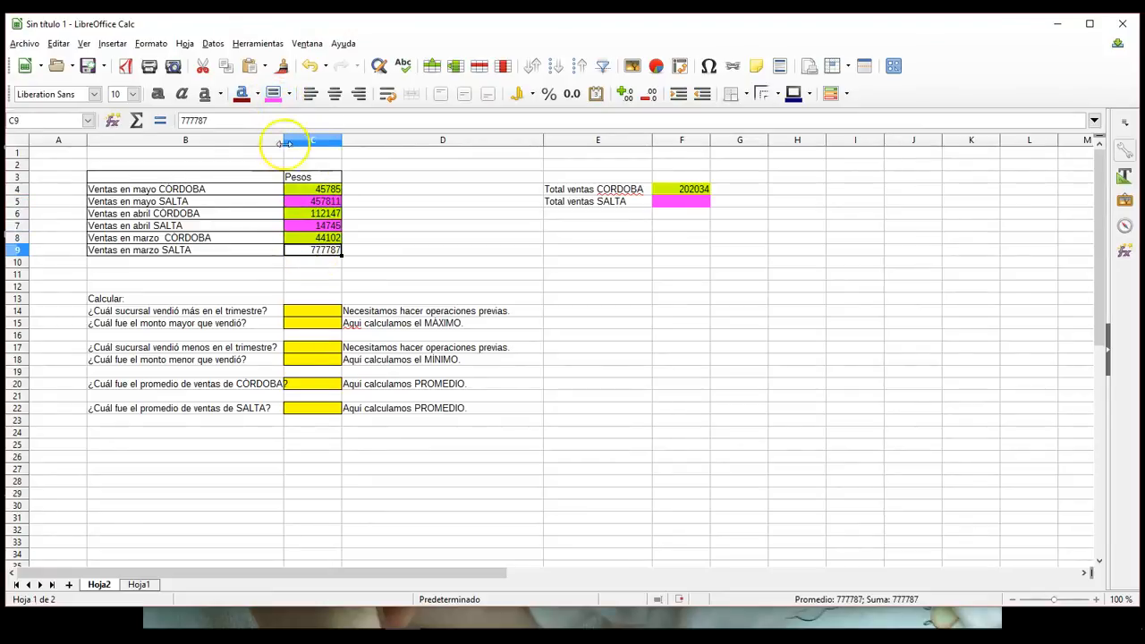
{"action": "left_click", "coordinate": [272, 93]}
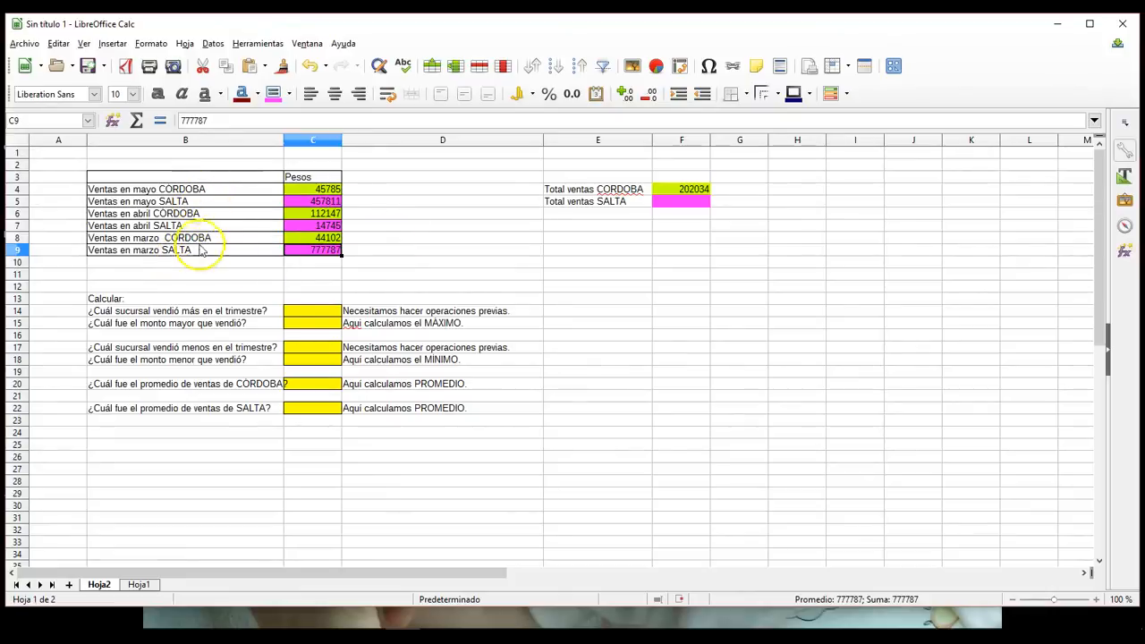
Step: Total the SALTA sales in cell F5 with the formula =SUMA(C5;C7;C9)
{"action": "left_click", "coordinate": [685, 204]}
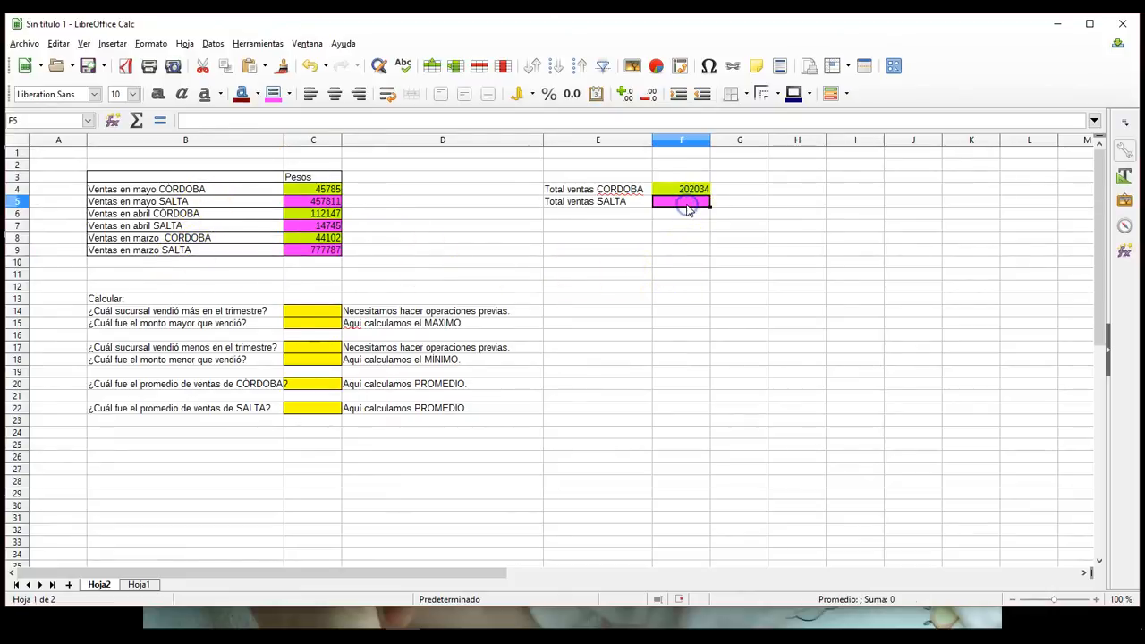
{"action": "left_click", "coordinate": [136, 122]}
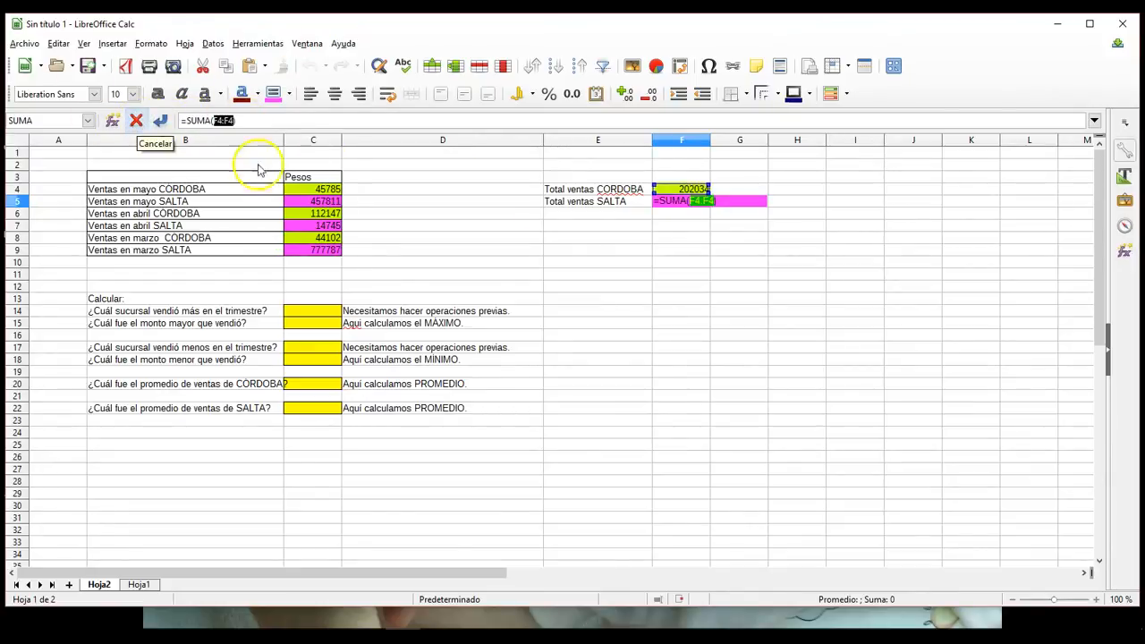
{"action": "left_click", "coordinate": [297, 202]}
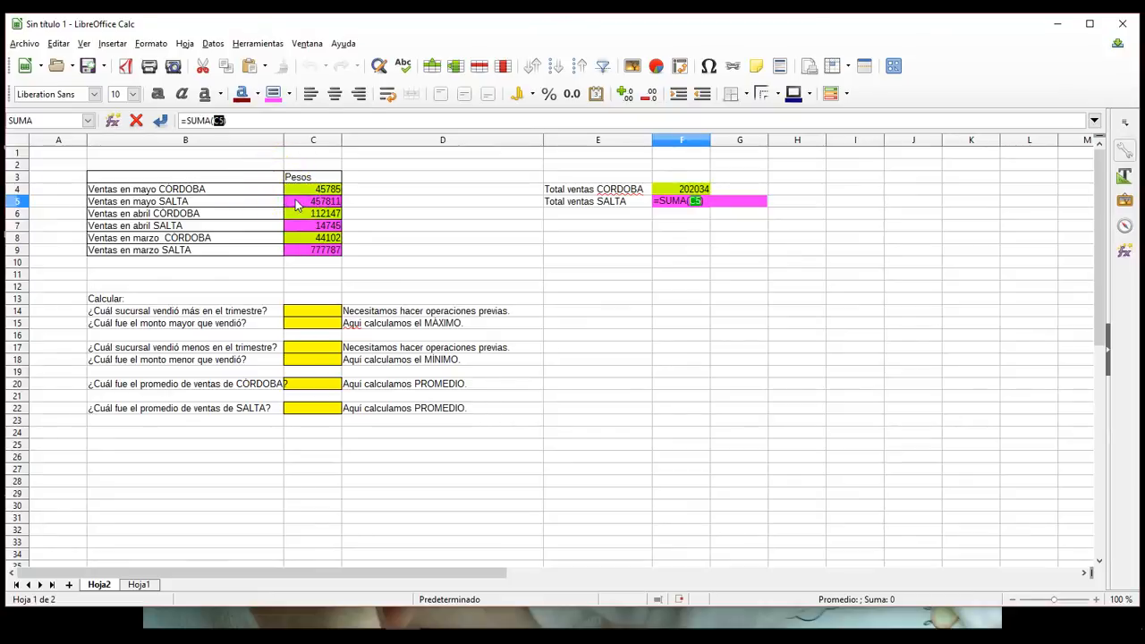
{"action": "left_click", "coordinate": [306, 250], "text": "ctrl"}
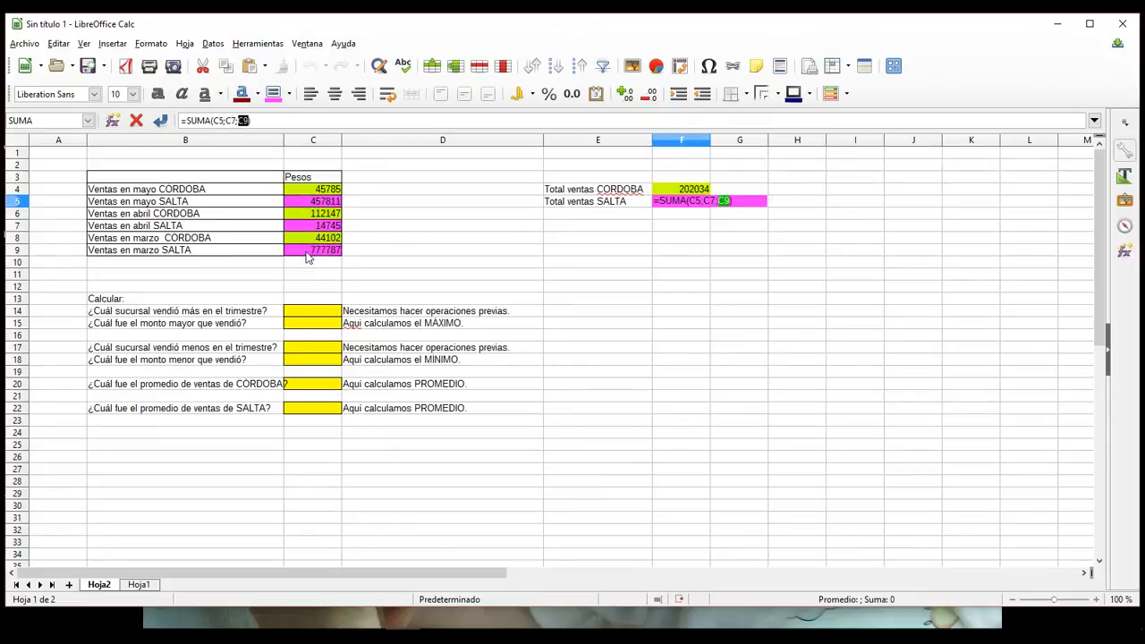
{"action": "key", "text": "Return"}
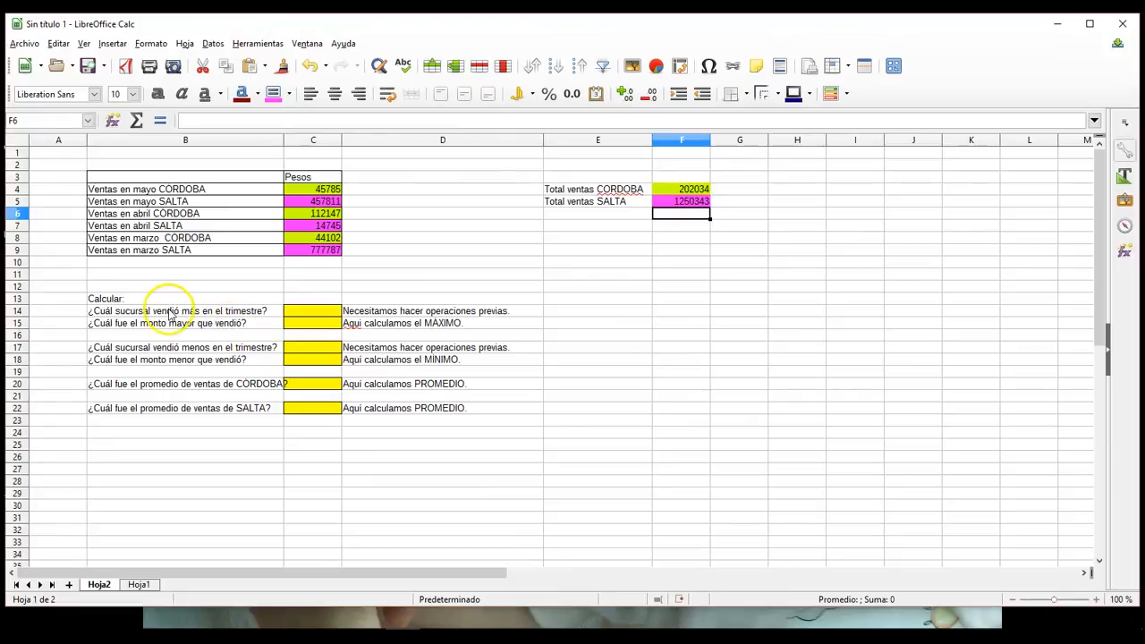
Step: Enter "salta" in cell C14 as the branch that sold the most in the quarter
{"action": "left_click", "coordinate": [292, 313]}
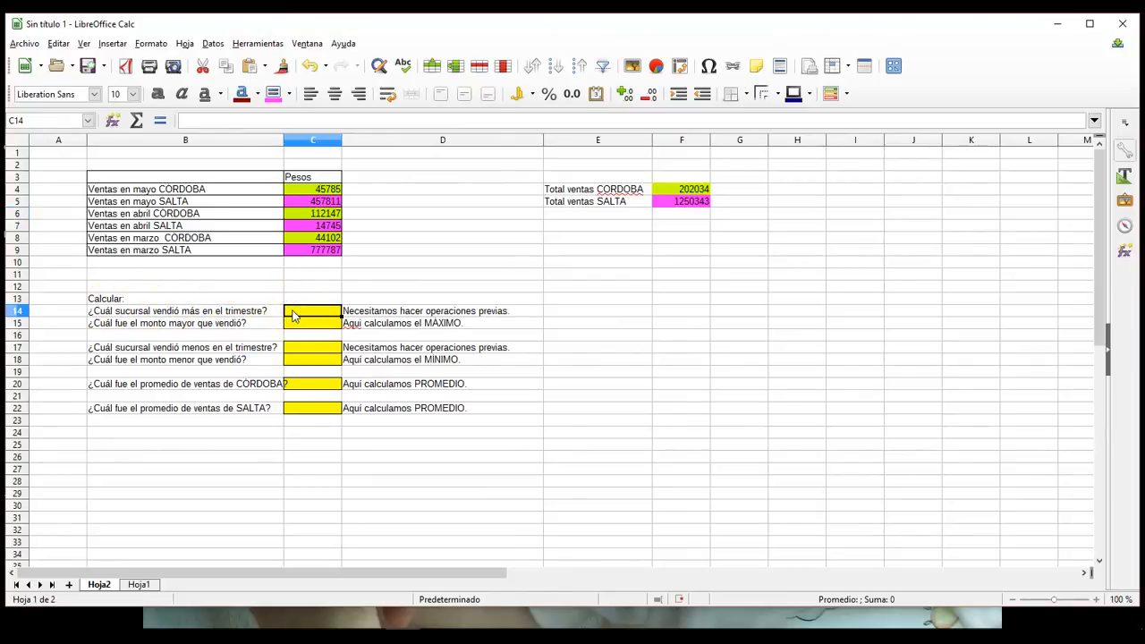
{"action": "type", "text": "salta"}
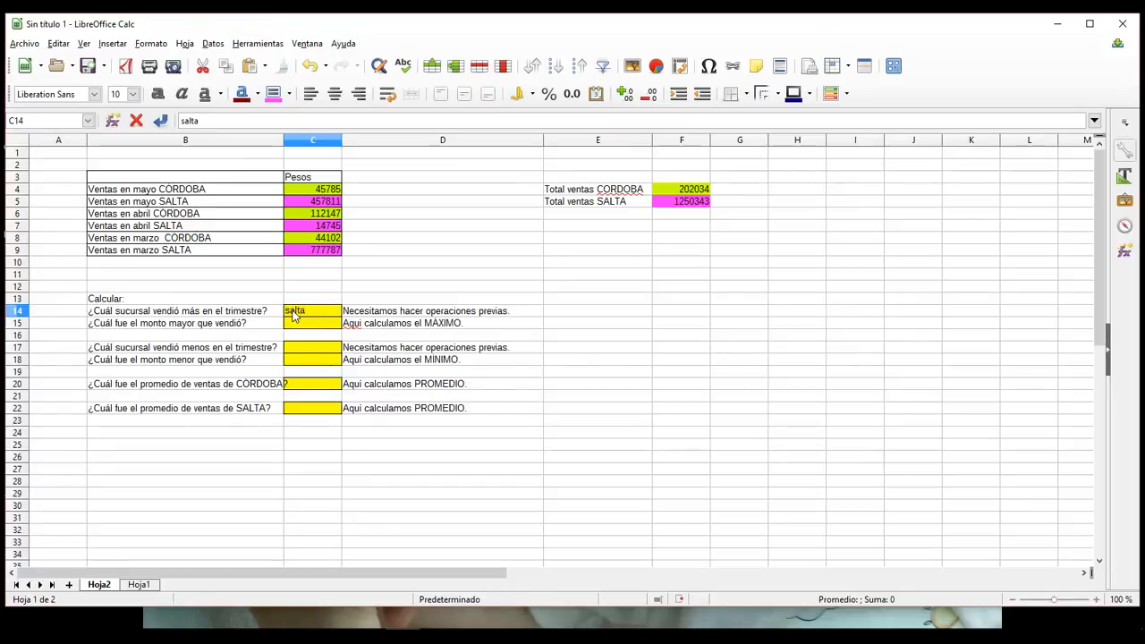
{"action": "left_click", "coordinate": [546, 346]}
{"action": "left_click", "coordinate": [312, 327]}
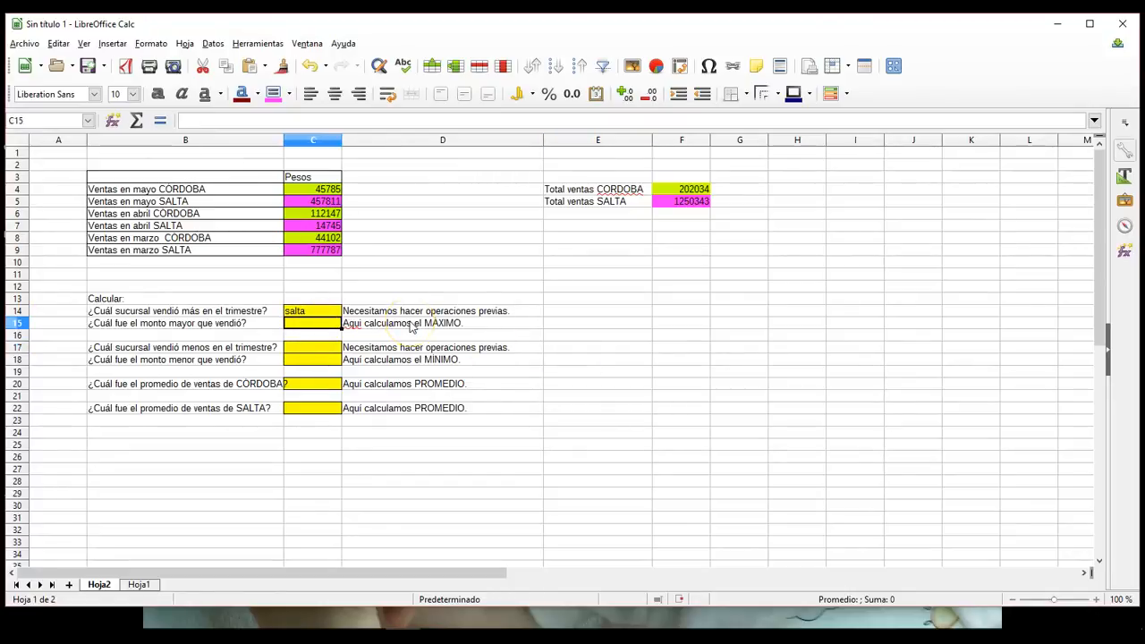
Step: Enter the label "Máximo SALTA" in cell E7 and give cell F7 the same bright pink background as the SALTA sales
{"action": "left_click", "coordinate": [563, 216]}
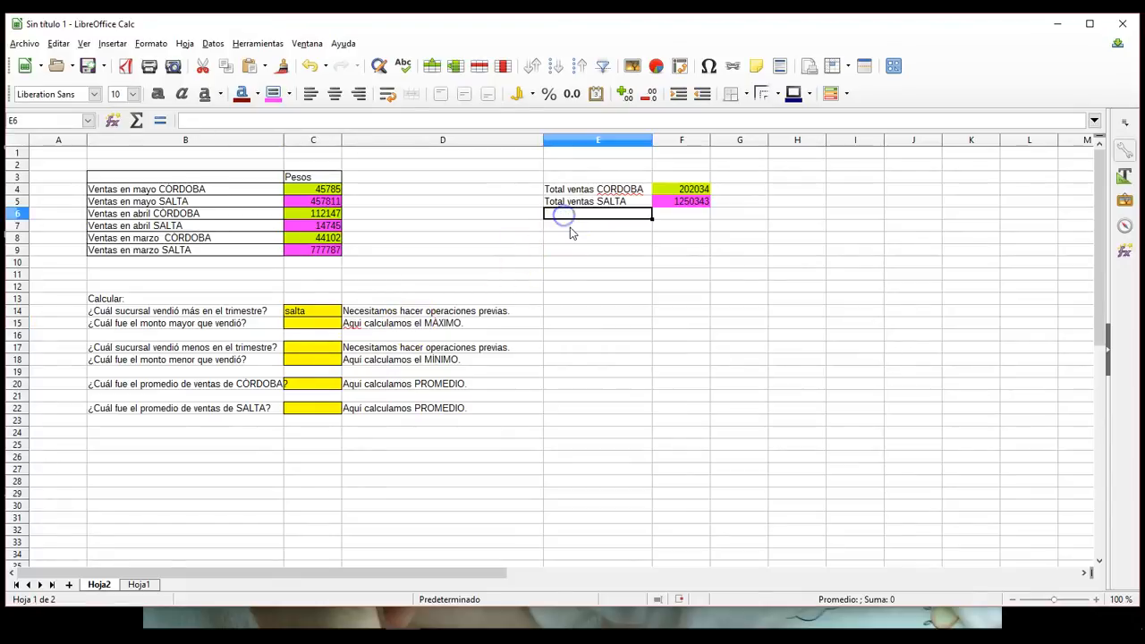
{"action": "left_click", "coordinate": [570, 225]}
{"action": "type", "text": "Máximo"}
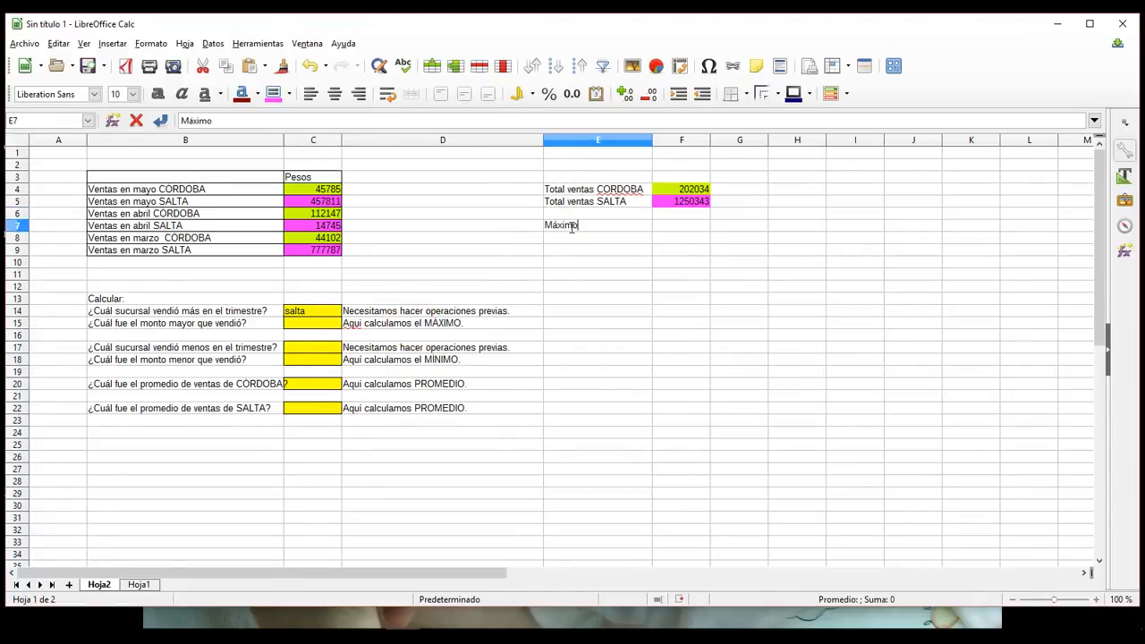
{"action": "type", "text": " SALTA"}
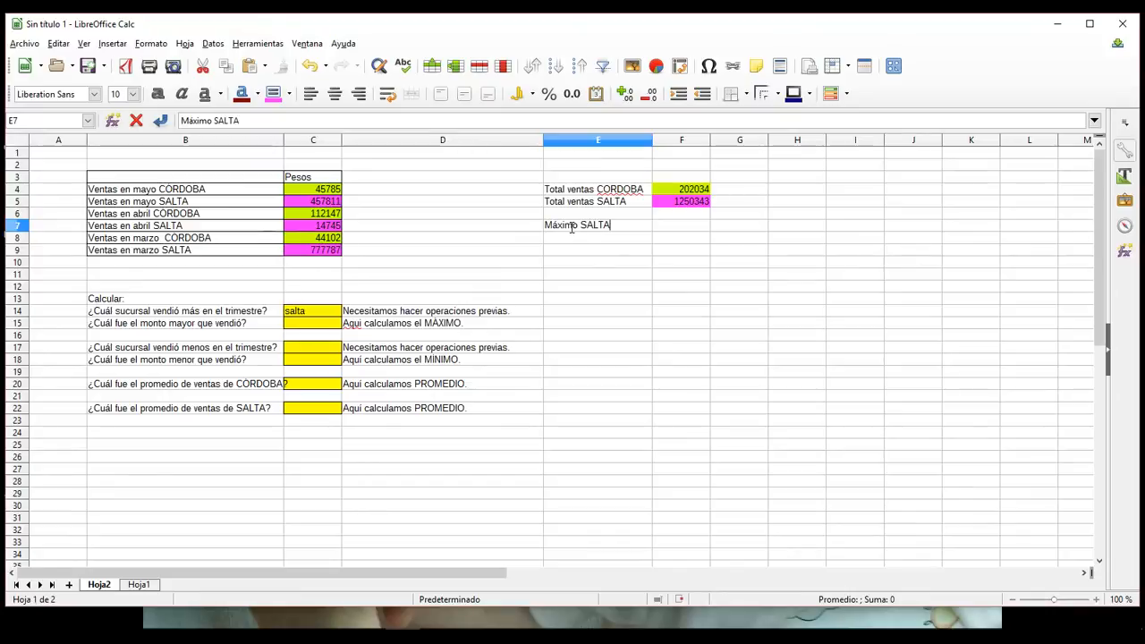
{"action": "key", "text": "Tab"}
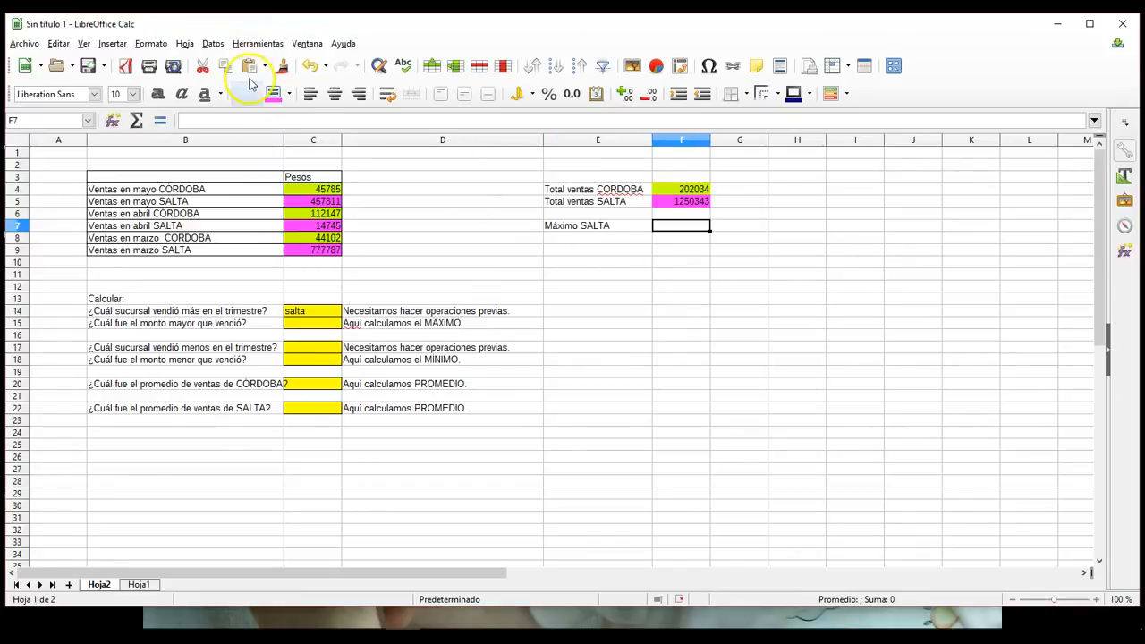
{"action": "left_click", "coordinate": [272, 94]}
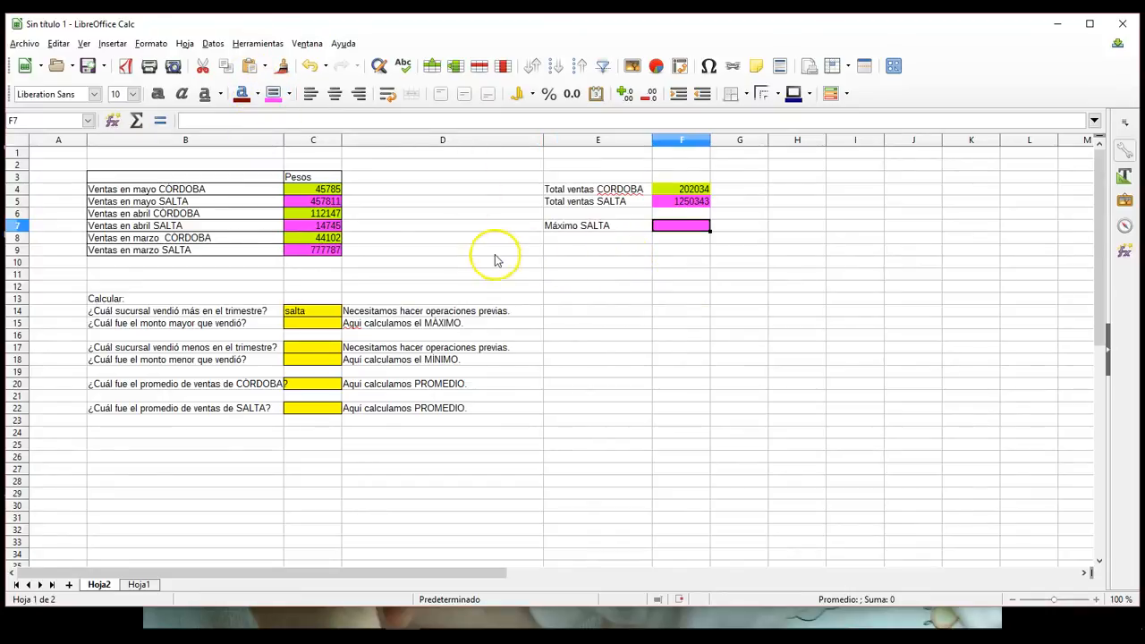
Step: Calculate the highest SALTA sale in cell F7 with the MÁX function over C5, C7 and C9, separated by semicolons
{"action": "left_click", "coordinate": [453, 252]}
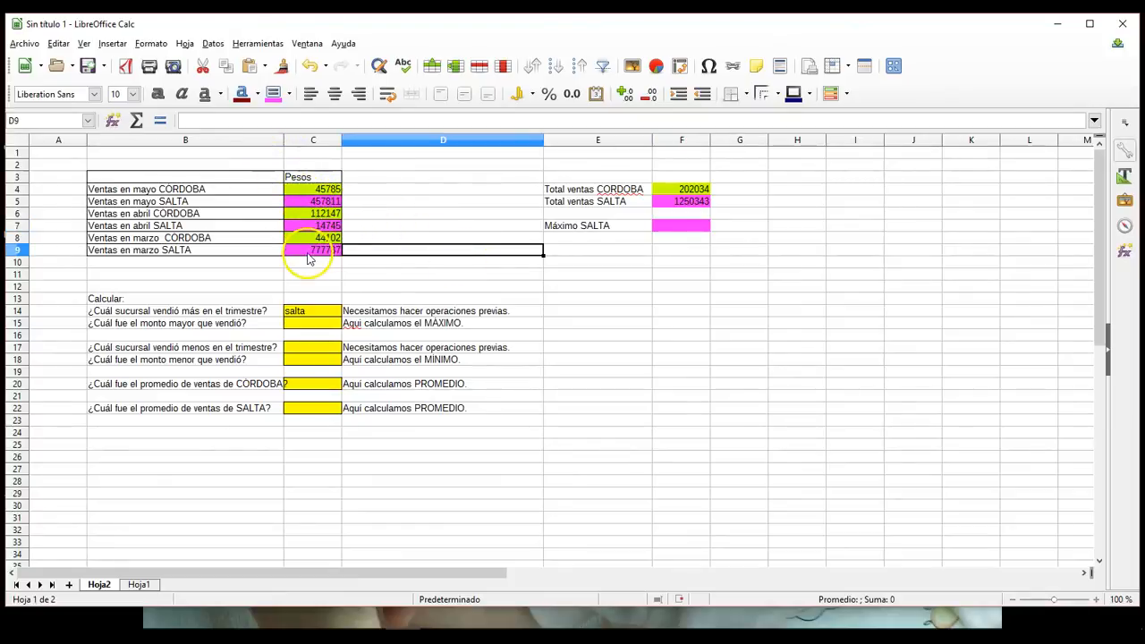
{"action": "left_click", "coordinate": [311, 204]}
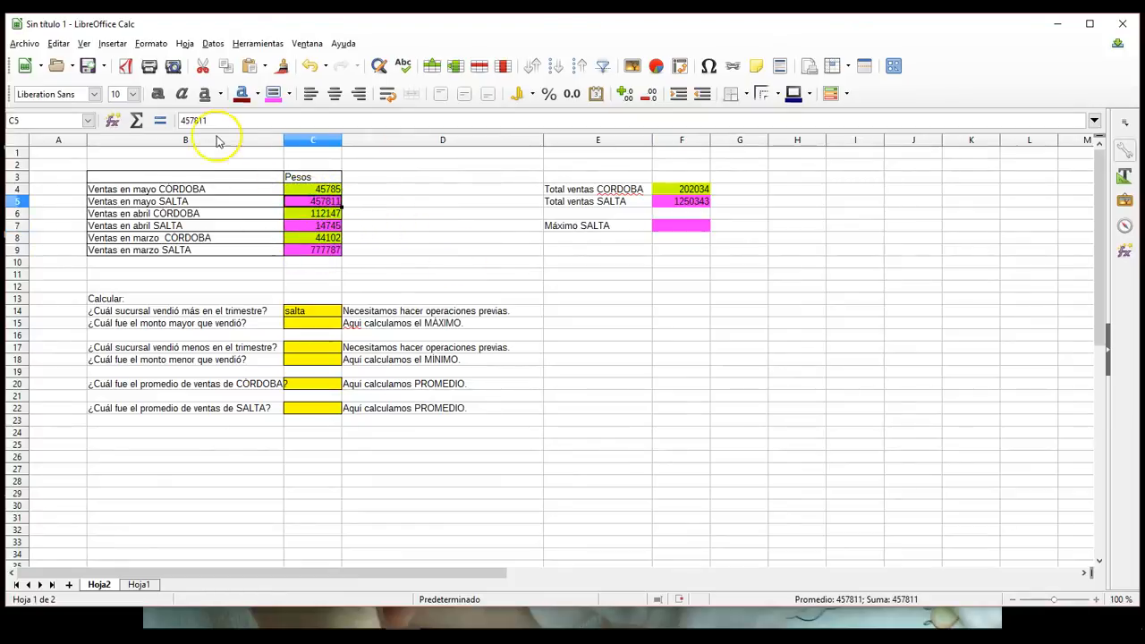
{"action": "left_click", "coordinate": [429, 249]}
{"action": "left_click", "coordinate": [671, 226]}
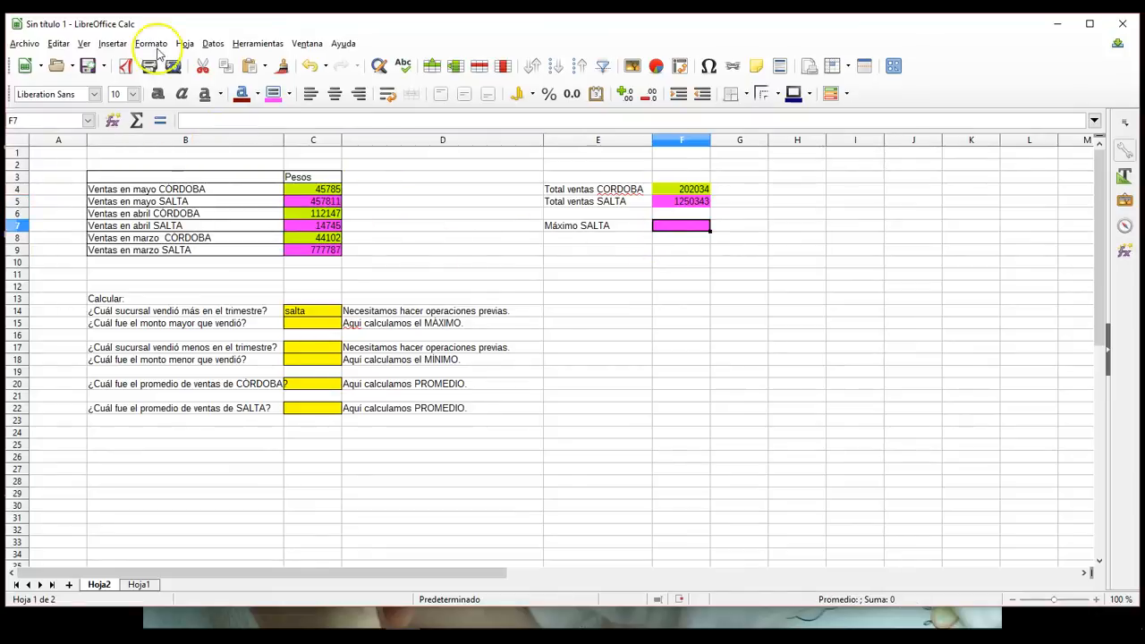
{"action": "left_click", "coordinate": [164, 124]}
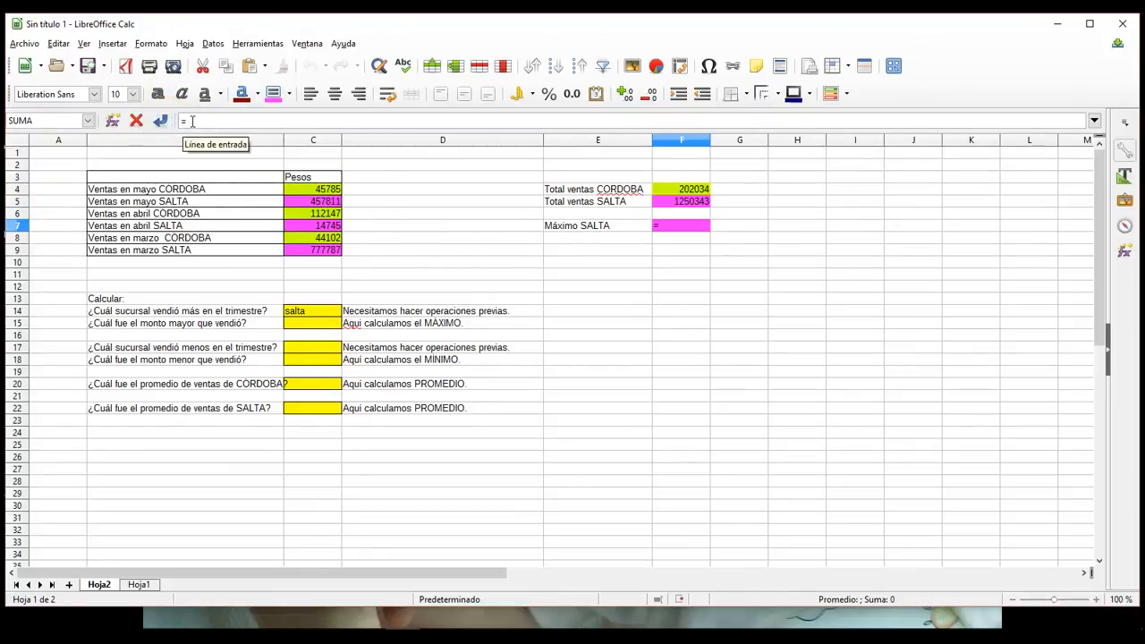
{"action": "type", "text": "m"}
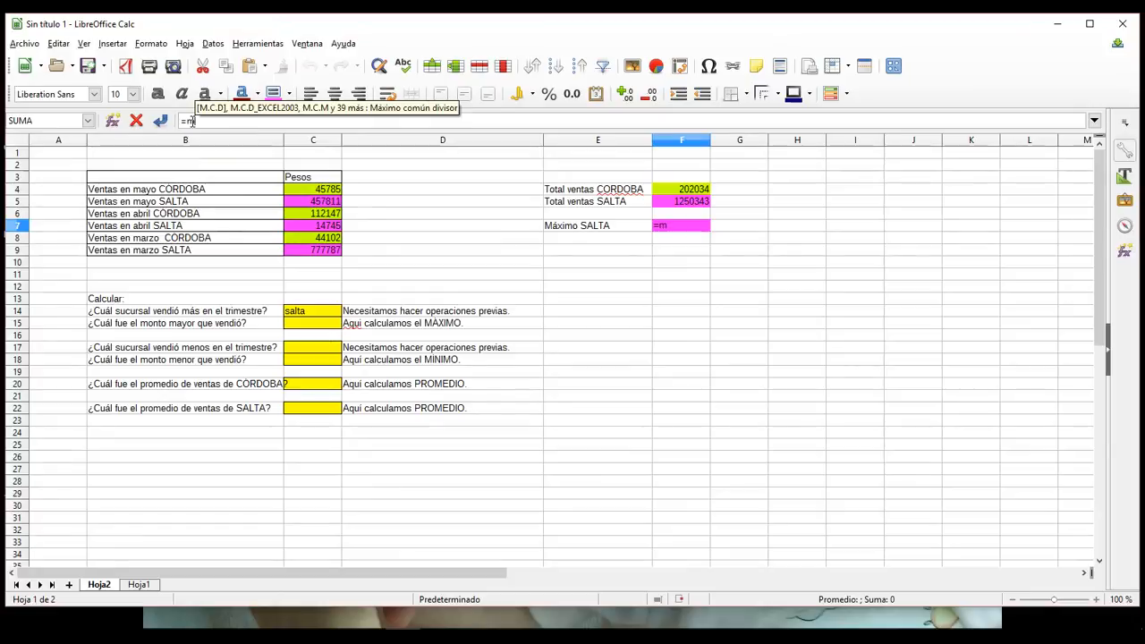
{"action": "key", "text": "BackSpace"}
{"action": "type", "text": "M"}
{"action": "type", "text": "AX("}
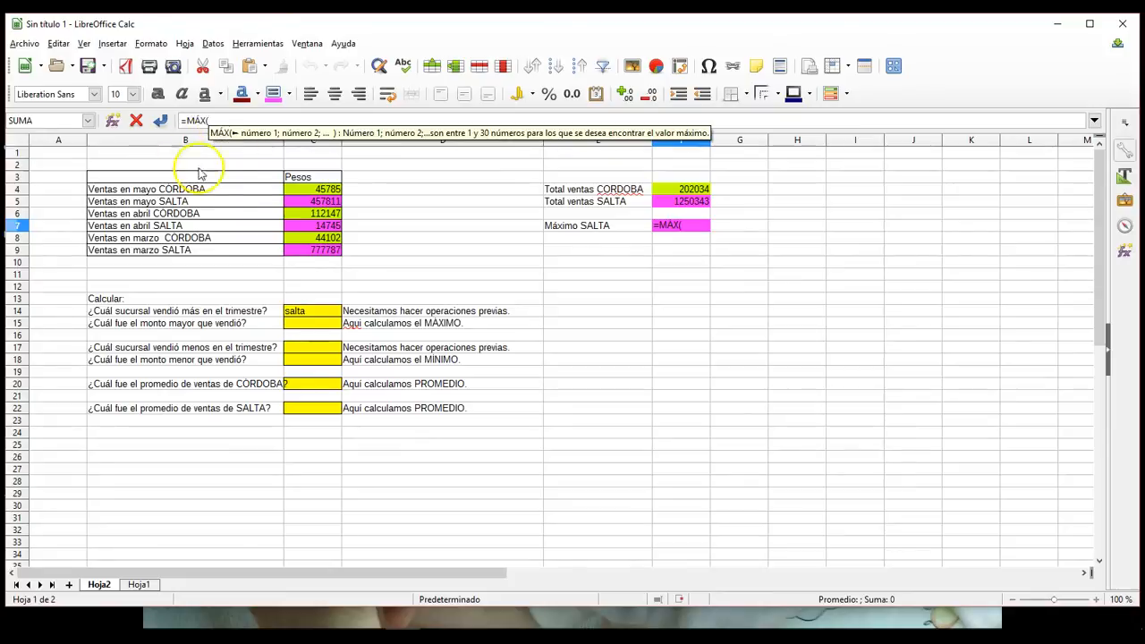
{"action": "left_click", "coordinate": [292, 204]}
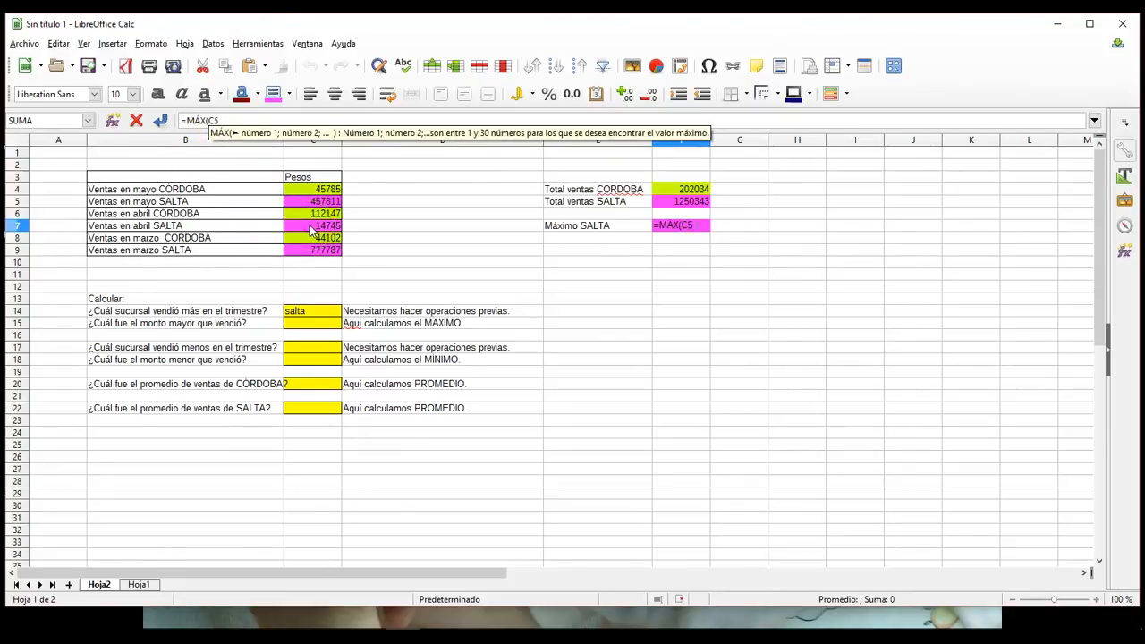
{"action": "left_click", "coordinate": [311, 229], "text": "ctrl"}
{"action": "left_click", "coordinate": [311, 253], "text": "ctrl"}
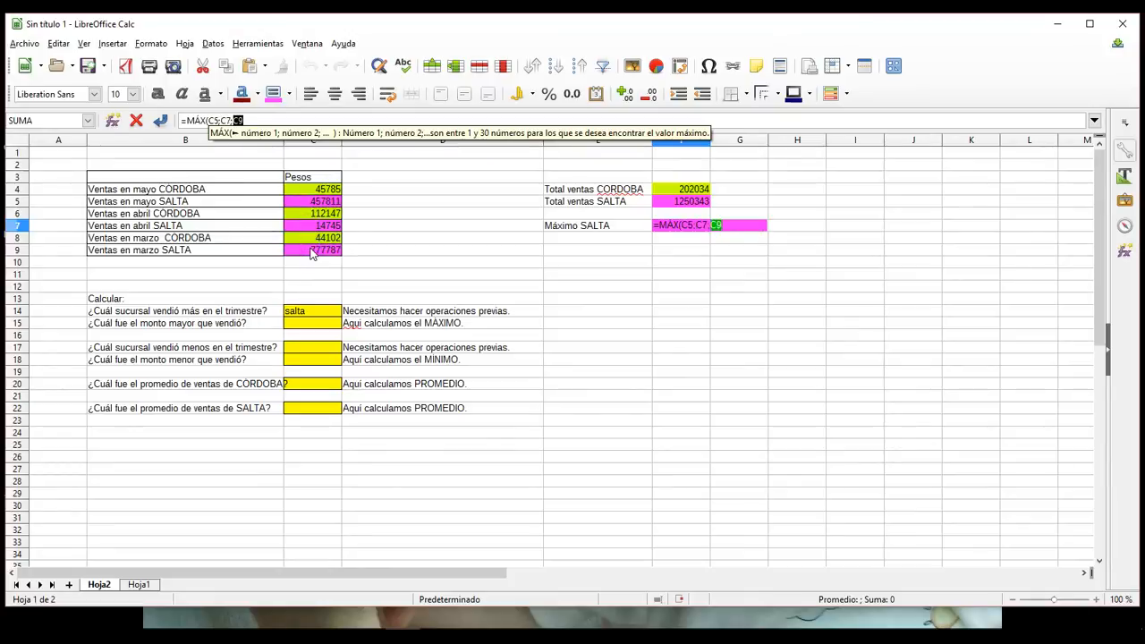
{"action": "key", "text": "Return"}
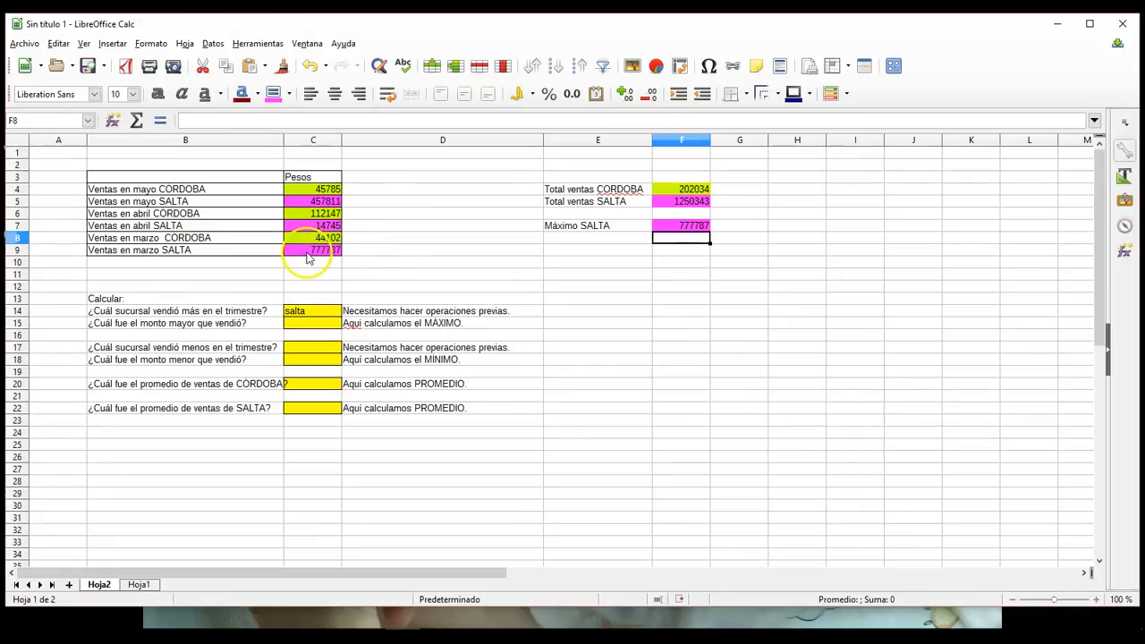
Step: Enter the label "Máximo CORDOBA" in cell E8
{"action": "left_click", "coordinate": [604, 242]}
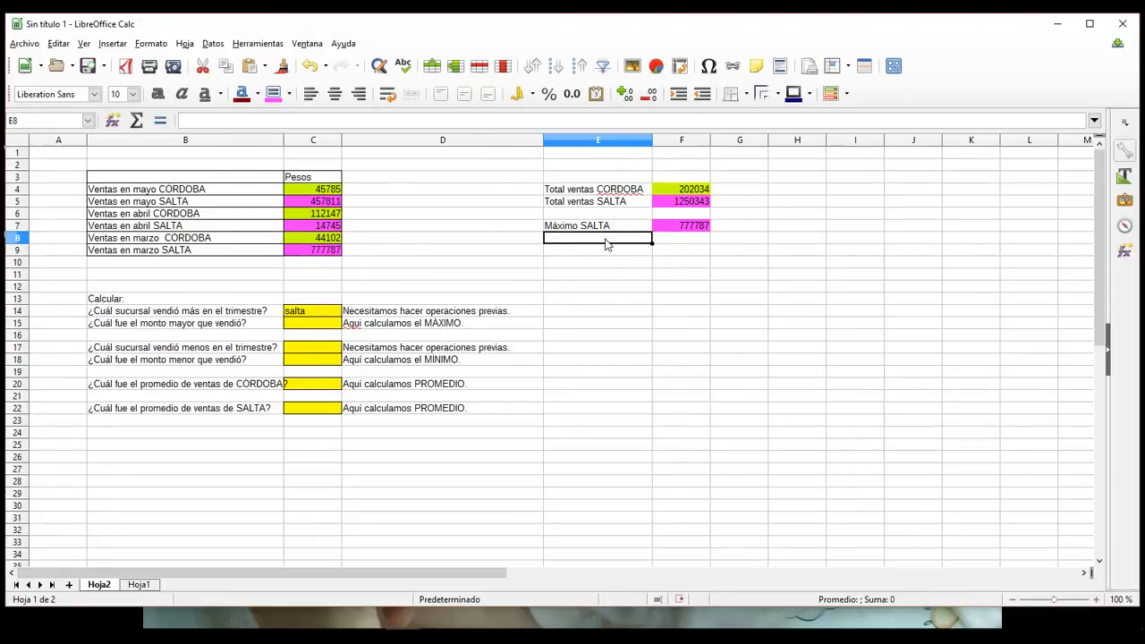
{"action": "type", "text": "mÁx"}
{"action": "key", "text": "BackSpace"}
{"action": "key", "text": "BackSpace"}
{"action": "key", "text": "BackSpace"}
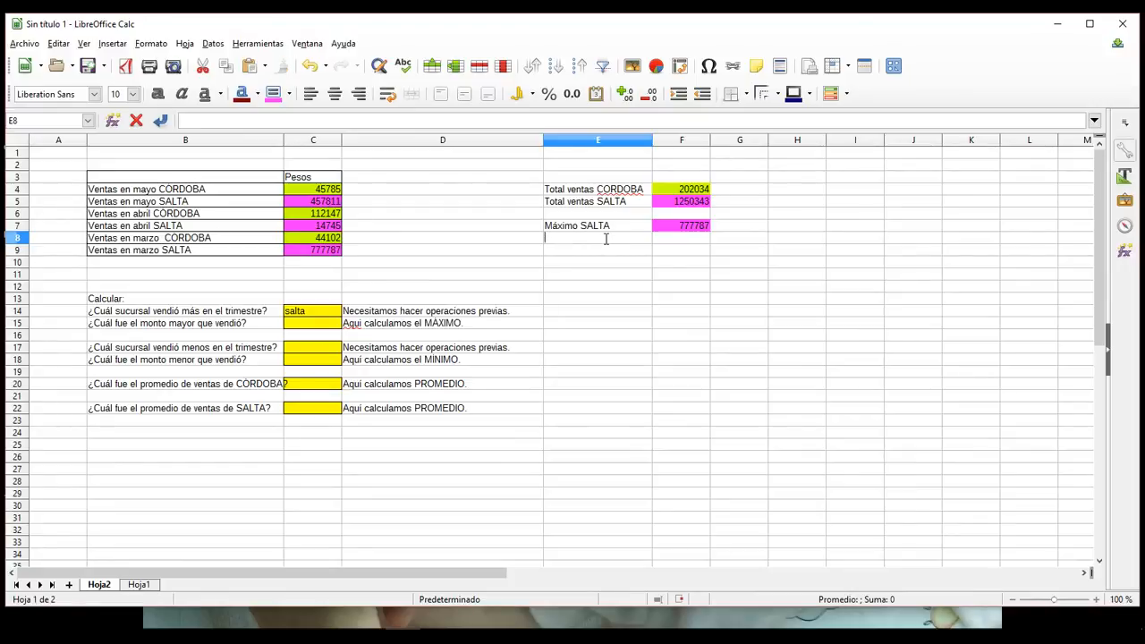
{"action": "type", "text": "Máximo SALTA"}
{"action": "triple_click", "coordinate": [605, 239]}
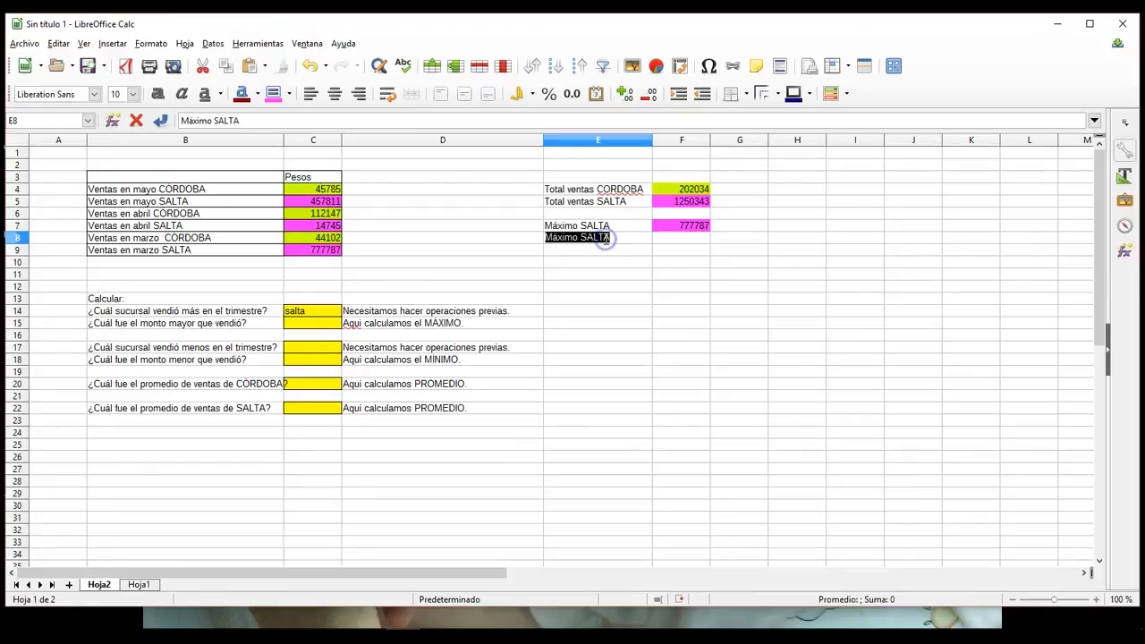
{"action": "type", "text": "co"}
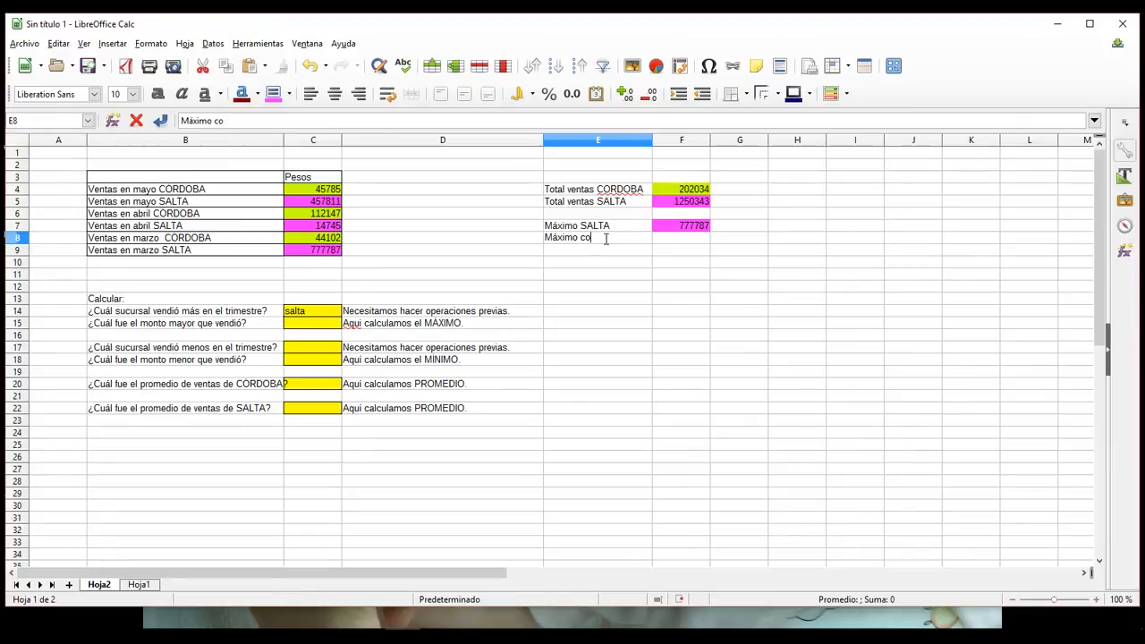
{"action": "type", "text": "rdOBA"}
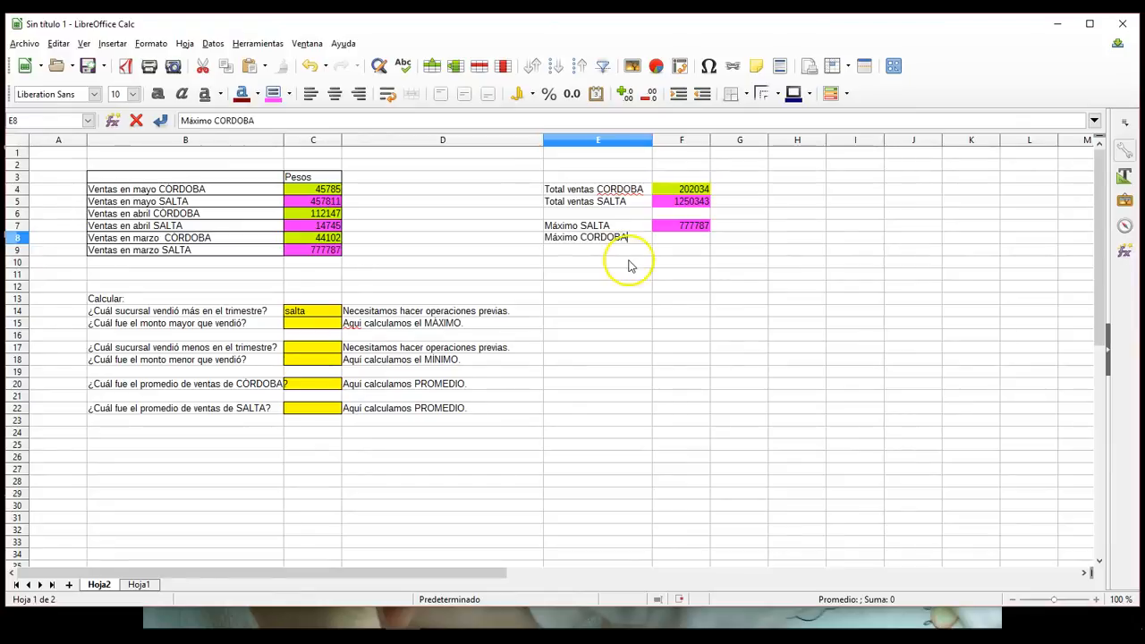
Step: Give cell F8 the same lime green background as the CORDOBA sales
{"action": "left_click", "coordinate": [671, 238]}
{"action": "left_click", "coordinate": [289, 93]}
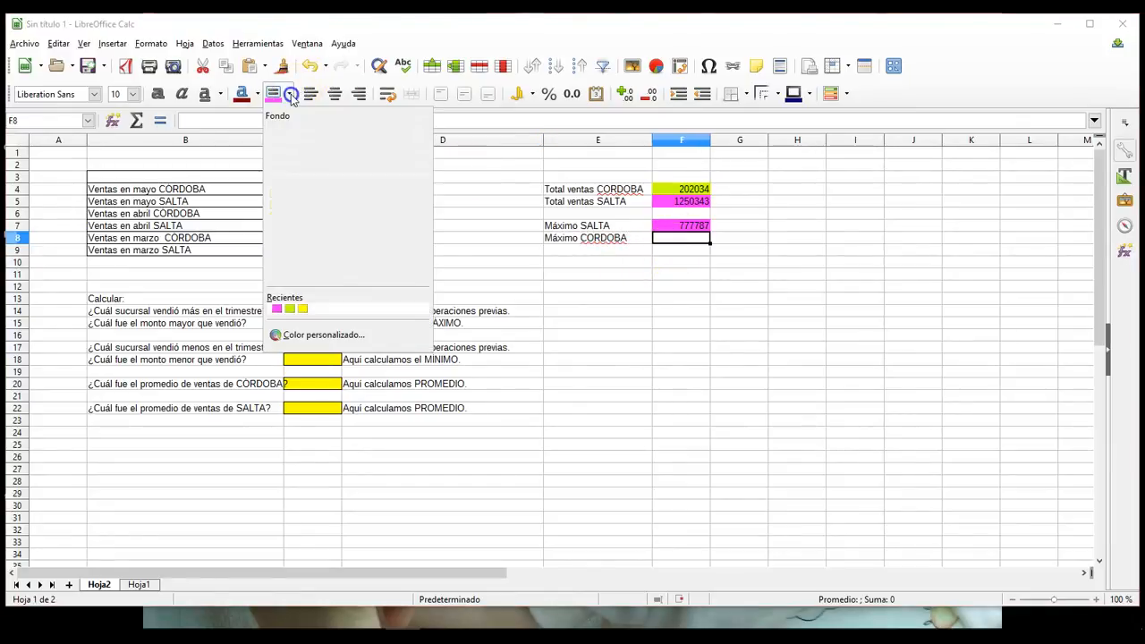
{"action": "left_click", "coordinate": [411, 193]}
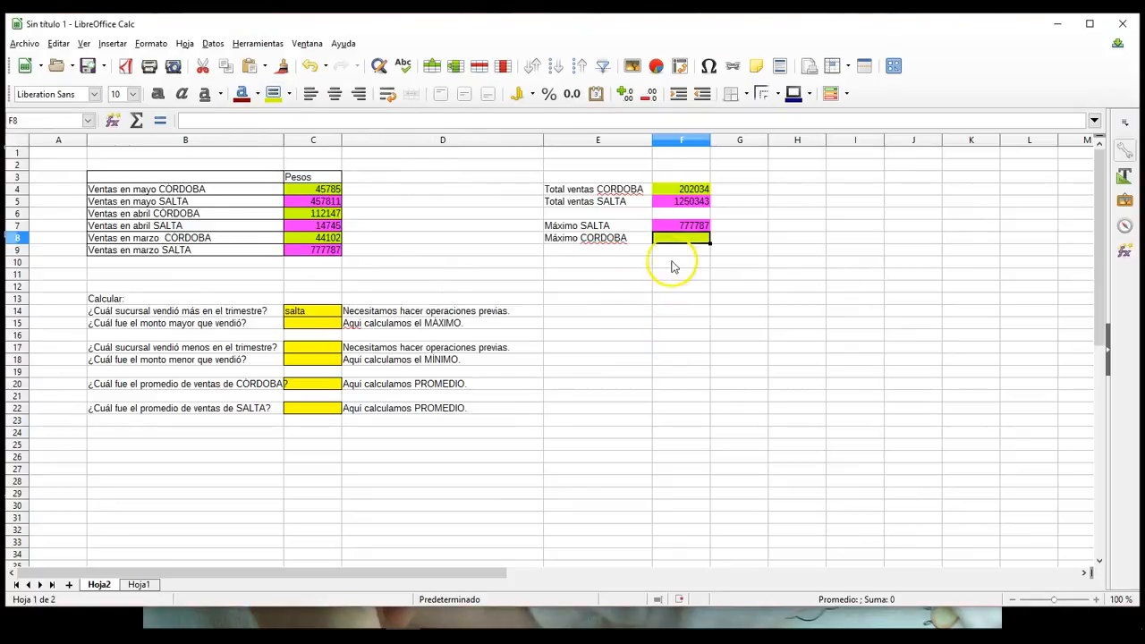
Step: Calculate the highest CORDOBA sale in cell F8 with the MÁX function over C4, C6 and C8
{"action": "left_click", "coordinate": [162, 120]}
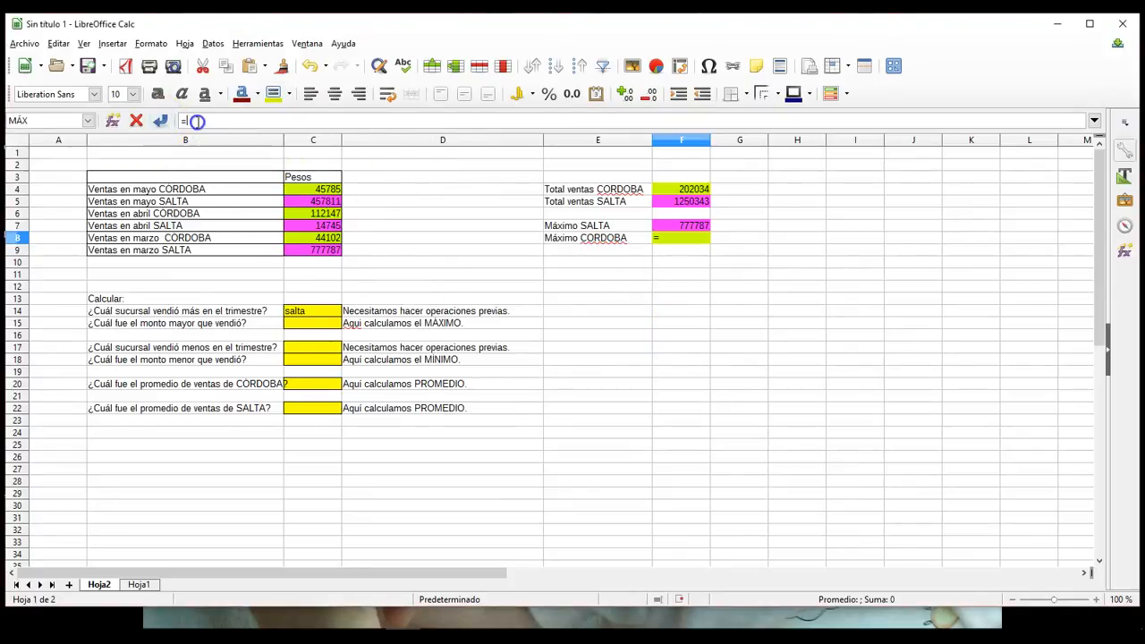
{"action": "type", "text": "m"}
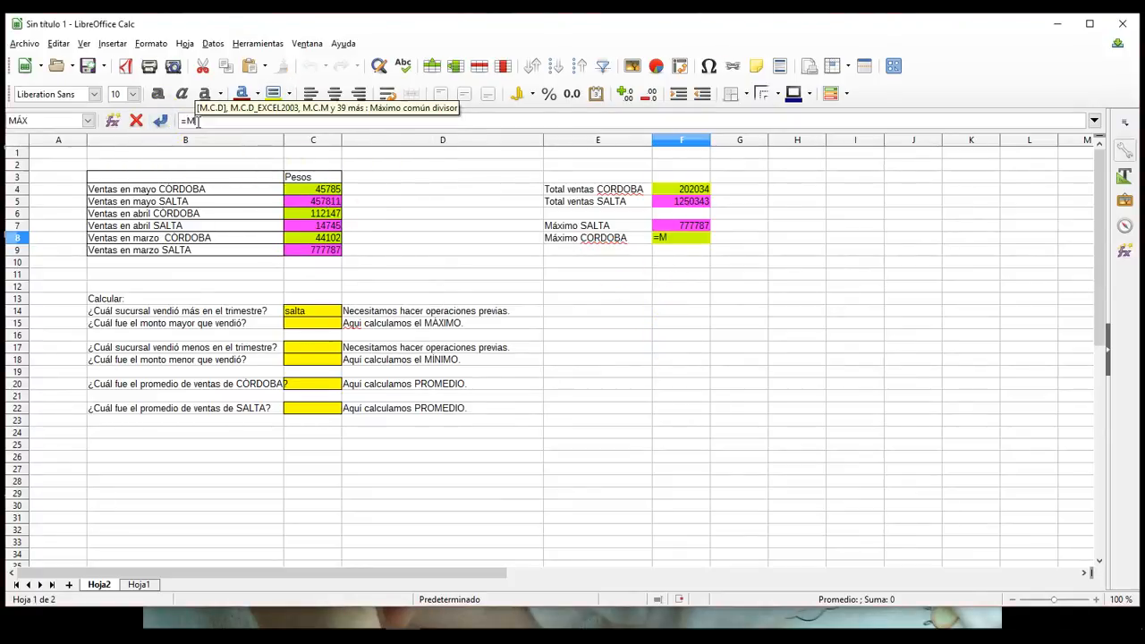
{"action": "type", "text": "áx("}
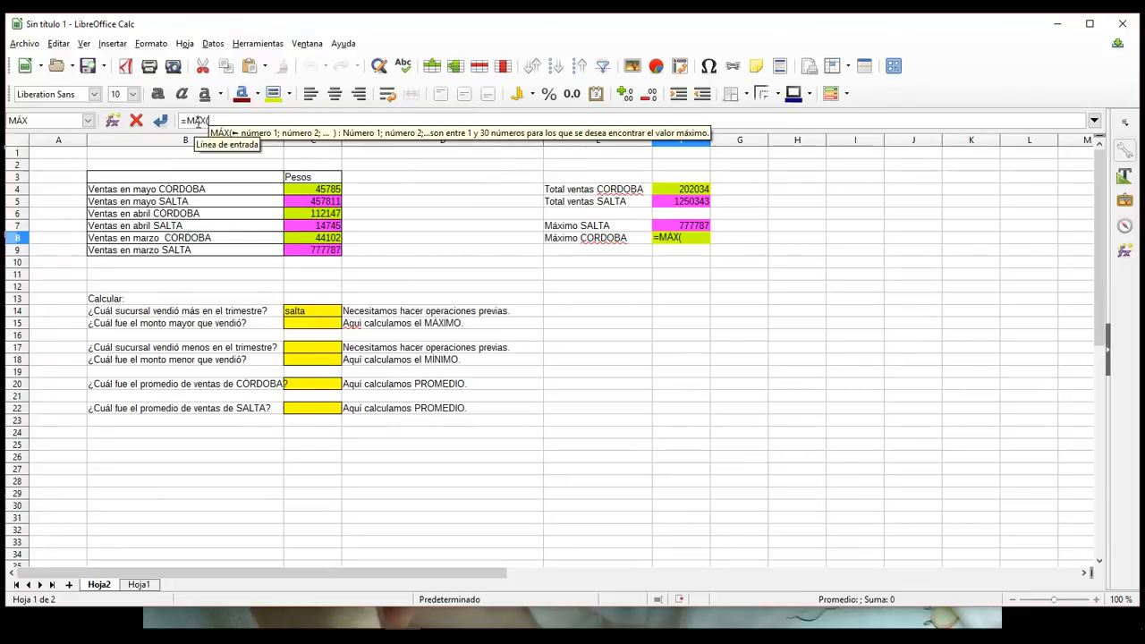
{"action": "left_click", "coordinate": [320, 188]}
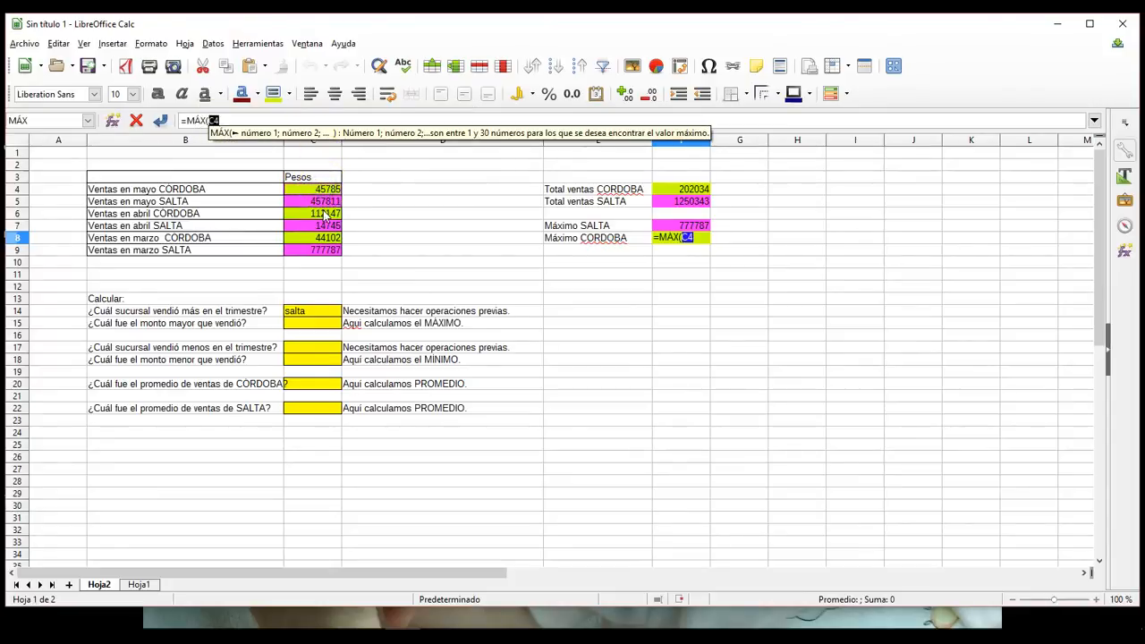
{"action": "left_click_drag", "start_coordinate": [324, 212], "coordinate": [324, 216]}
{"action": "left_click", "coordinate": [327, 238], "text": "ctrl"}
{"action": "key", "text": "Return"}
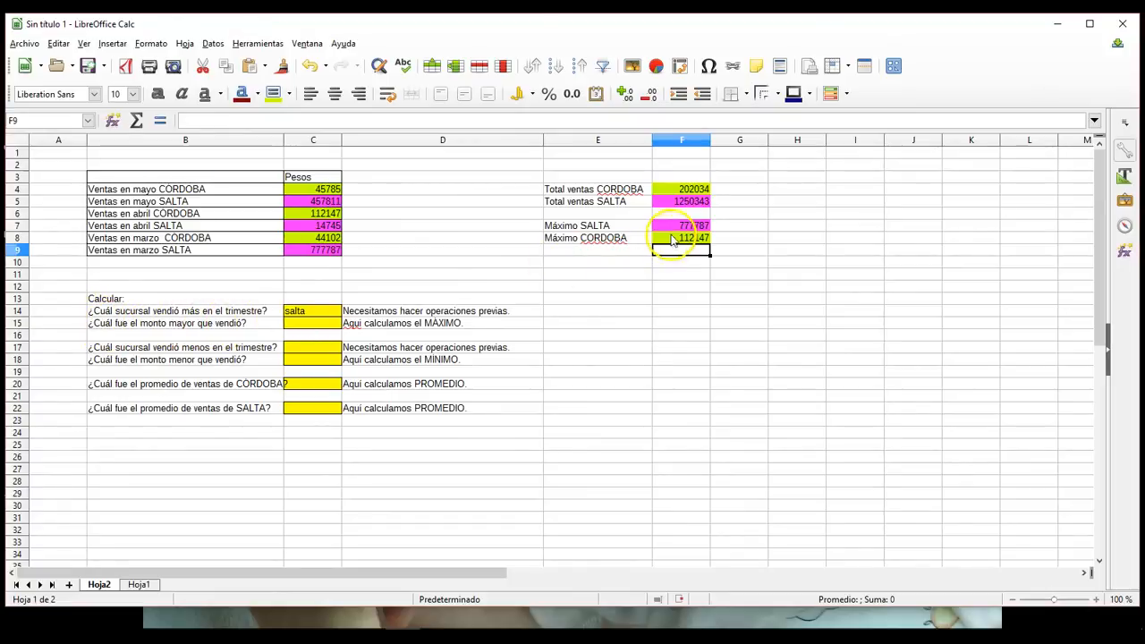
Step: Answer the highest amount sold in cell C15 by referencing the SALTA maximum with the formula =F7
{"action": "left_click", "coordinate": [676, 229]}
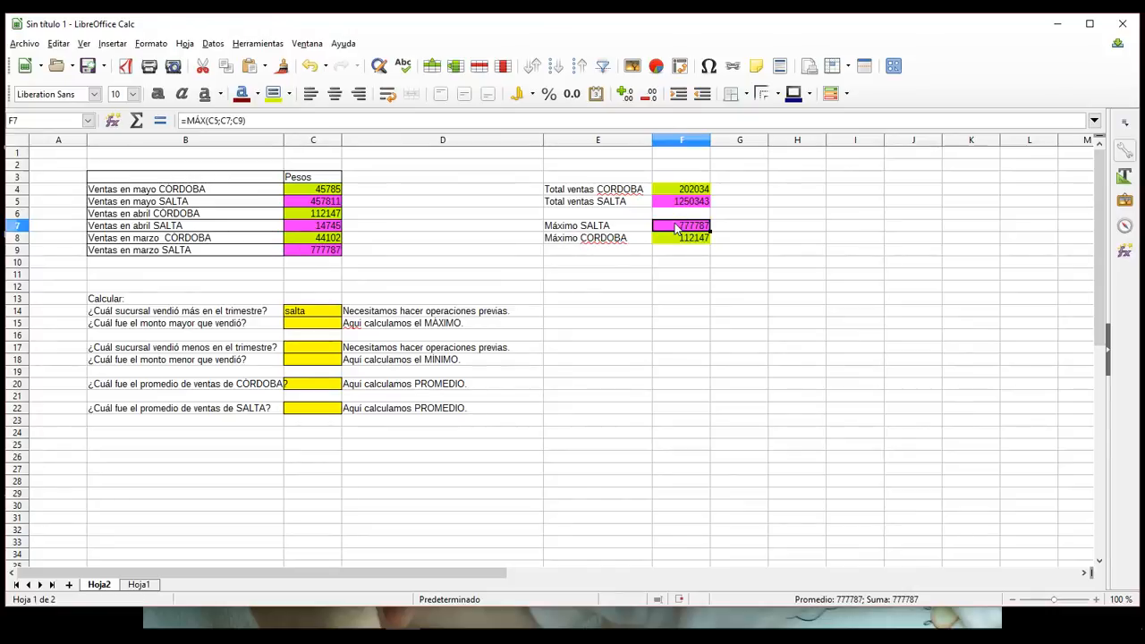
{"action": "left_click", "coordinate": [290, 328]}
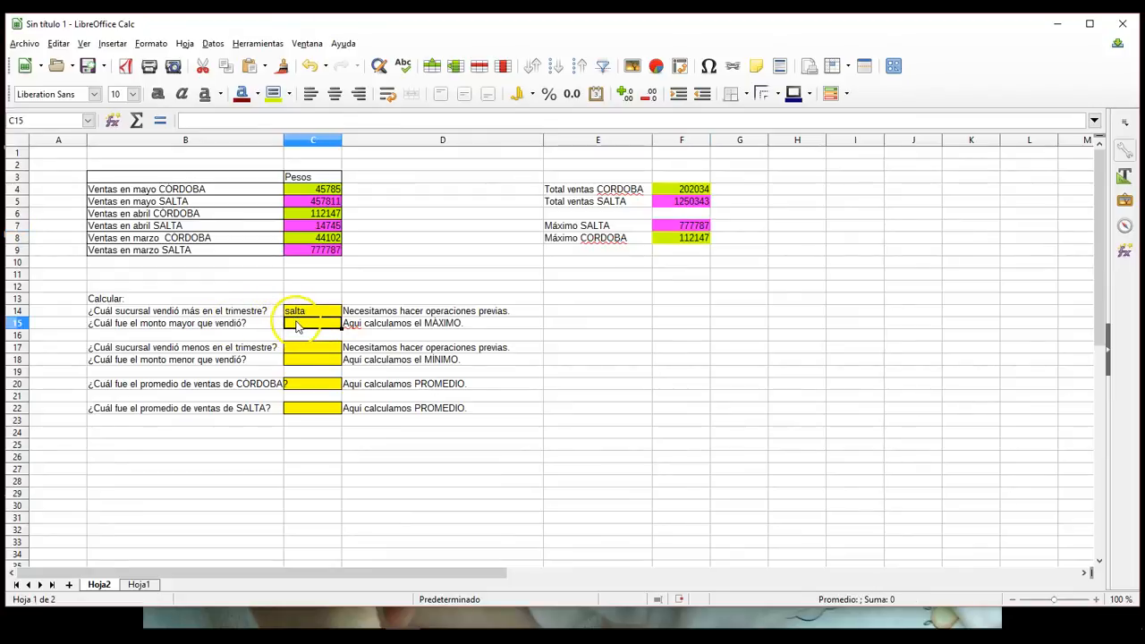
{"action": "left_click", "coordinate": [159, 120]}
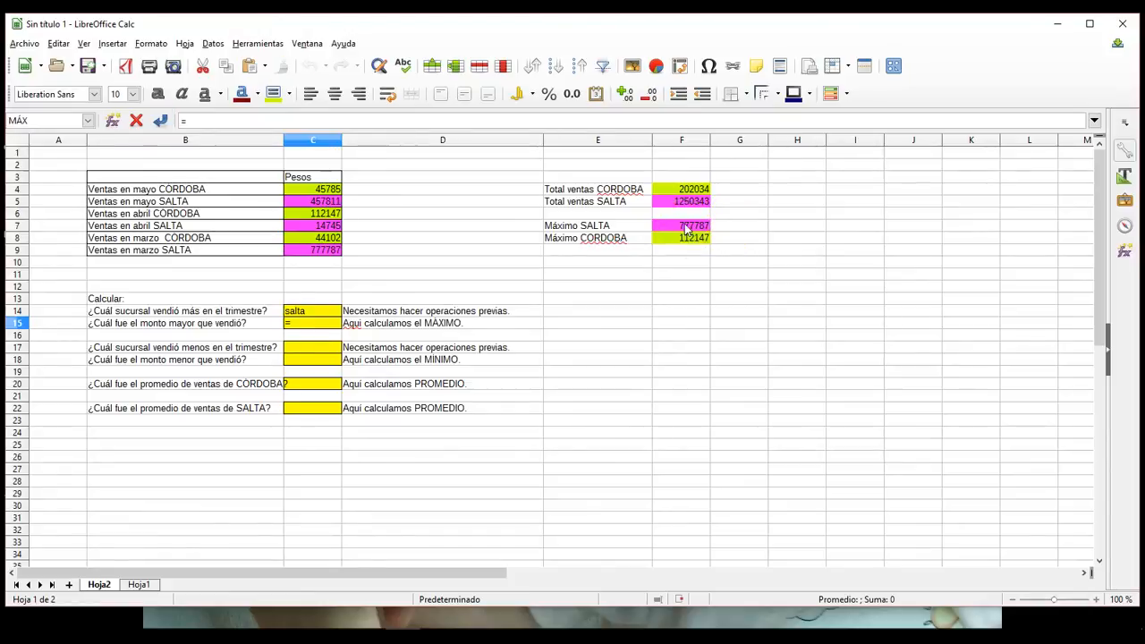
{"action": "key", "text": "Return"}
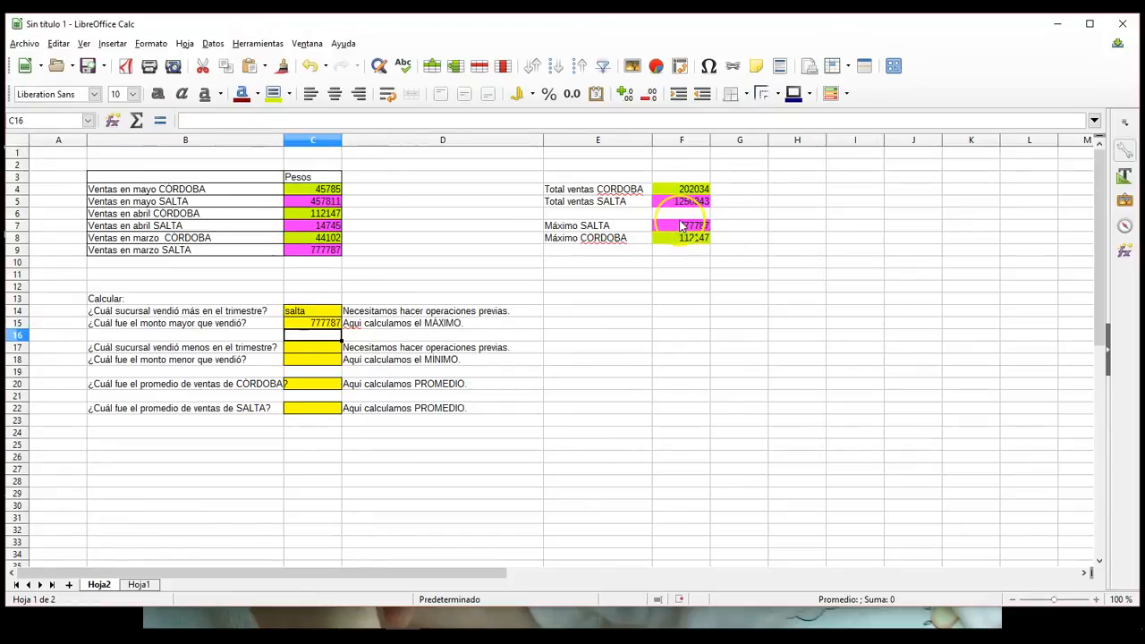
Step: Change the background of answer cell C15 to the bright pink used for SALTA
{"action": "left_click", "coordinate": [662, 382]}
{"action": "left_click", "coordinate": [331, 327]}
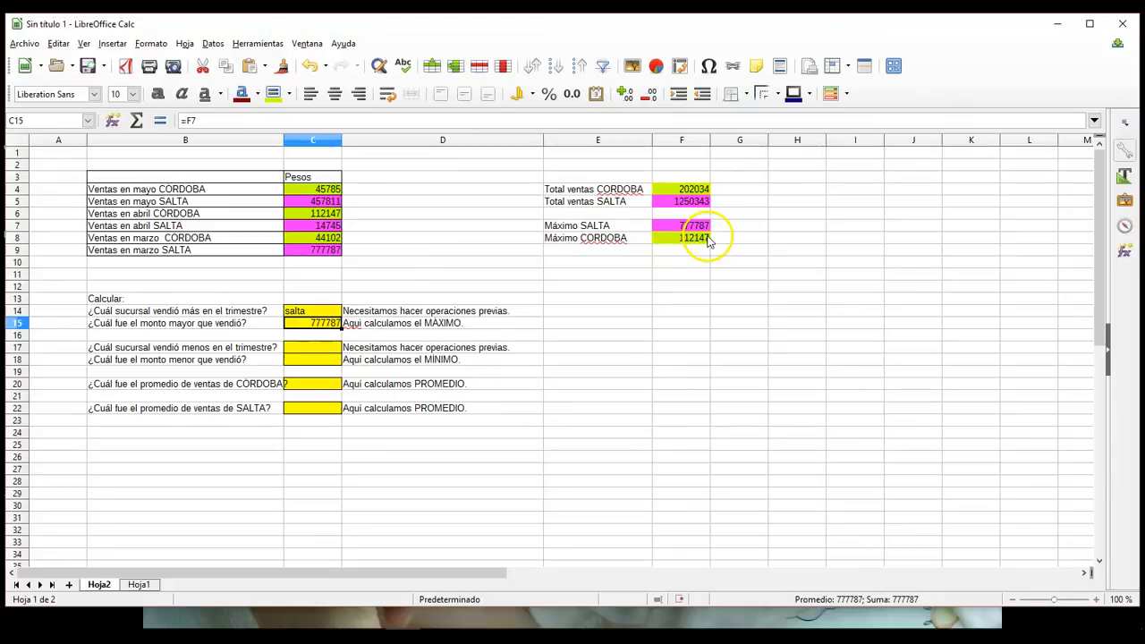
{"action": "left_click", "coordinate": [289, 93]}
{"action": "left_click", "coordinate": [312, 194]}
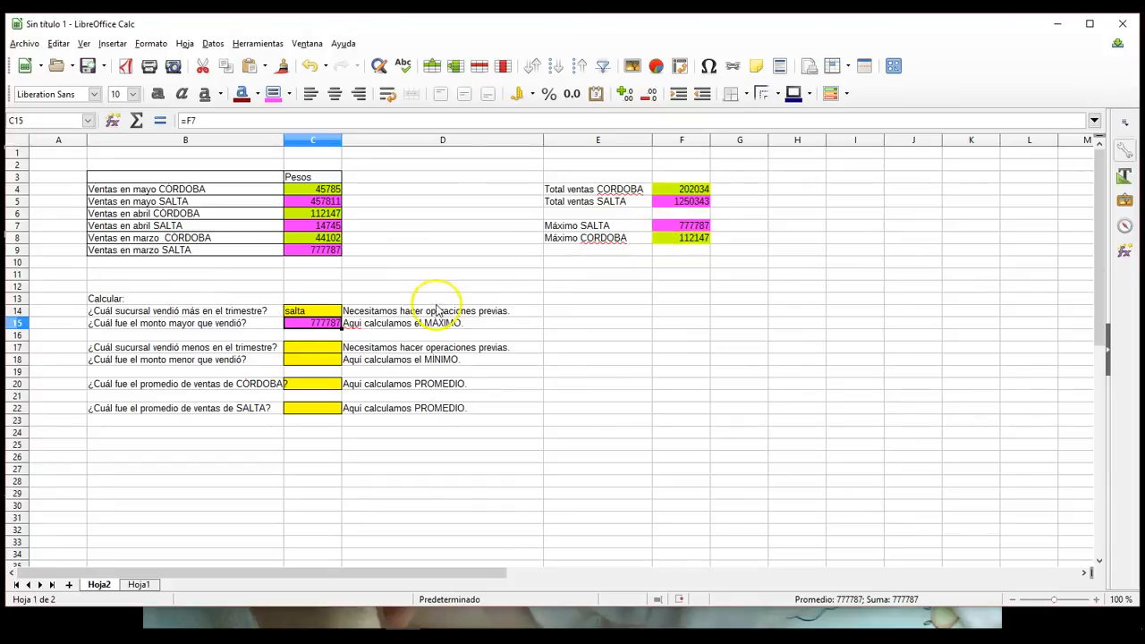
Step: Change the March SALTA sale in cell C9 to 777790
{"action": "left_click", "coordinate": [524, 336]}
{"action": "left_click", "coordinate": [308, 326]}
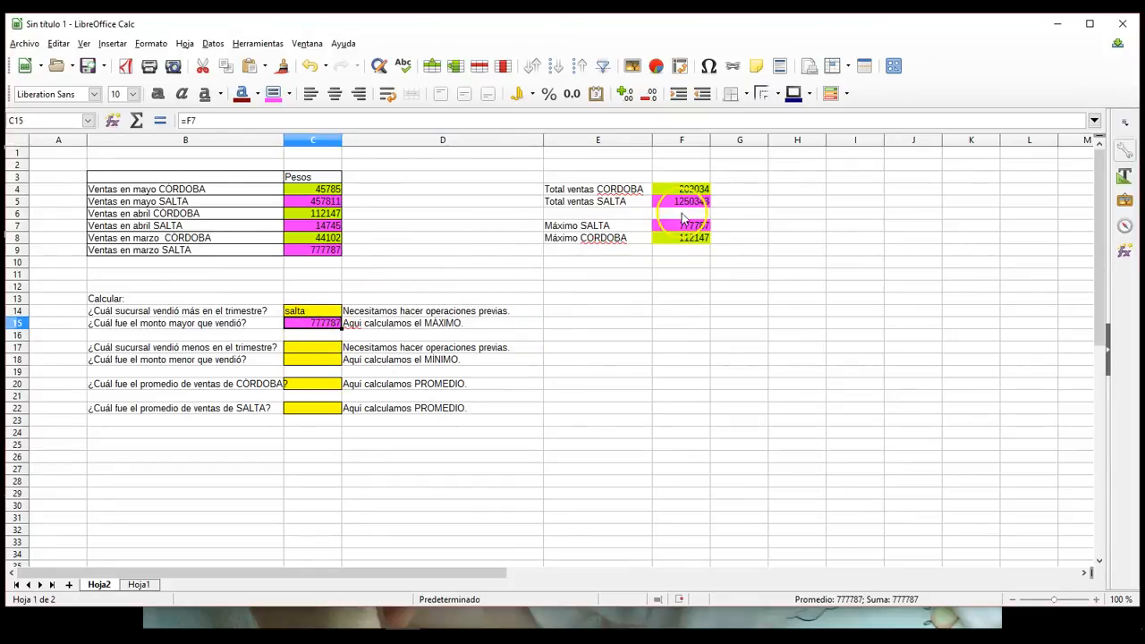
{"action": "left_click", "coordinate": [333, 253]}
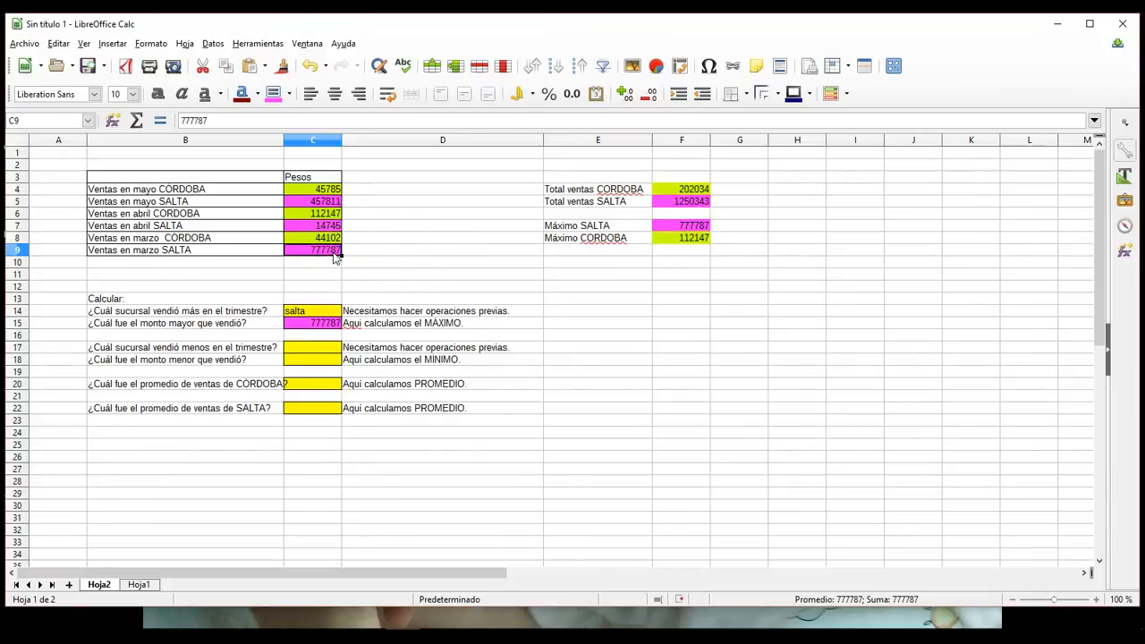
{"action": "double_click", "coordinate": [335, 252]}
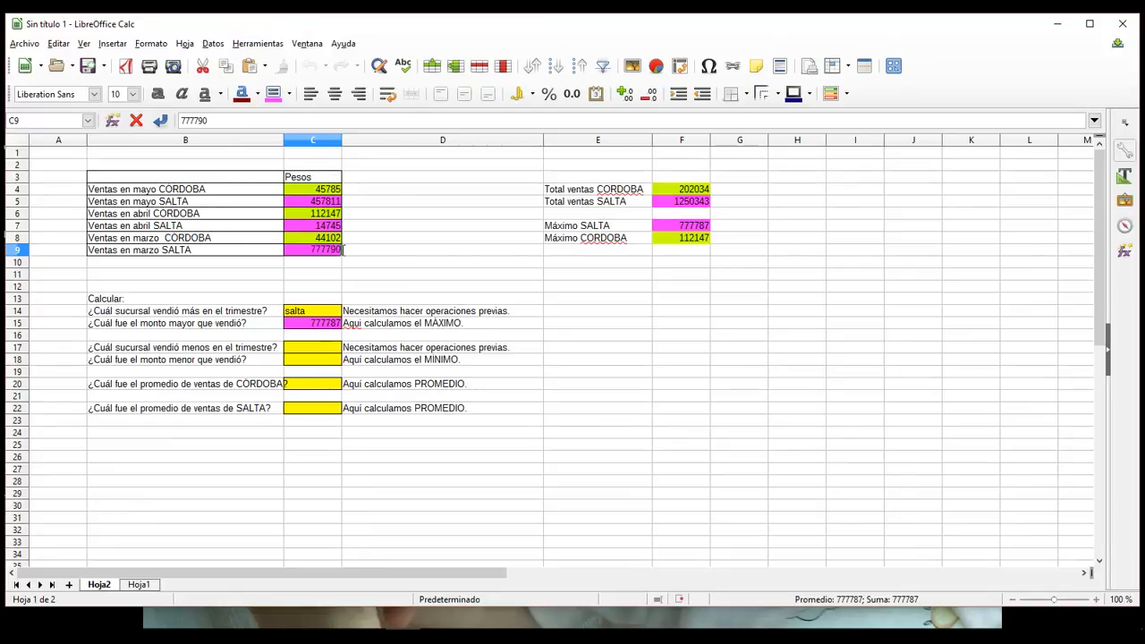
{"action": "key", "text": "Return"}
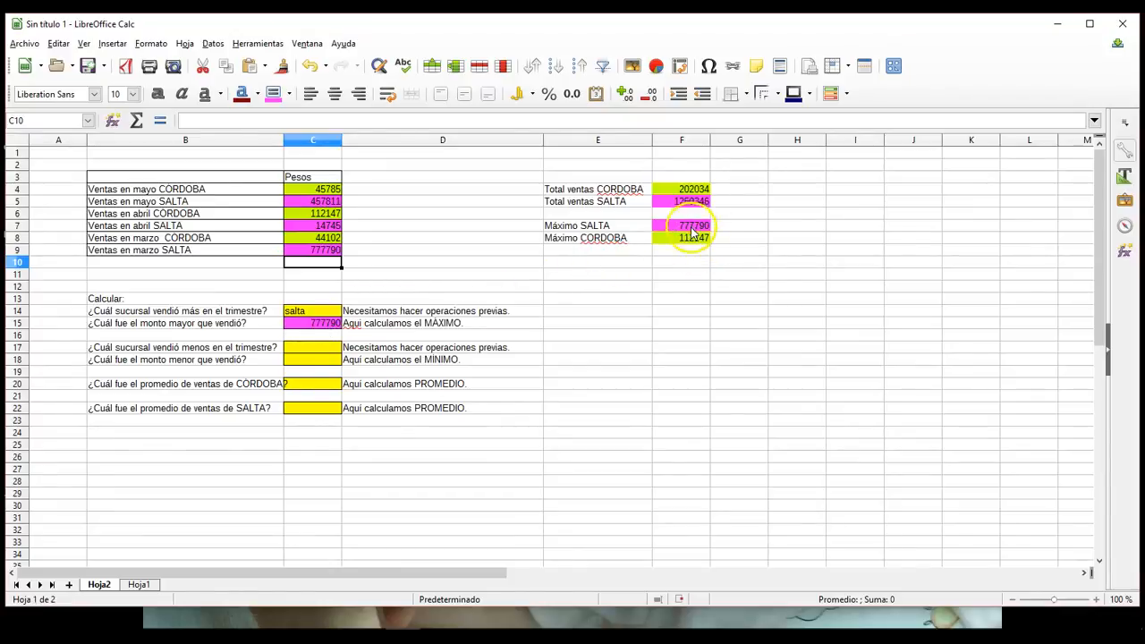
{"action": "left_click", "coordinate": [685, 296]}
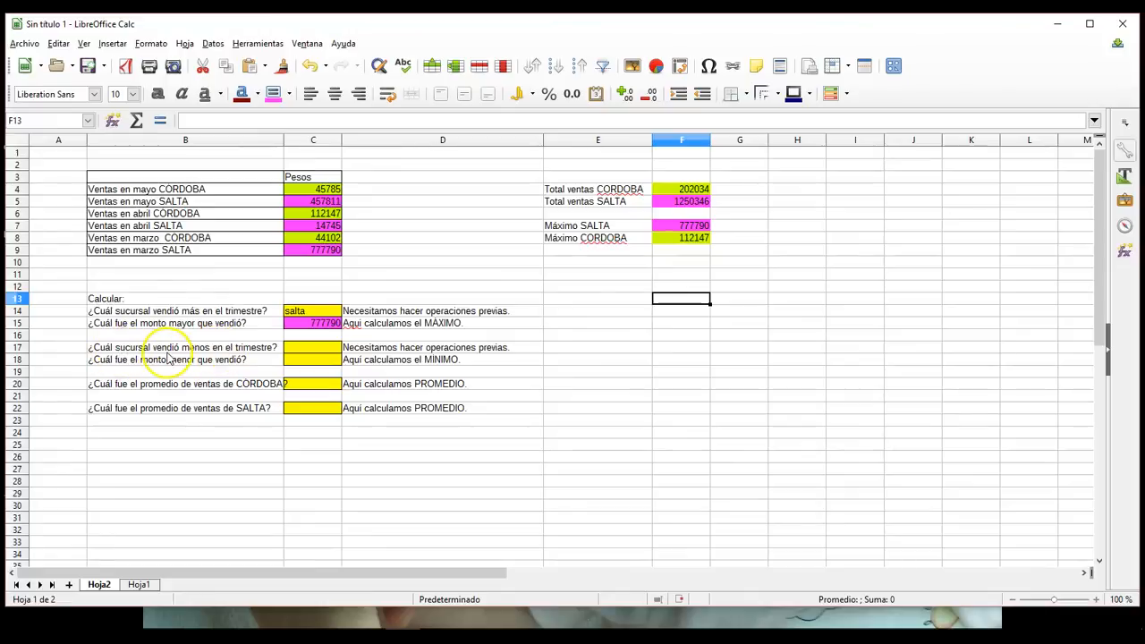
Step: Answer which branch sold least in the quarter by entering "cordoba" in cell C17
{"action": "left_click", "coordinate": [295, 351]}
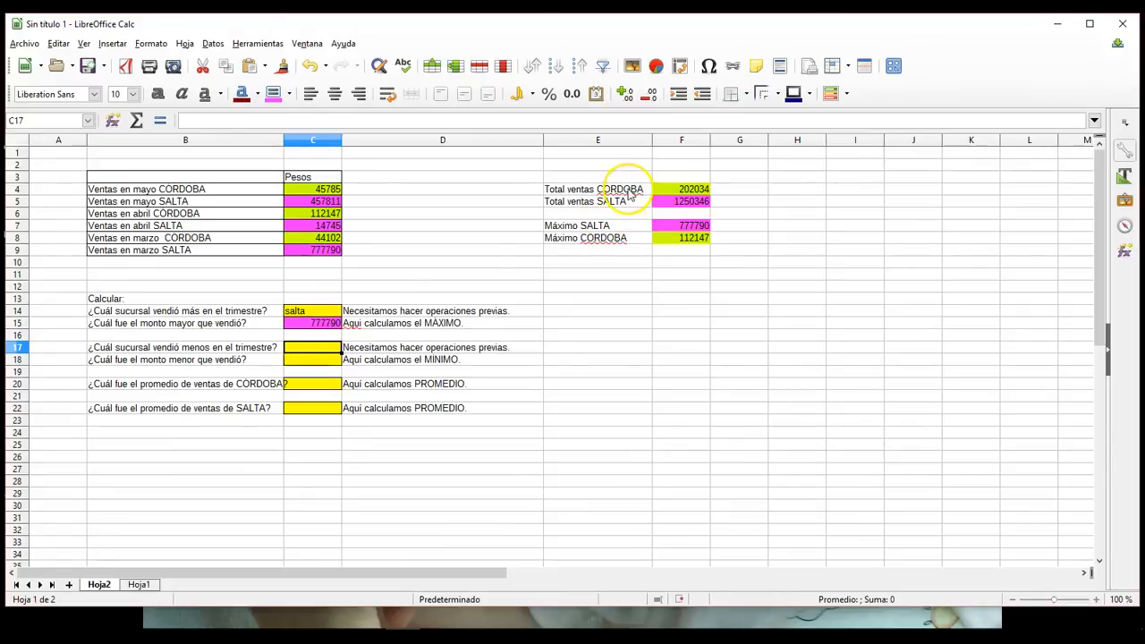
{"action": "type", "text": "cord"}
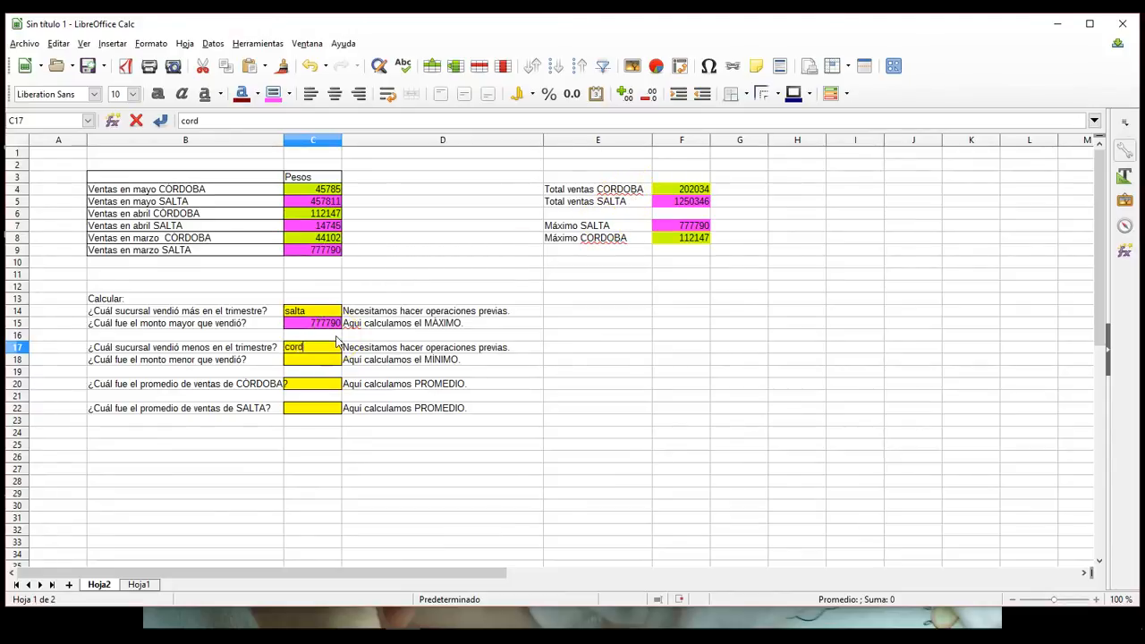
{"action": "type", "text": "oba"}
{"action": "left_click", "coordinate": [312, 362]}
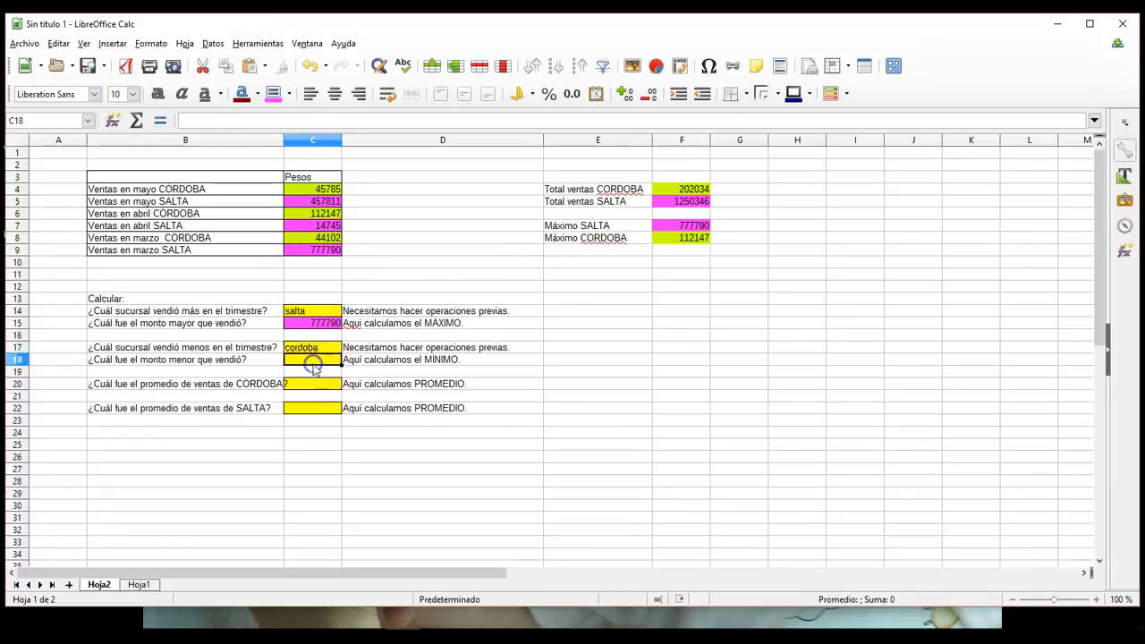
Step: Label cell E10 as "Mínimo CORDOBA"
{"action": "left_click", "coordinate": [572, 261]}
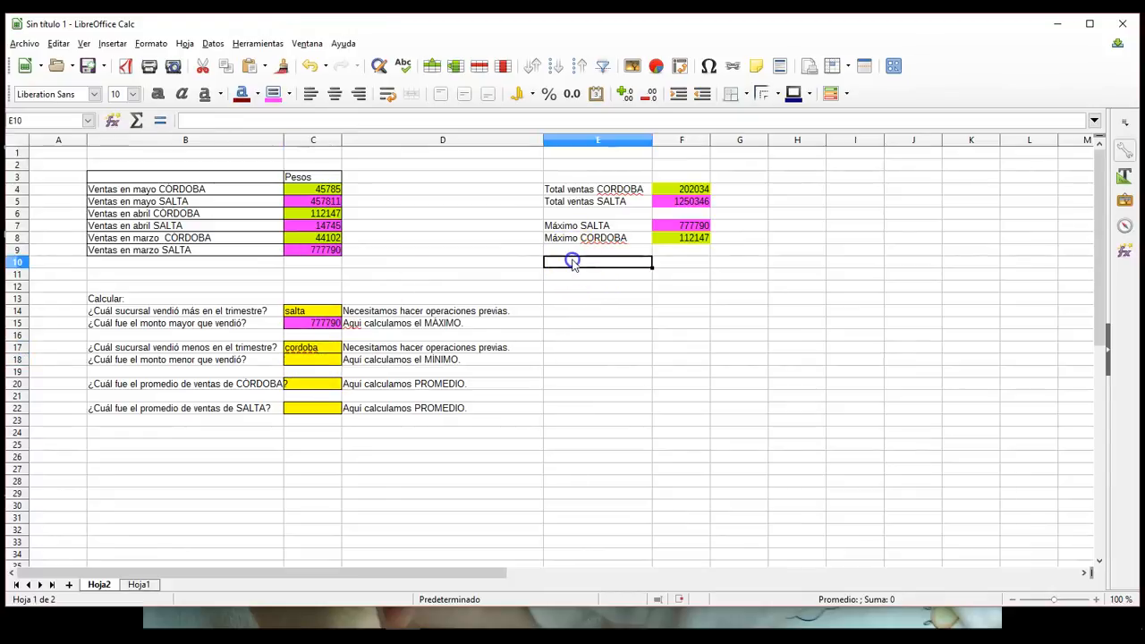
{"action": "type", "text": "Mí"}
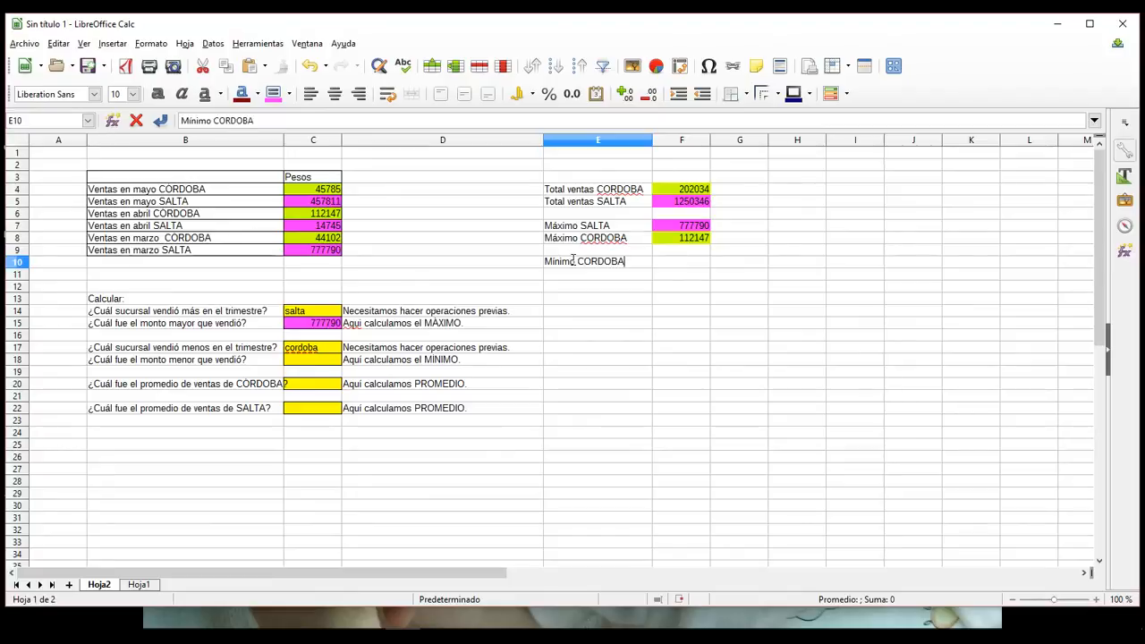
{"action": "type", "text": "nimo CORDOBA"}
{"action": "key", "text": "Return"}
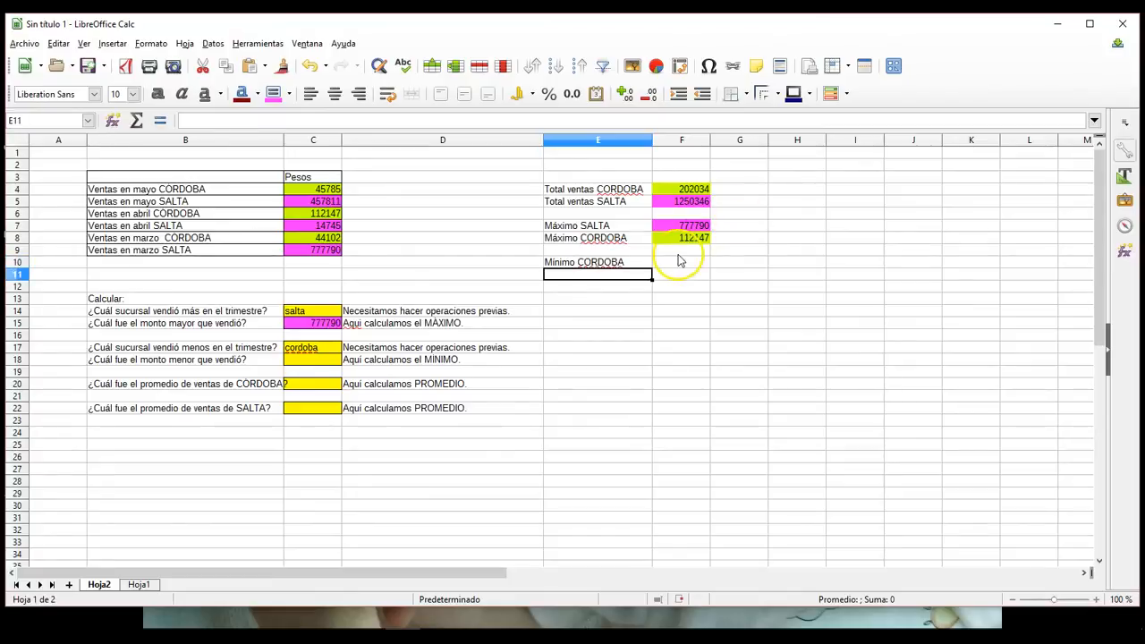
Step: Calculate the lowest CORDOBA sale in cell F10 with the MÍN function over C4, C6 and C8
{"action": "left_click", "coordinate": [679, 261]}
{"action": "left_click", "coordinate": [159, 120]}
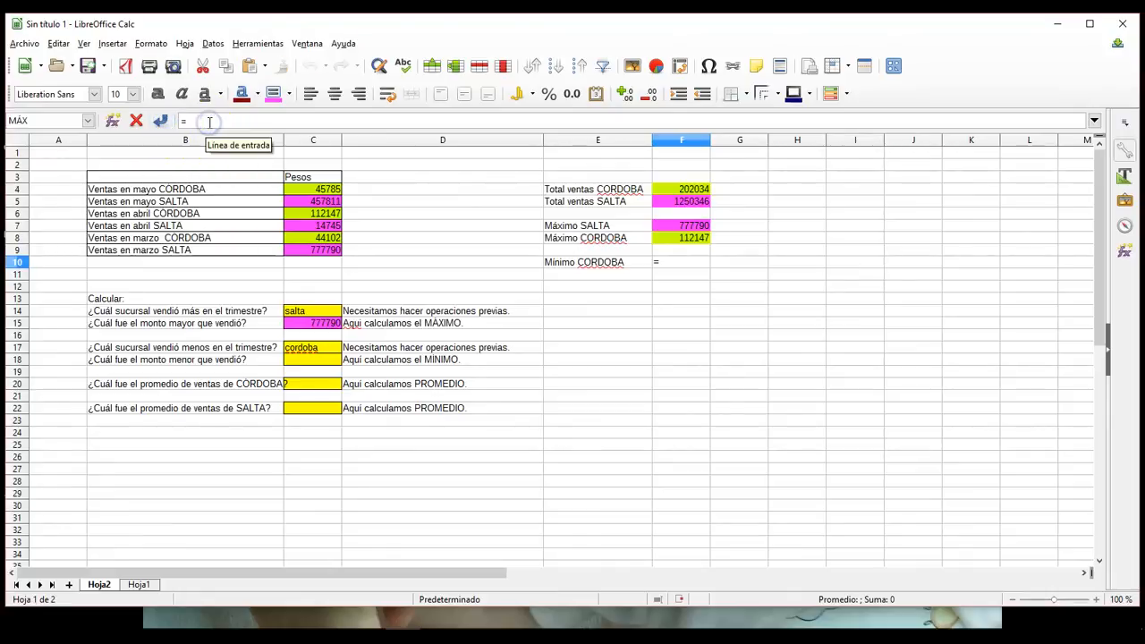
{"action": "type", "text": "min"}
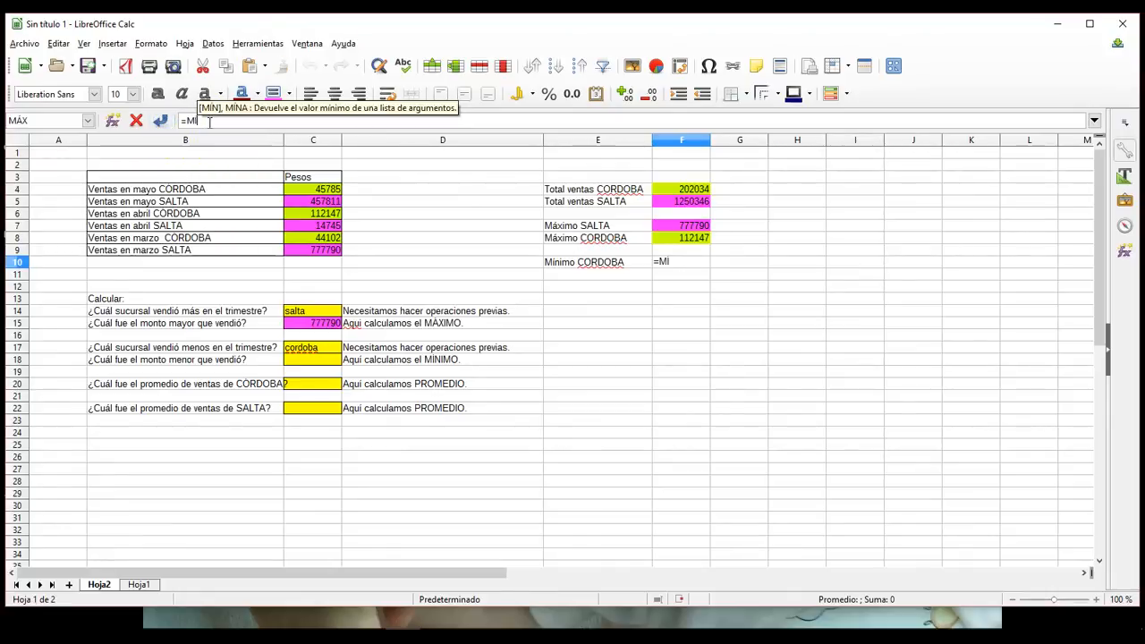
{"action": "key", "text": "Return"}
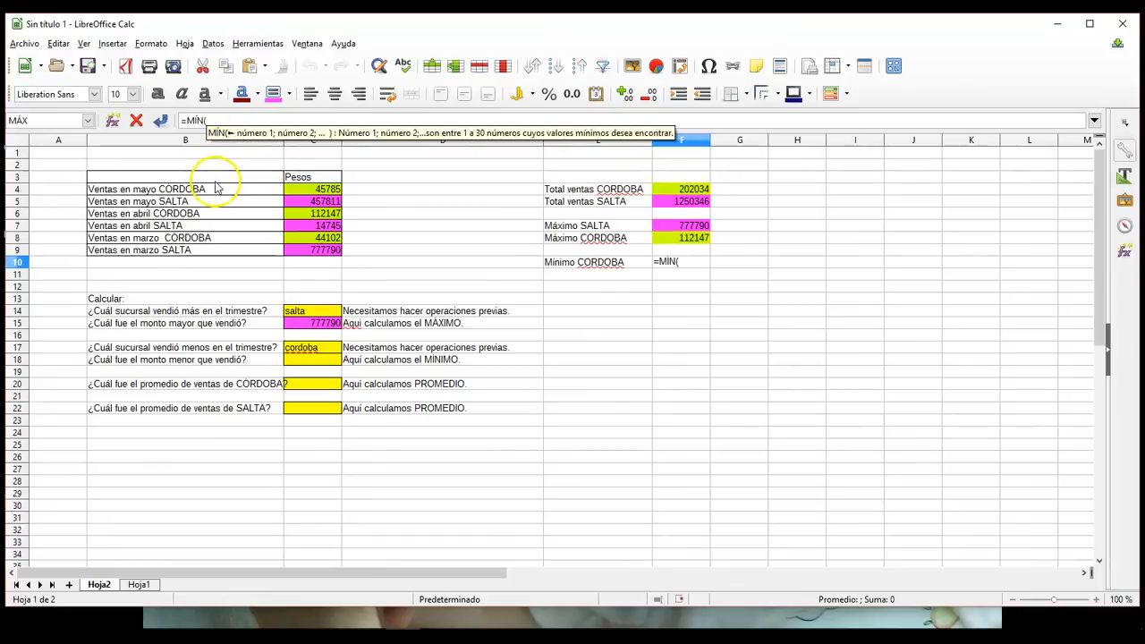
{"action": "type", "text": ";"}
{"action": "left_click", "coordinate": [306, 218]}
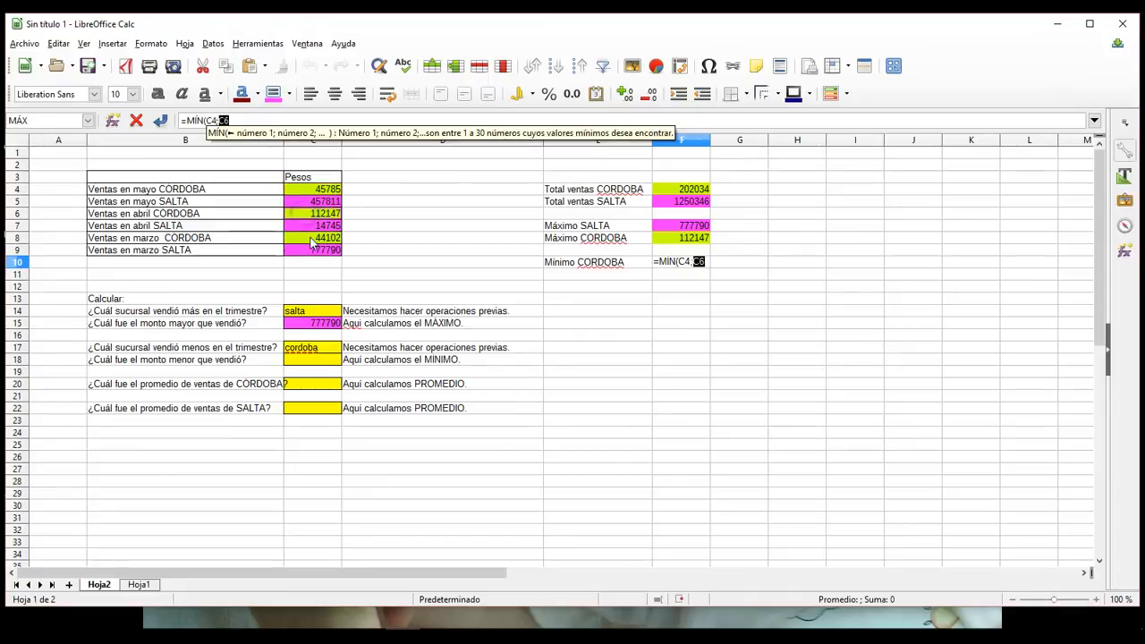
{"action": "type", "text": ";"}
{"action": "left_click", "coordinate": [311, 241]}
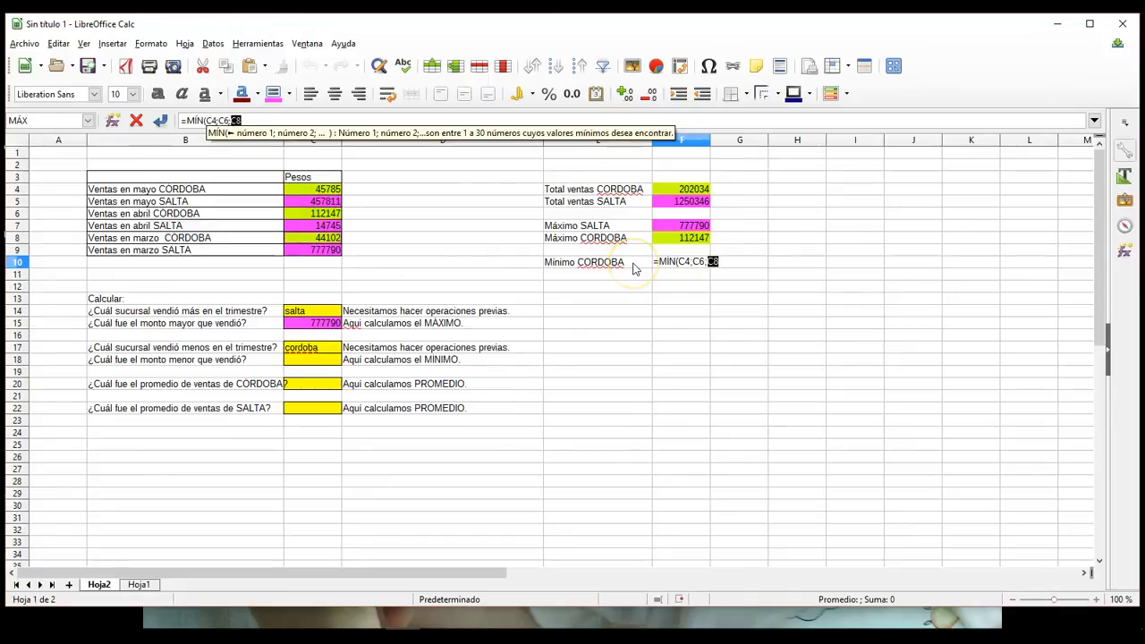
{"action": "key", "text": "Return"}
Step: Give the CORDOBA minimum in cell F10 the lime green background used for the CORDOBA sales
{"action": "left_click", "coordinate": [662, 264]}
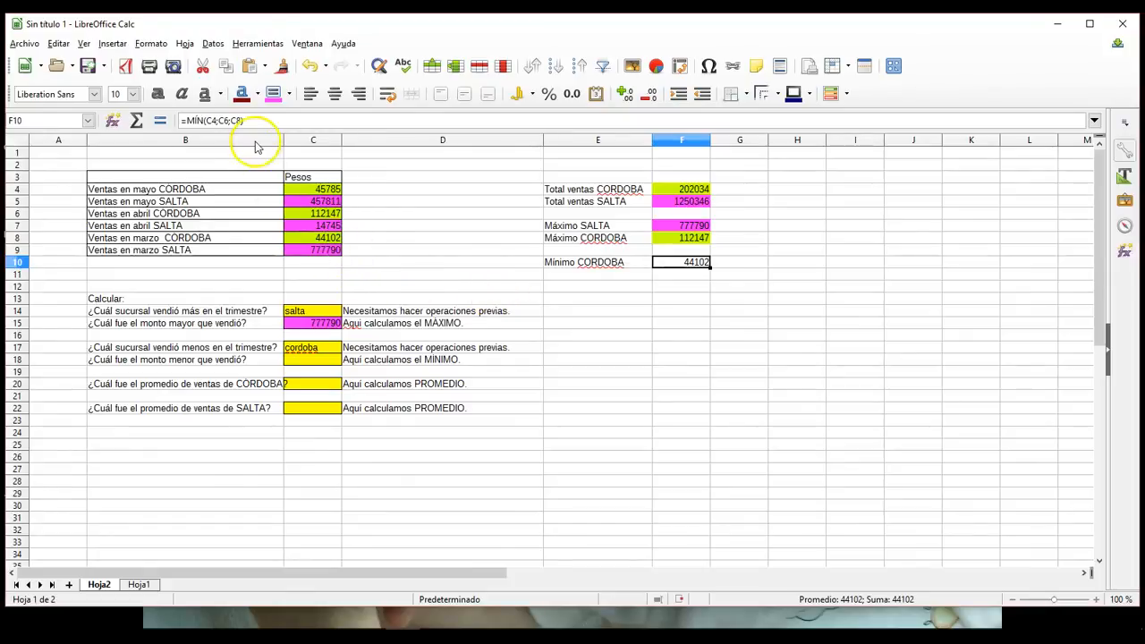
{"action": "left_click", "coordinate": [287, 95]}
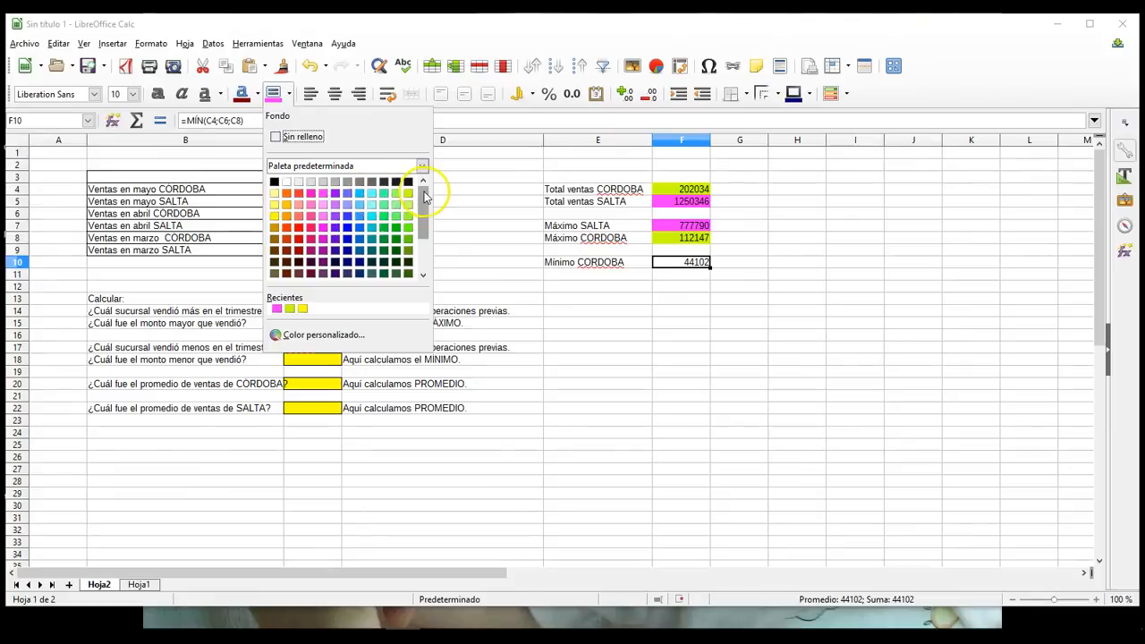
{"action": "left_click", "coordinate": [408, 193]}
{"action": "left_click", "coordinate": [659, 384]}
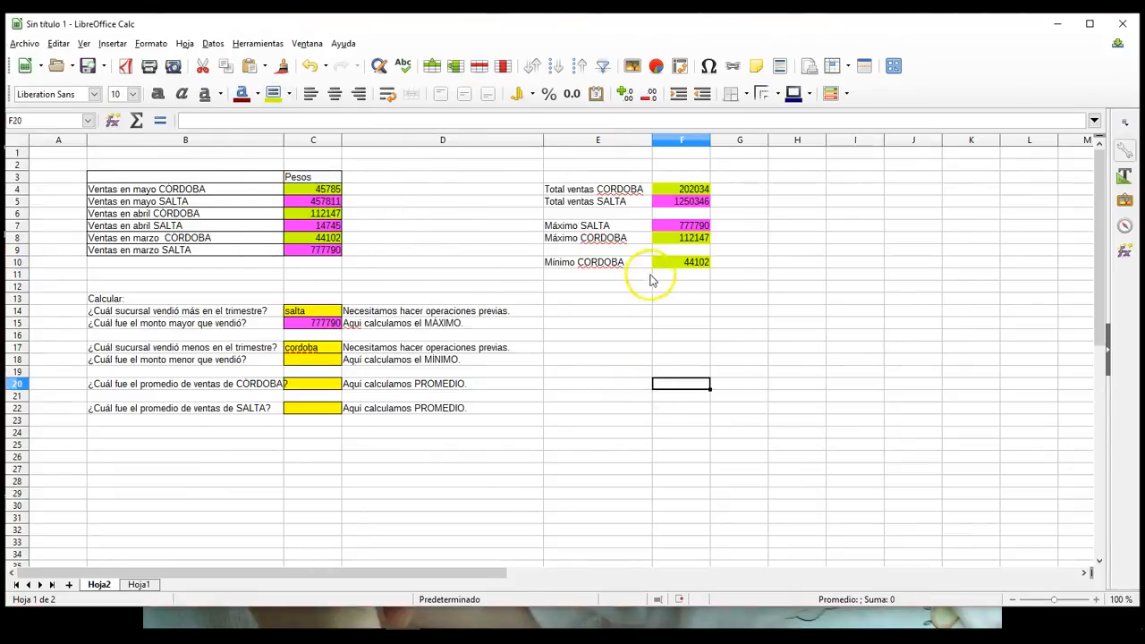
{"action": "left_click", "coordinate": [662, 264]}
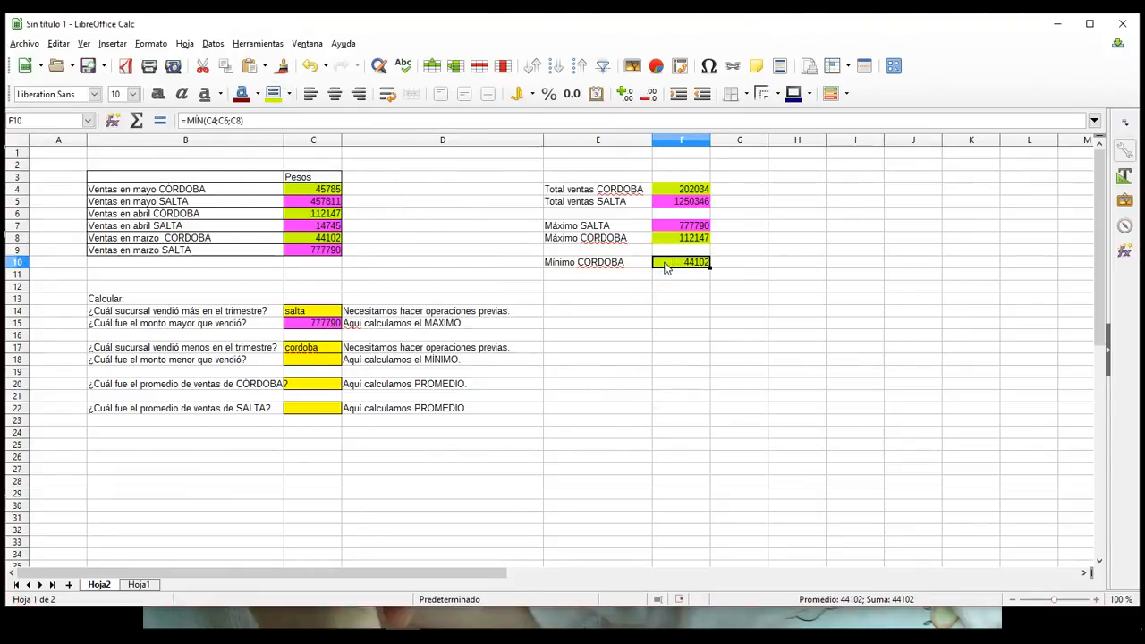
Step: Answer the lowest amount sold in cell C18 with the formula =F10 and give the cell the lime green CORDOBA background
{"action": "left_click", "coordinate": [306, 363]}
{"action": "left_click", "coordinate": [162, 124]}
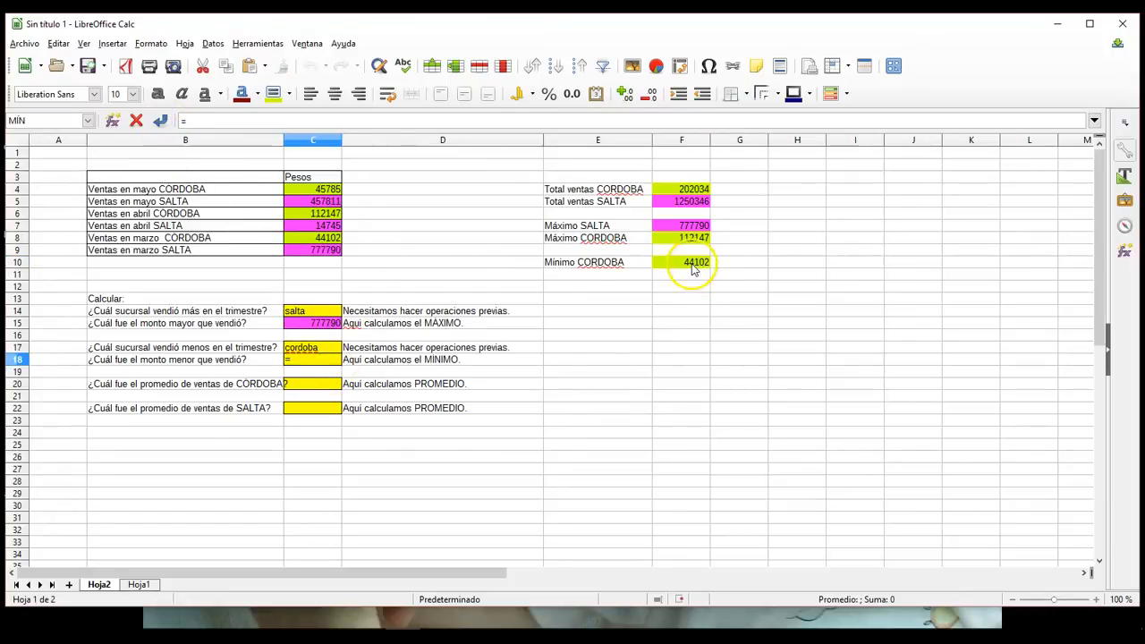
{"action": "left_click", "coordinate": [691, 265]}
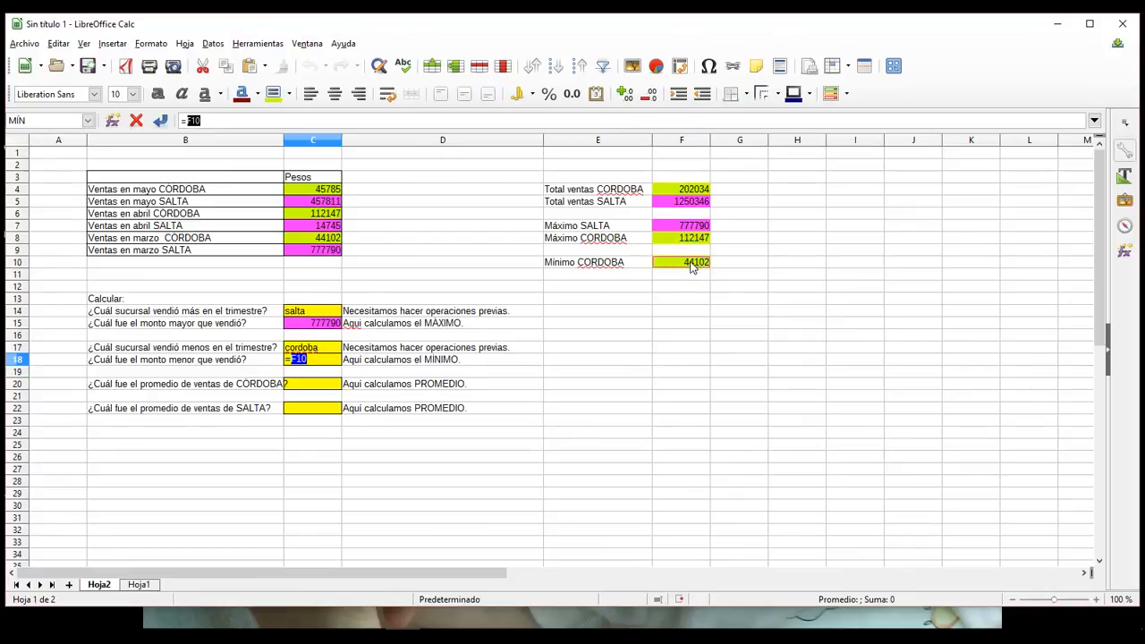
{"action": "key", "text": "Return"}
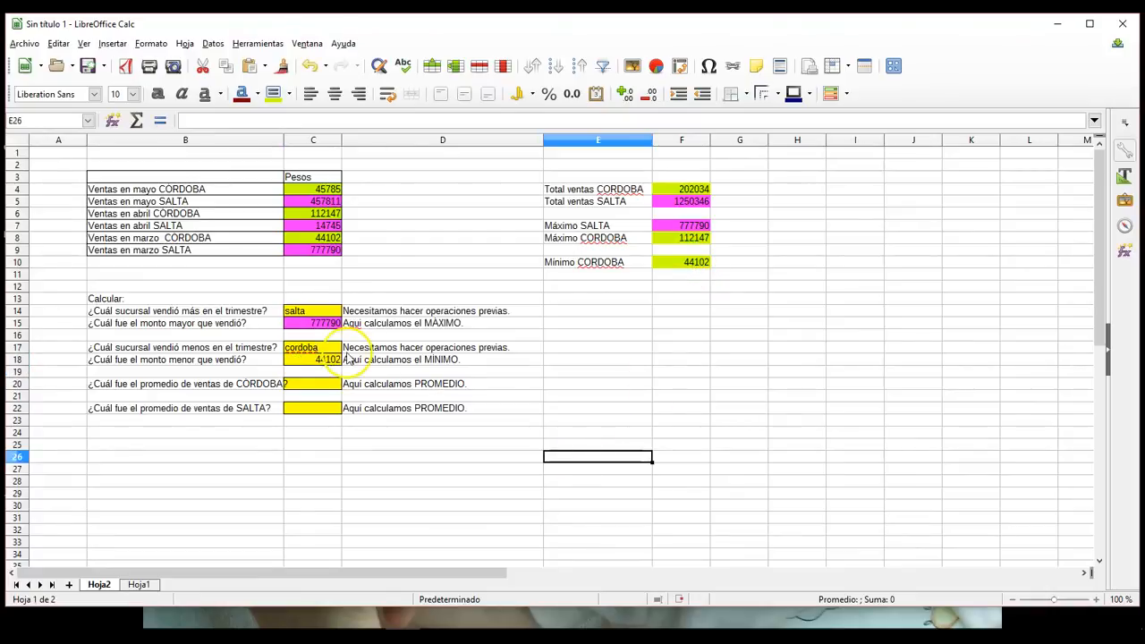
{"action": "left_click", "coordinate": [338, 359]}
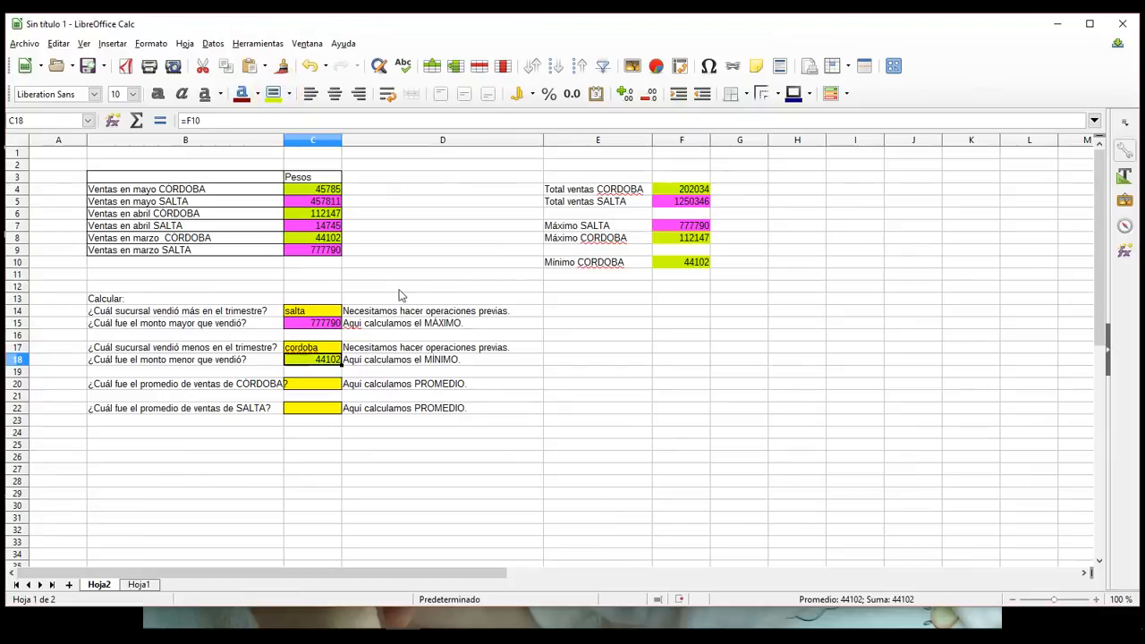
{"action": "left_click", "coordinate": [551, 458]}
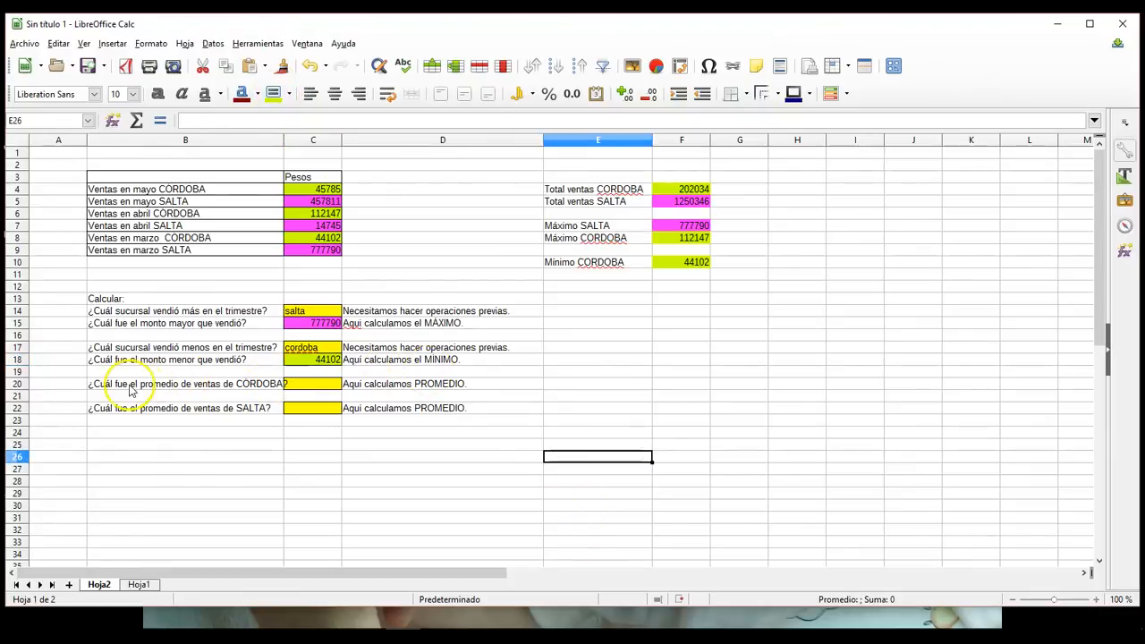
Step: Calculate the average CORDOBA sale in cell C20 with the PROMEDIO function over C4, C6 and C8
{"action": "left_click", "coordinate": [309, 388]}
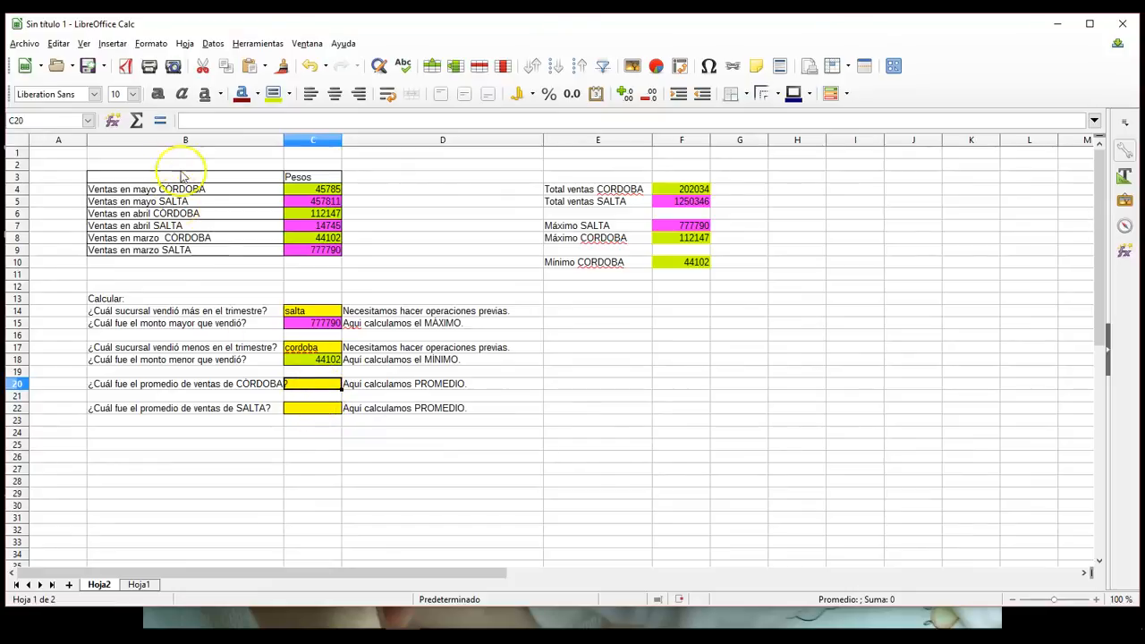
{"action": "left_click", "coordinate": [161, 125]}
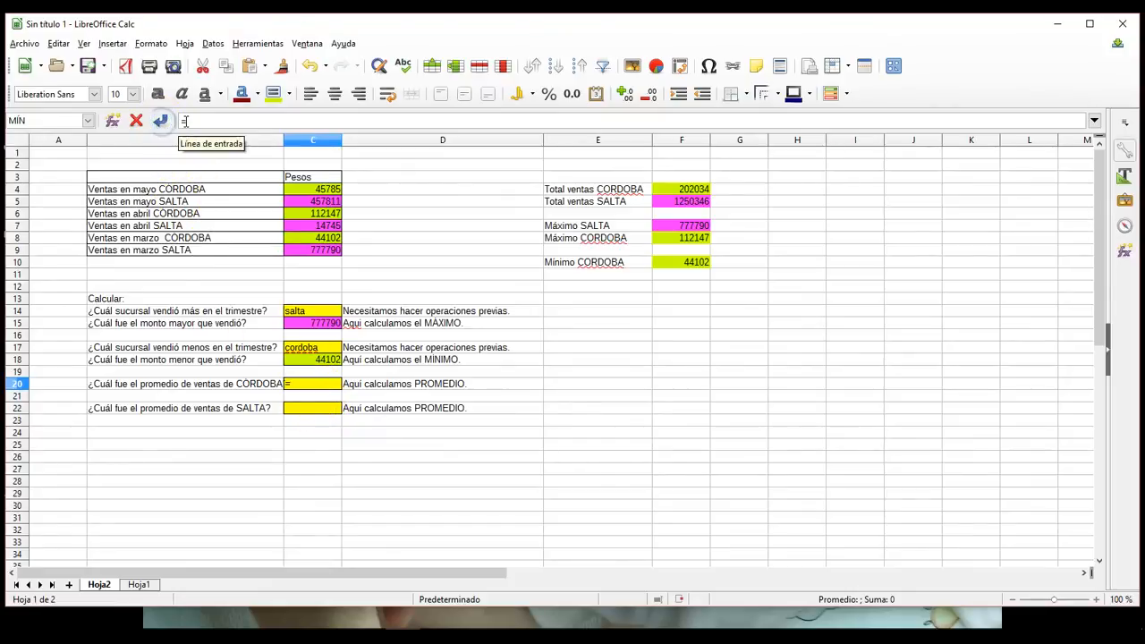
{"action": "type", "text": "promedio"}
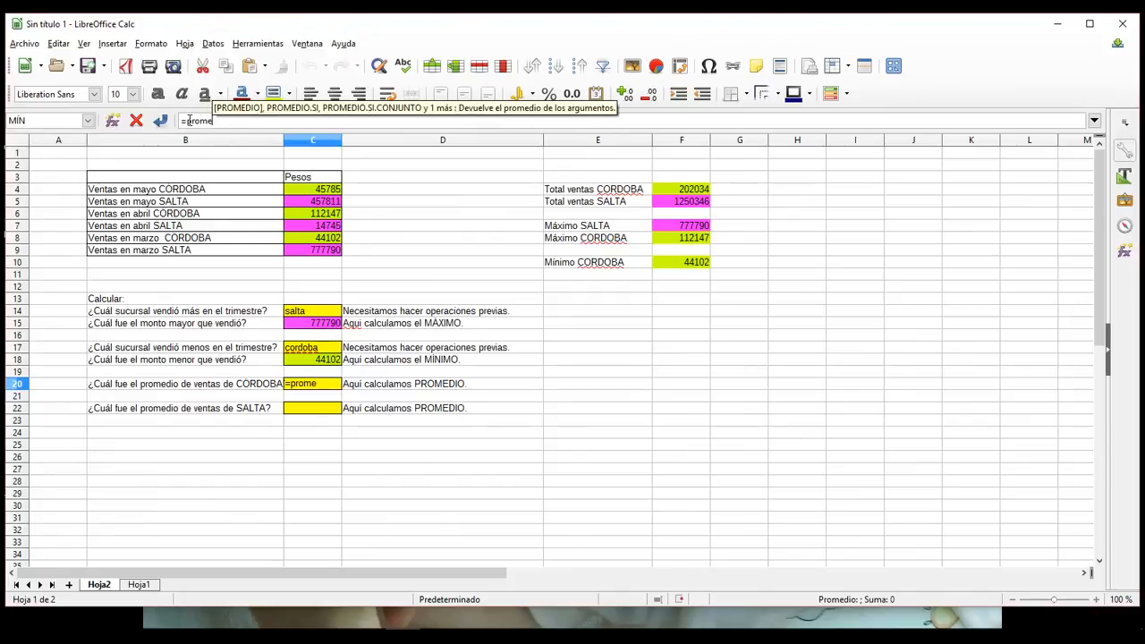
{"action": "key", "text": "BackSpace"}
{"action": "key", "text": "BackSpace"}
{"action": "key", "text": "BackSpace"}
{"action": "key", "text": "BackSpace"}
{"action": "key", "text": "BackSpace"}
{"action": "key", "text": "BackSpace"}
{"action": "key", "text": "BackSpace"}
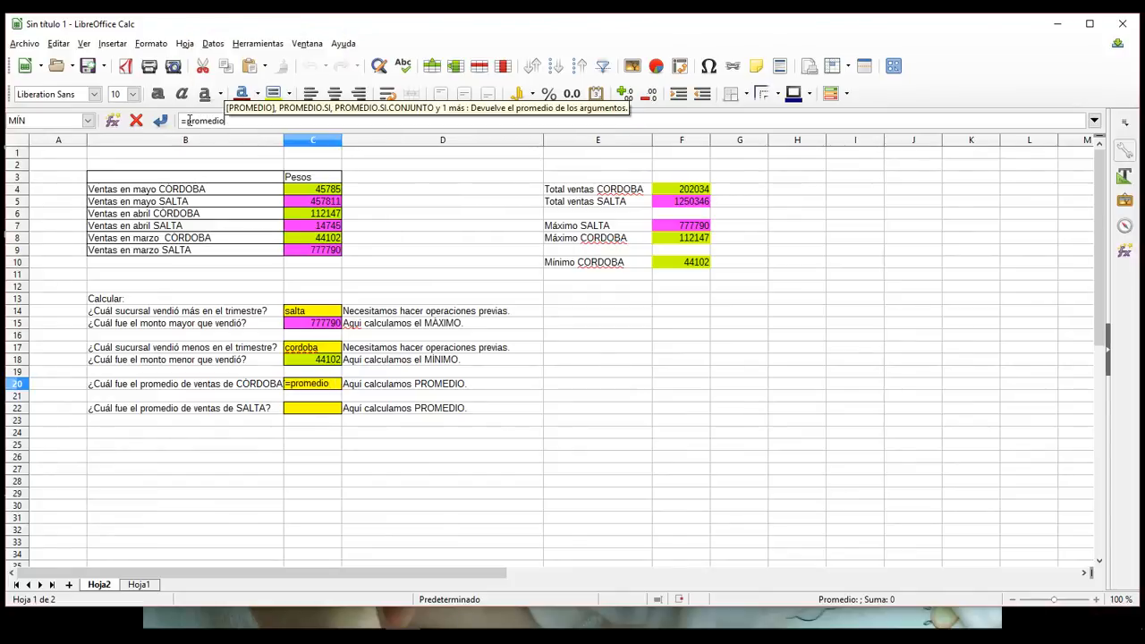
{"action": "key", "text": "BackSpace"}
{"action": "type", "text": "PRO"}
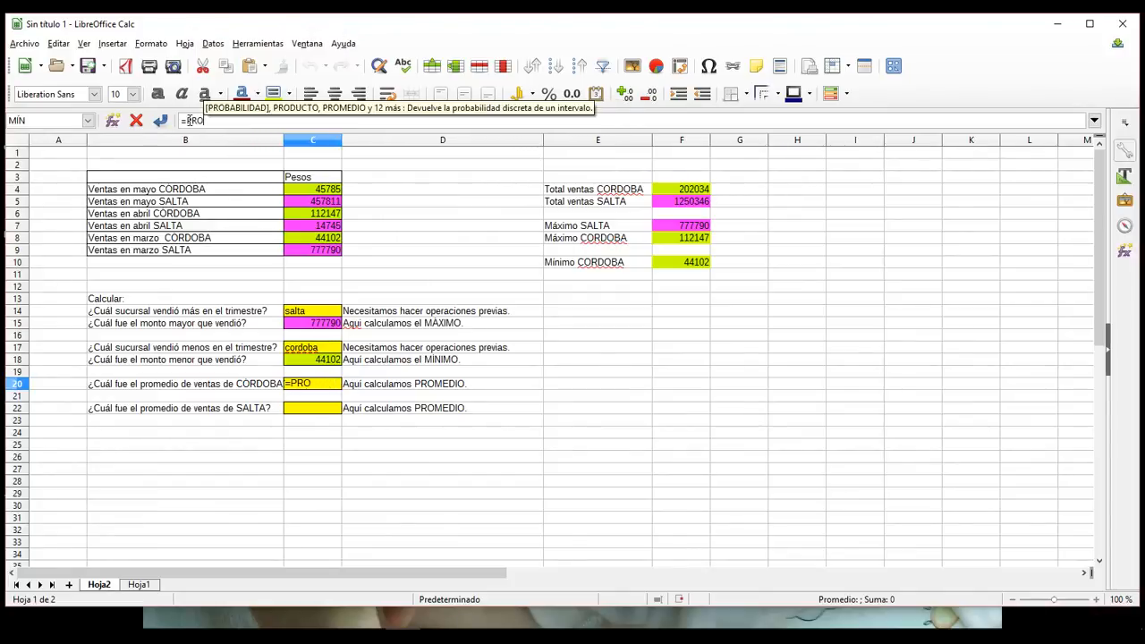
{"action": "type", "text": "MEDIO("}
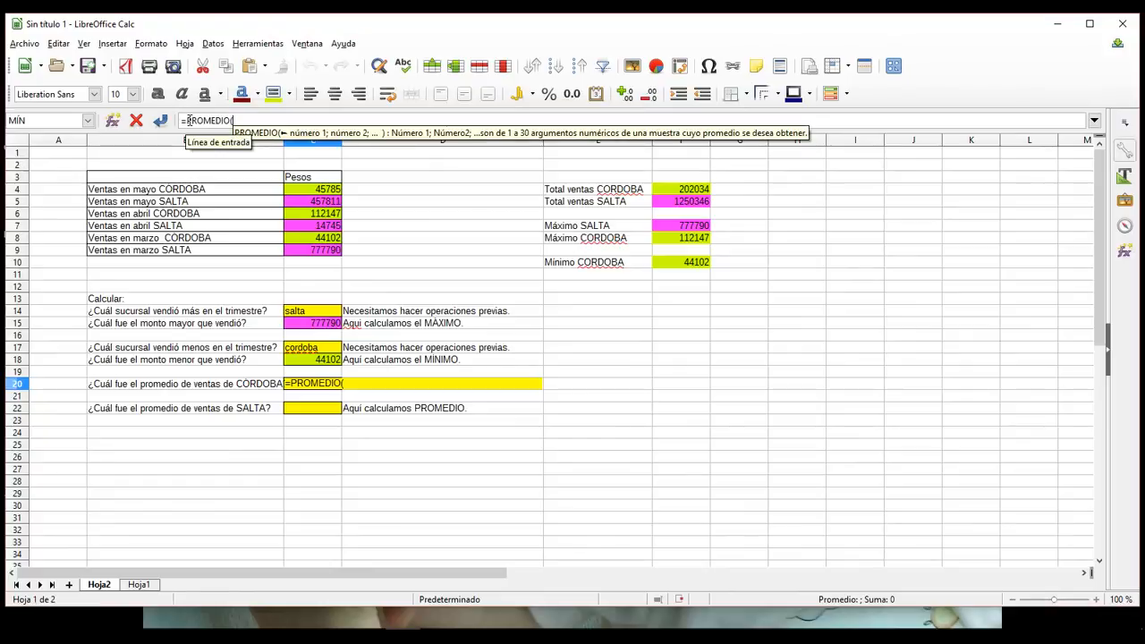
{"action": "left_click", "coordinate": [331, 191]}
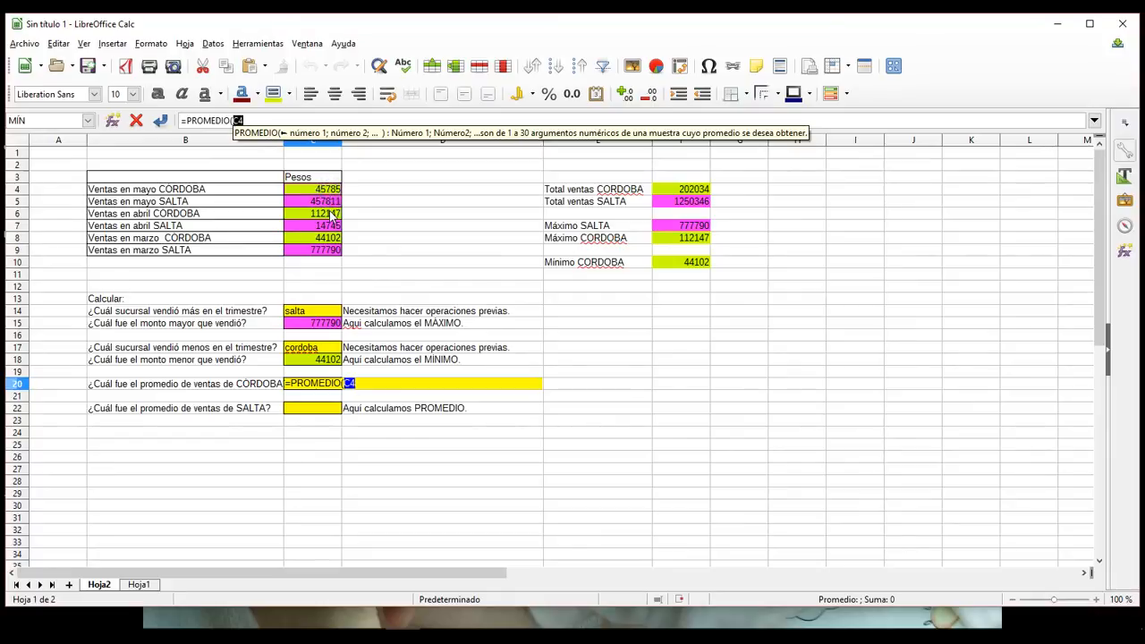
{"action": "left_click", "coordinate": [331, 215], "text": "shift"}
{"action": "left_click", "coordinate": [329, 241], "text": "ctrl"}
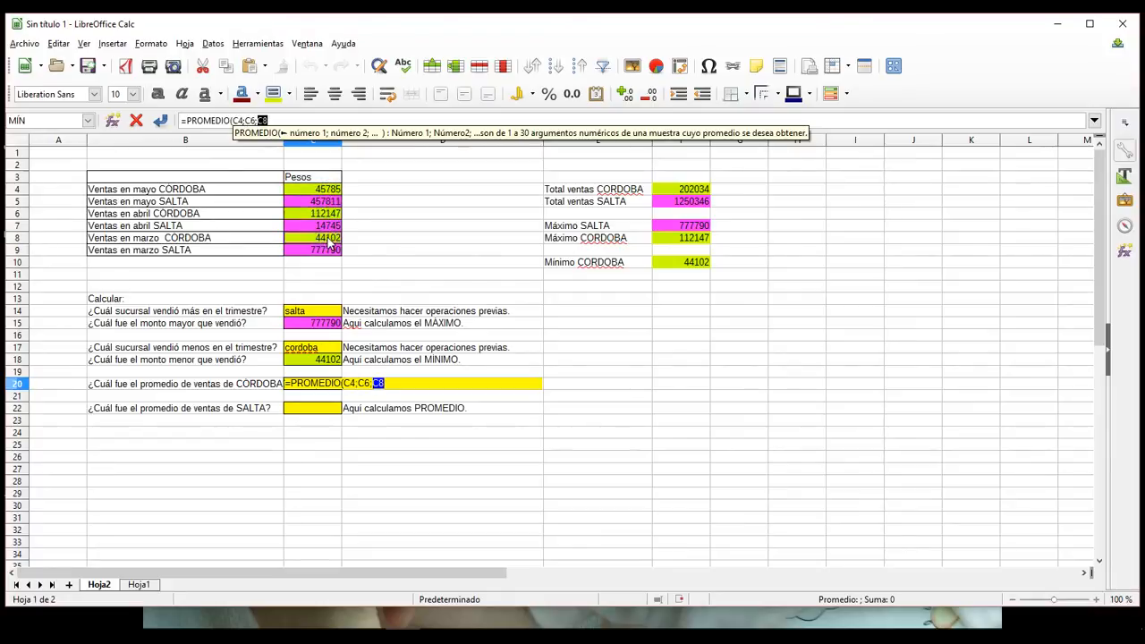
{"action": "key", "text": "Return"}
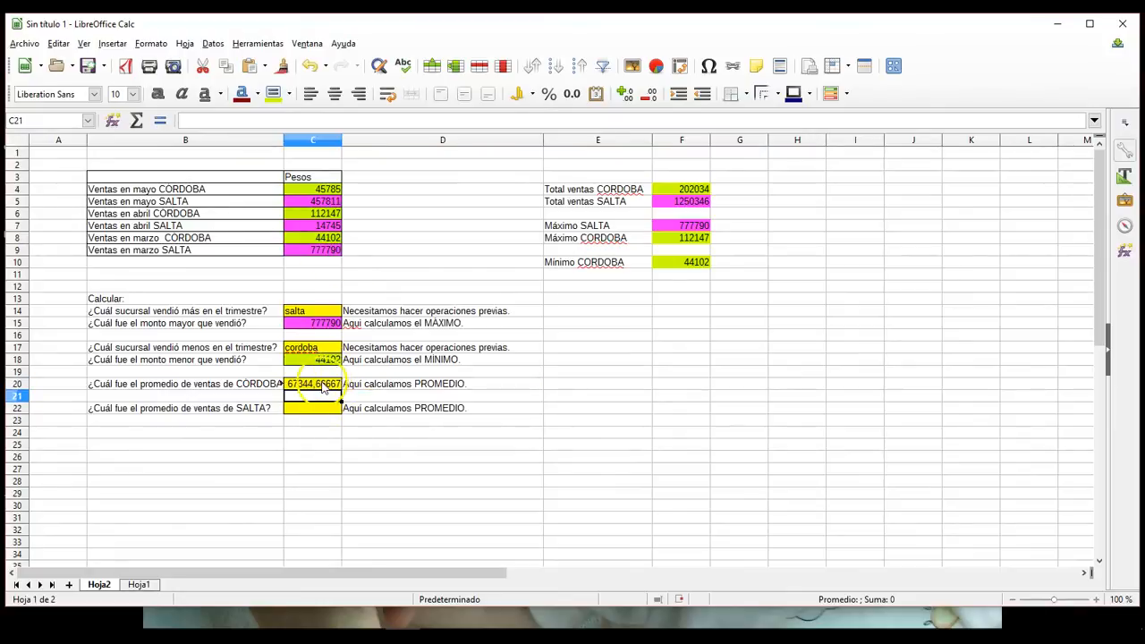
Step: Calculate the average SALTA sale in cell C22 with the PROMEDIO function over C5, C7 and C9
{"action": "left_click", "coordinate": [317, 409]}
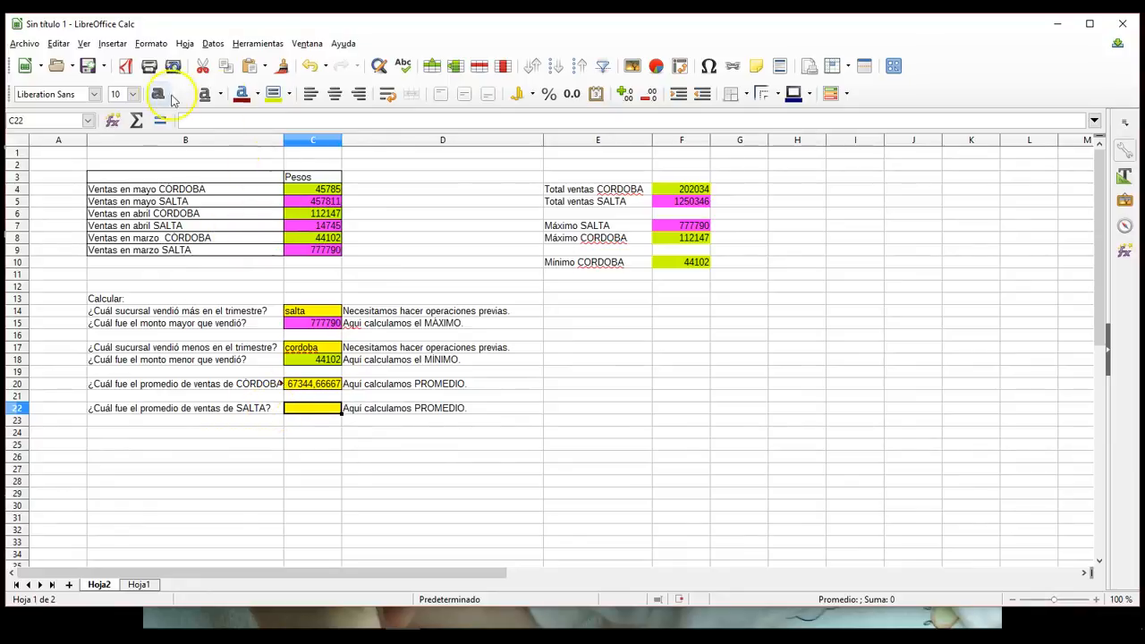
{"action": "left_click", "coordinate": [161, 122]}
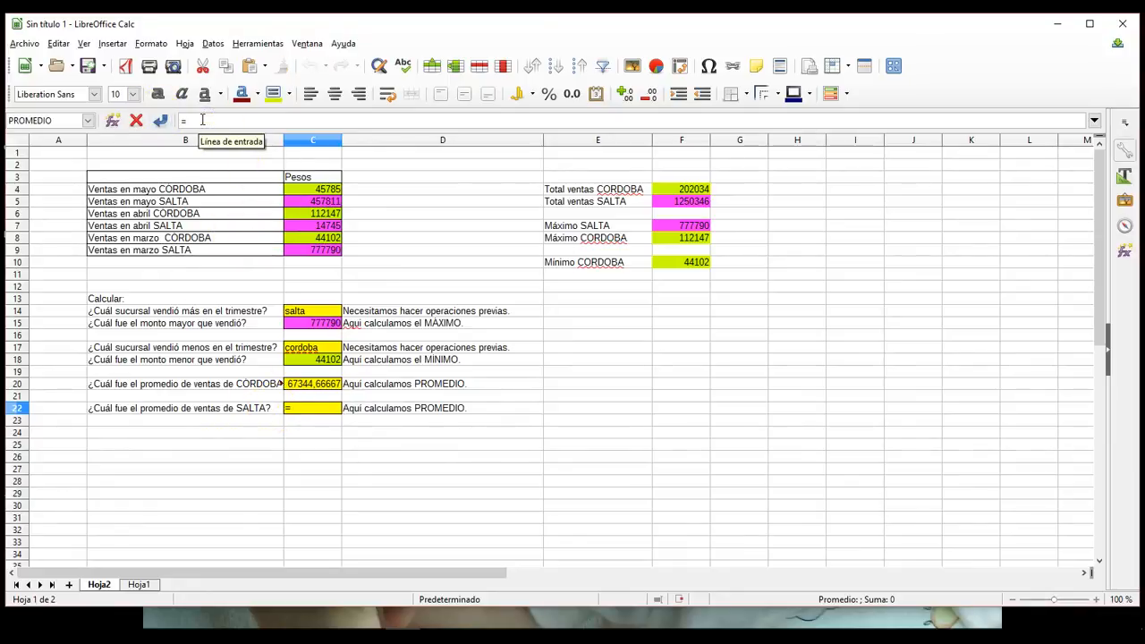
{"action": "type", "text": "promd"}
{"action": "key", "text": "BackSpace"}
{"action": "key", "text": "BackSpace"}
{"action": "key", "text": "BackSpace"}
{"action": "key", "text": "BackSpace"}
{"action": "key", "text": "BackSpace"}
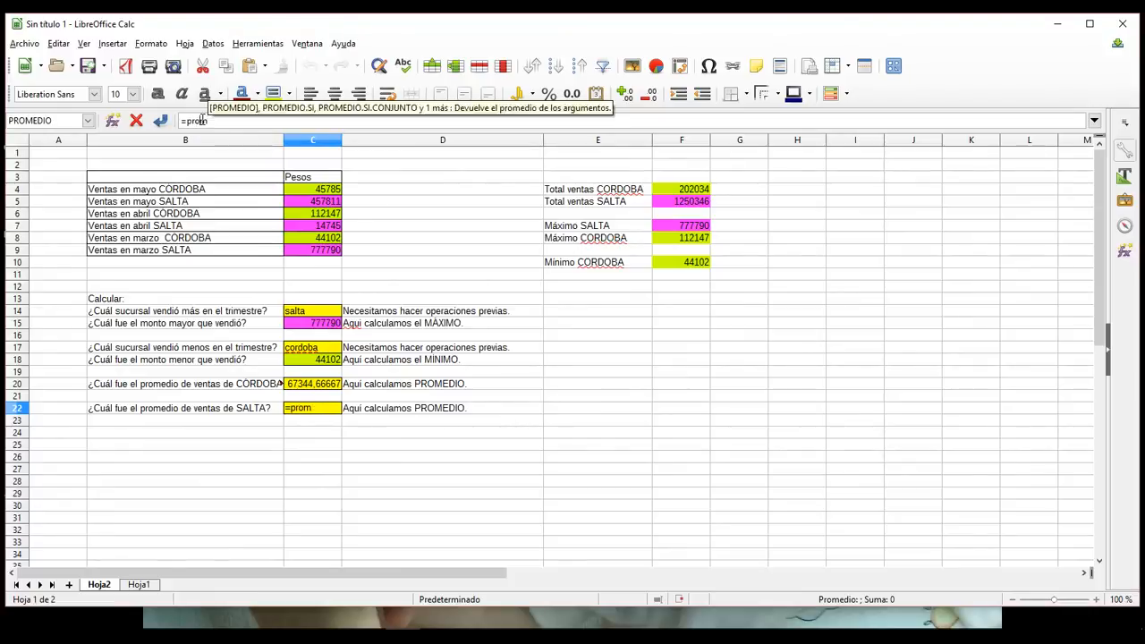
{"action": "type", "text": "prom"}
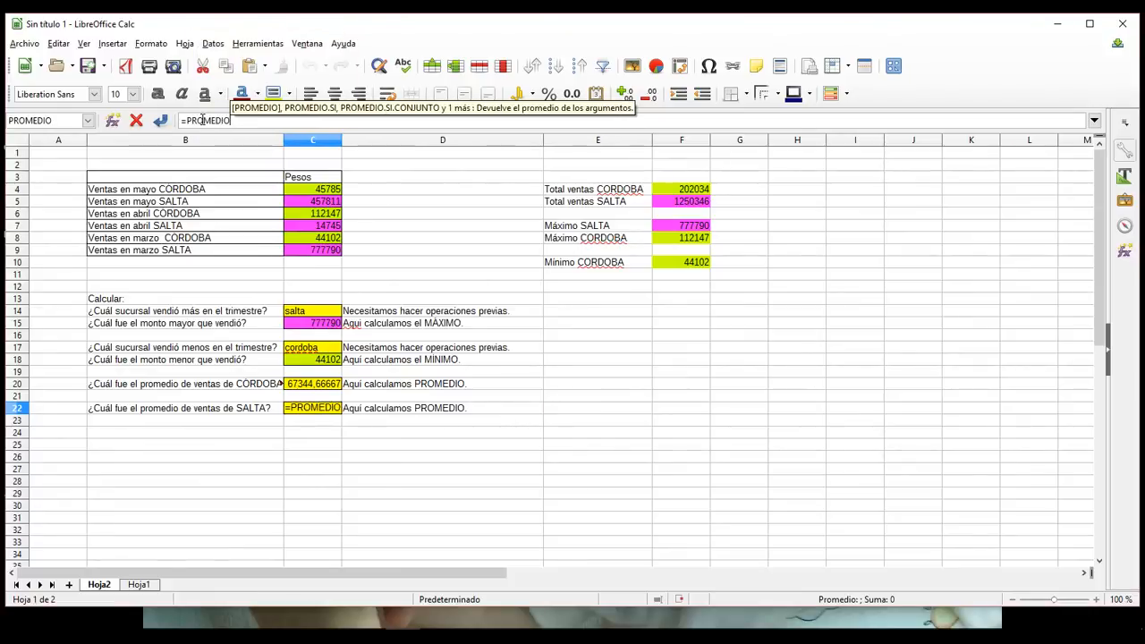
{"action": "key", "text": "Return"}
{"action": "key", "text": "Delete"}
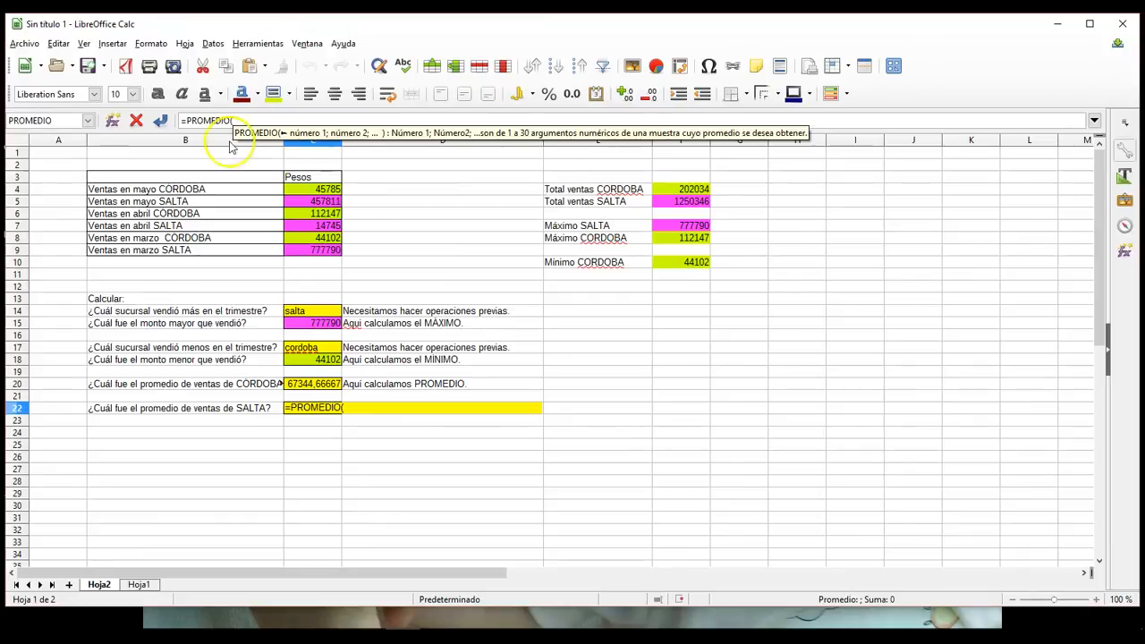
{"action": "left_click", "coordinate": [327, 202]}
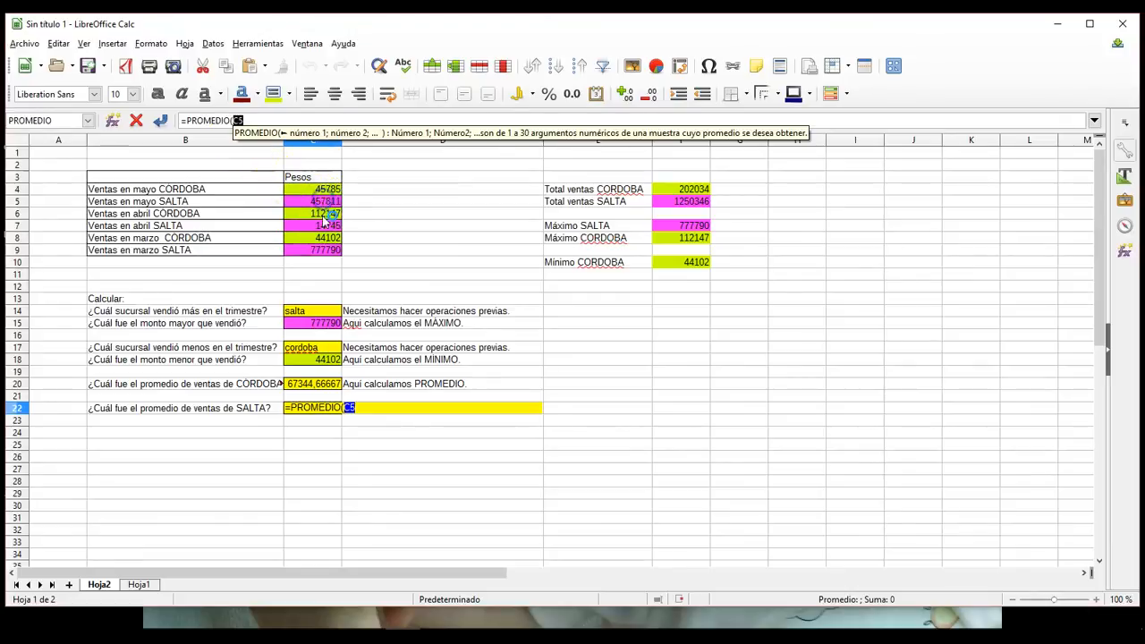
{"action": "type", "text": ";"}
{"action": "left_click", "coordinate": [328, 226]}
{"action": "type", "text": ";"}
{"action": "left_click", "coordinate": [325, 250]}
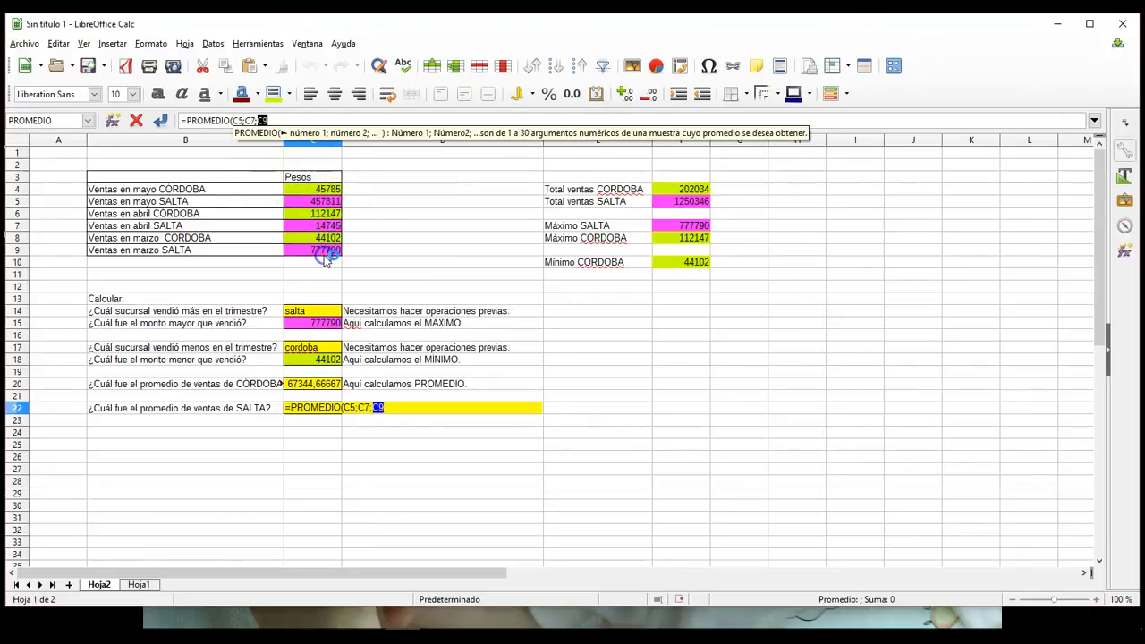
{"action": "key", "text": "Return"}
{"action": "left_click", "coordinate": [408, 444]}
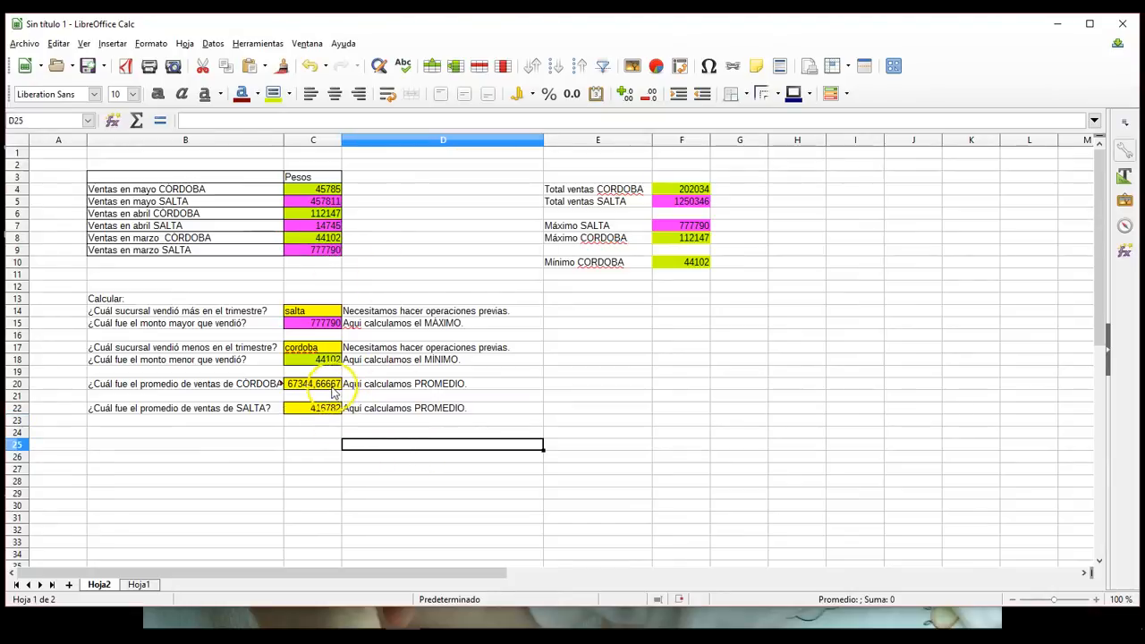
Step: Widen column C slightly, to about 2.5 cm, to give the CORDOBA average more room
{"action": "left_click_drag", "start_coordinate": [341, 139], "coordinate": [349, 138]}
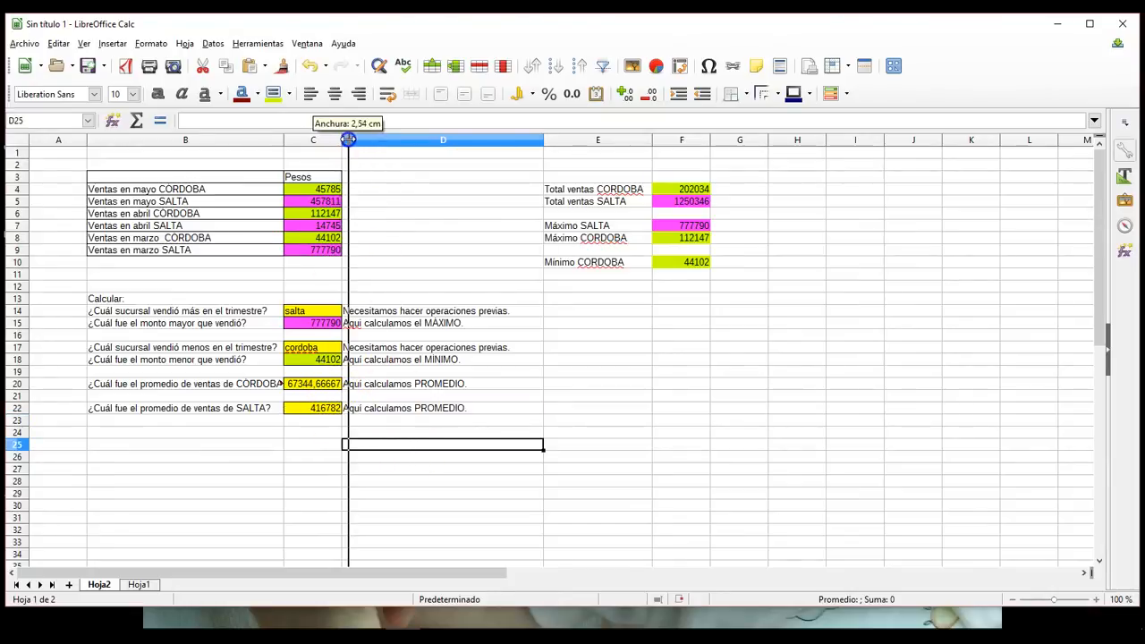
{"action": "left_click", "coordinate": [390, 494]}
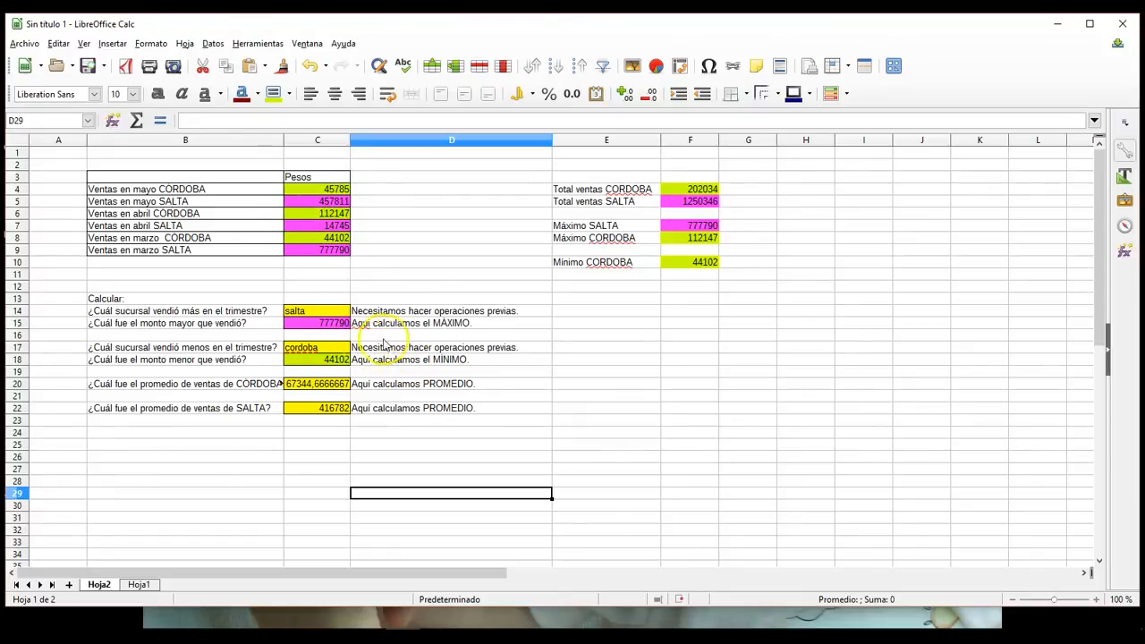
{"action": "left_click", "coordinate": [331, 324]}
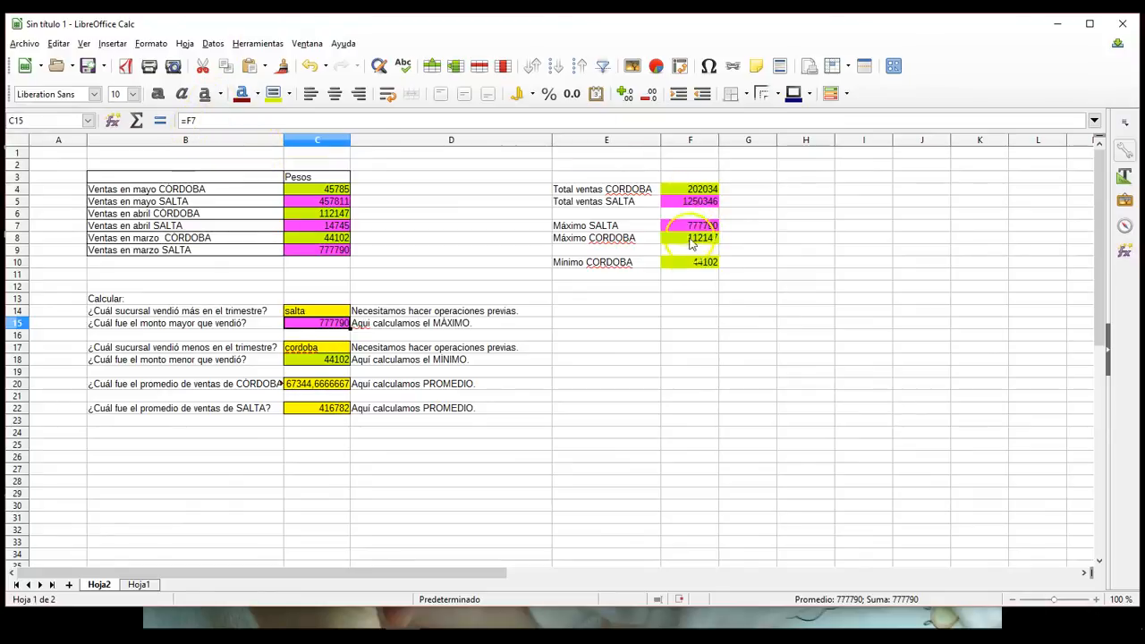
{"action": "left_click", "coordinate": [603, 456]}
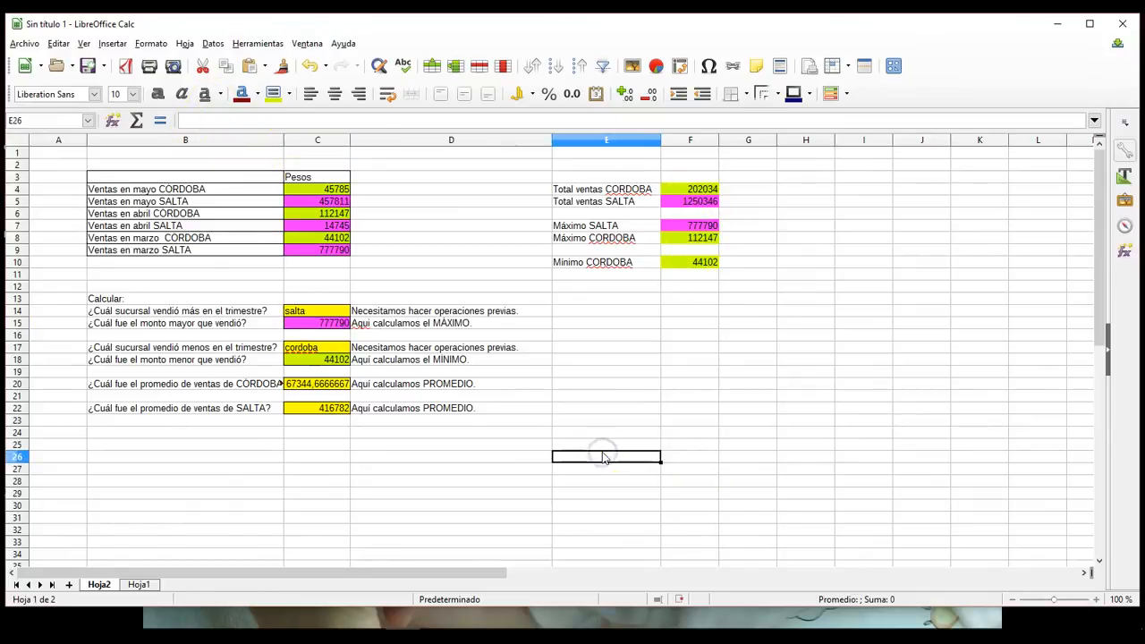